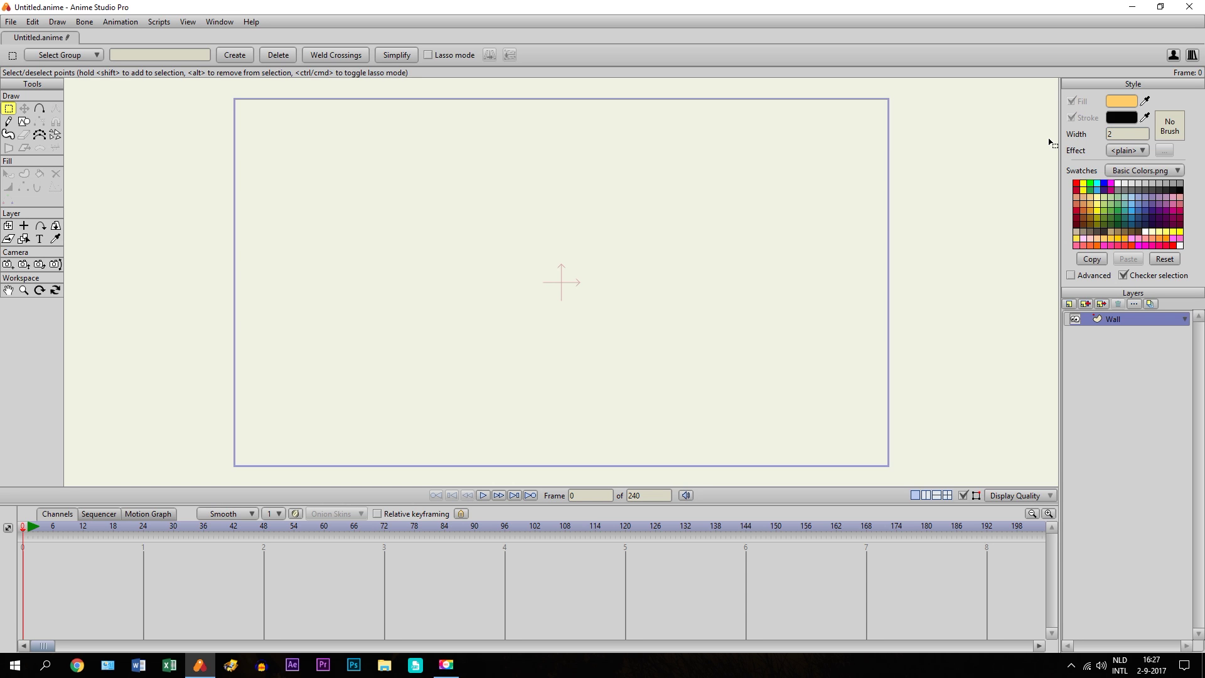
# Draw a filled and stroked rectangle around the middle of the canvas on the Wall layer
pyautogui.click(23, 121)
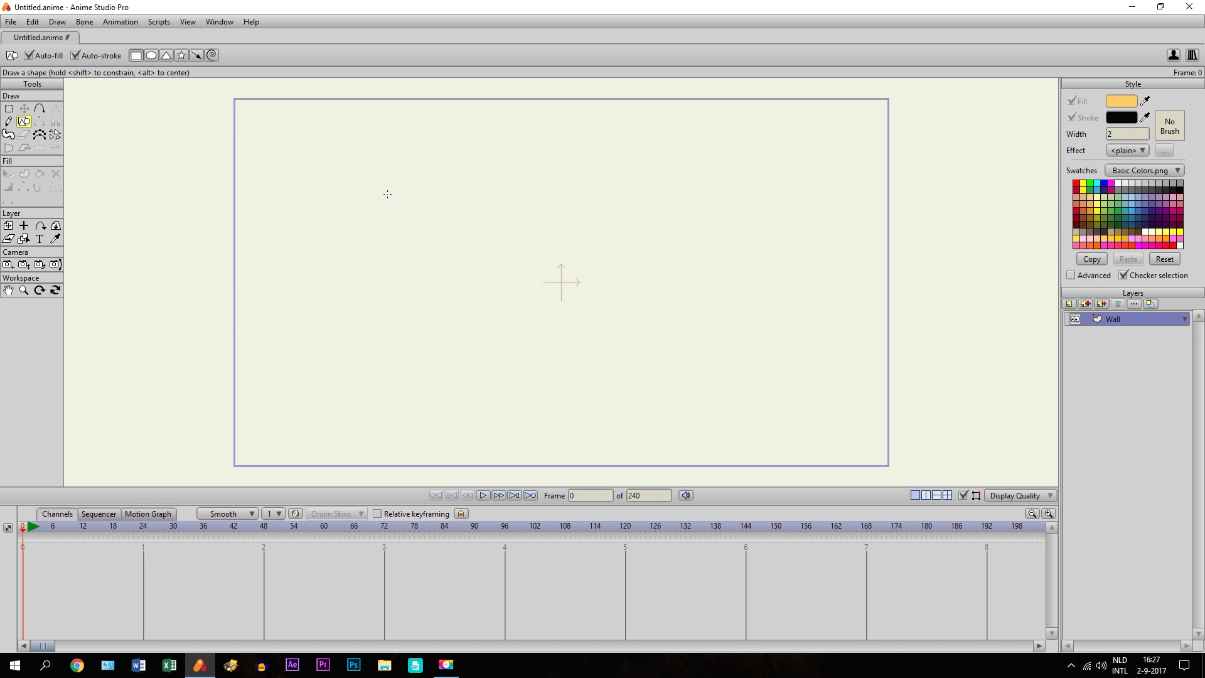
pyautogui.moveTo(404, 197)
pyautogui.mouseDown()
pyautogui.moveTo(443, 240)
pyautogui.moveTo(695, 385)
pyautogui.moveTo(717, 374)
pyautogui.mouseUp()
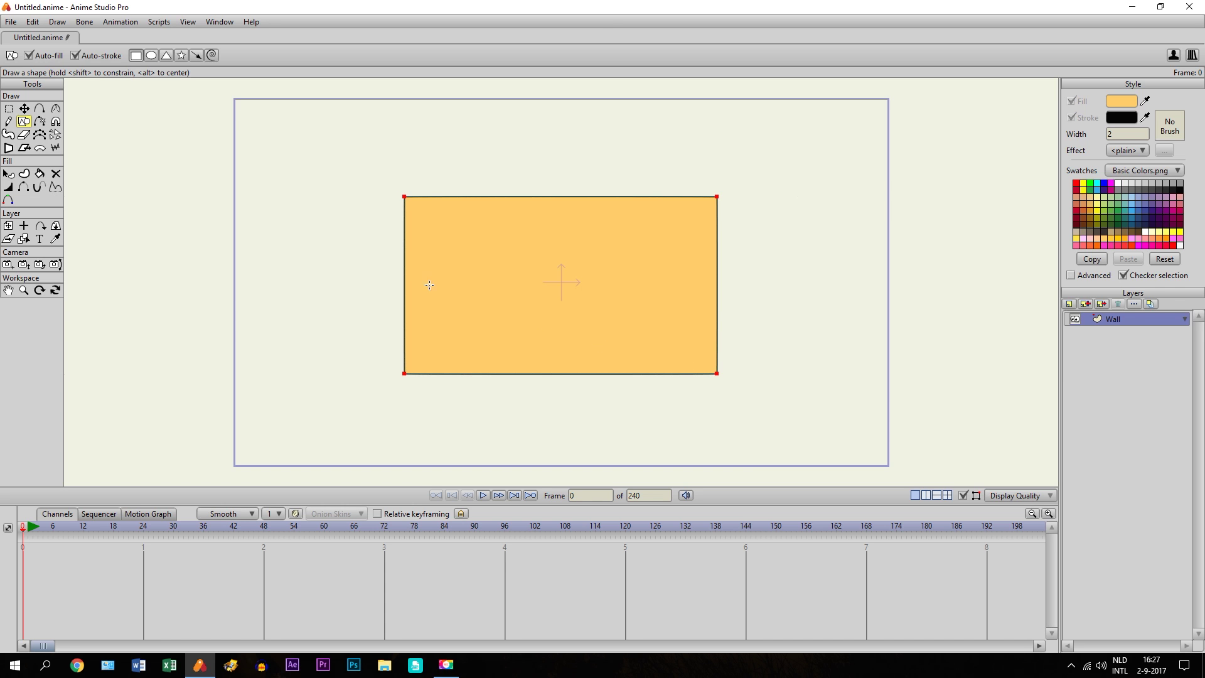
# Move the wall rectangle off-centre to about X -0.155, Y -0.010
pyautogui.click(24, 109)
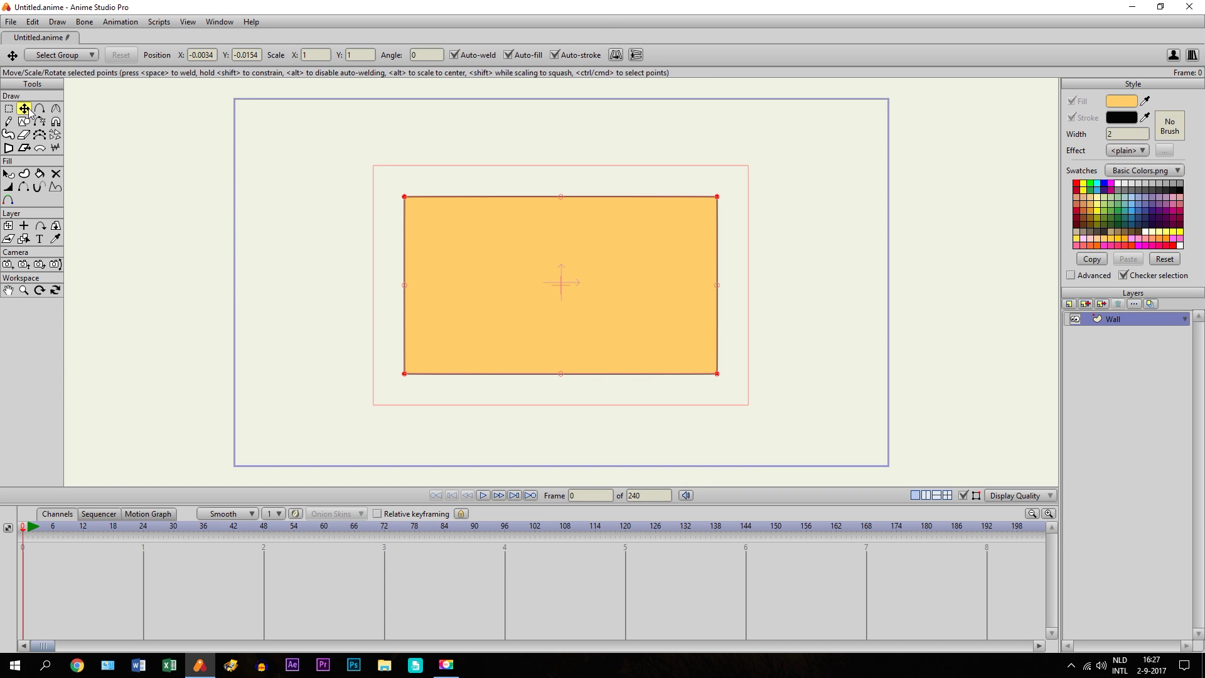
pyautogui.click(8, 290)
pyautogui.scroll(3, 568, 373)
pyautogui.moveTo(568, 373); pyautogui.dragTo(482, 363)
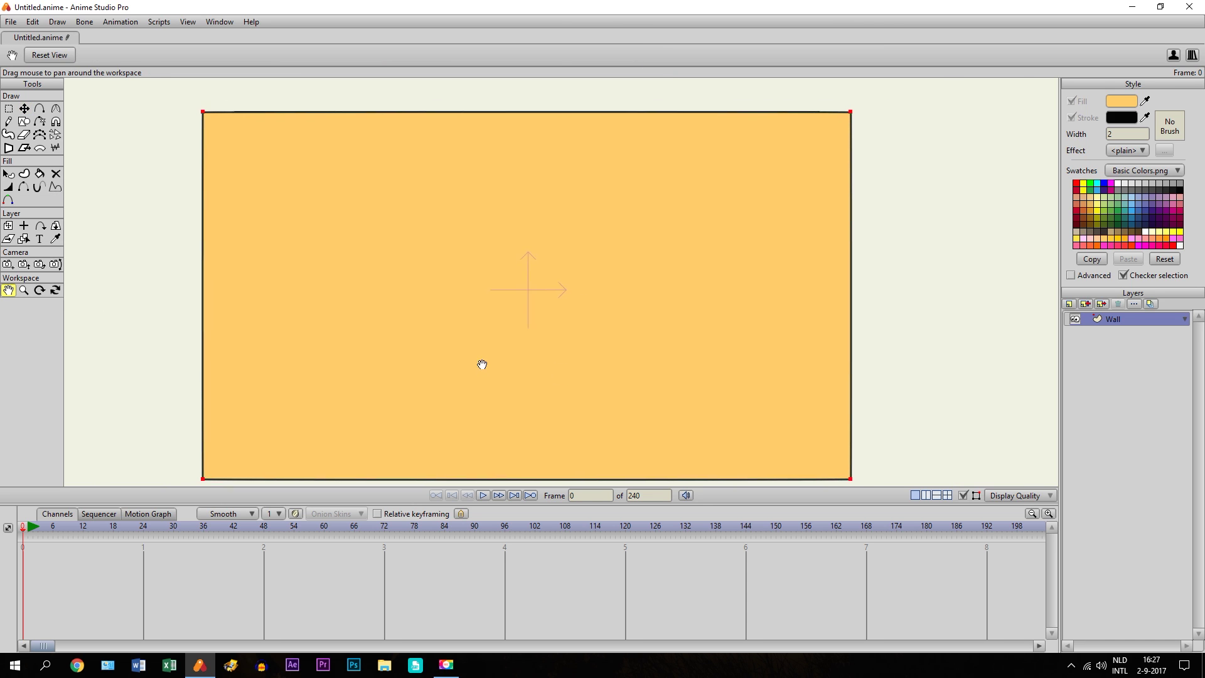
pyautogui.click(25, 109)
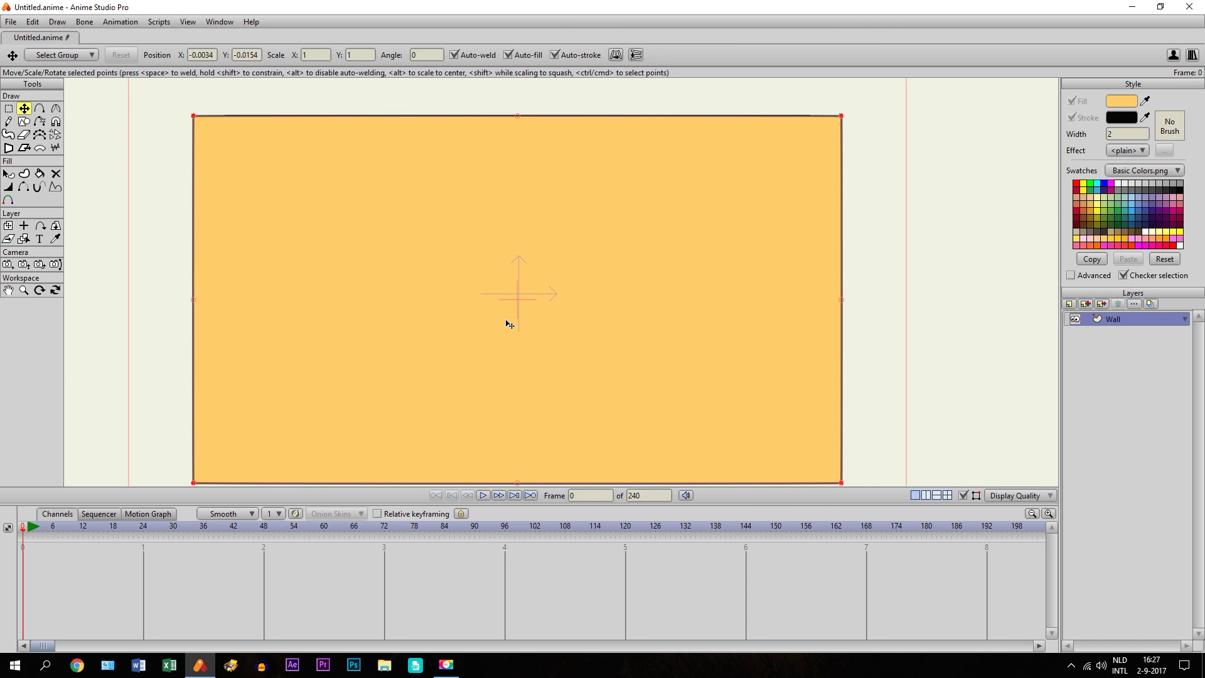
pyautogui.moveTo(506, 322); pyautogui.dragTo(449, 323)
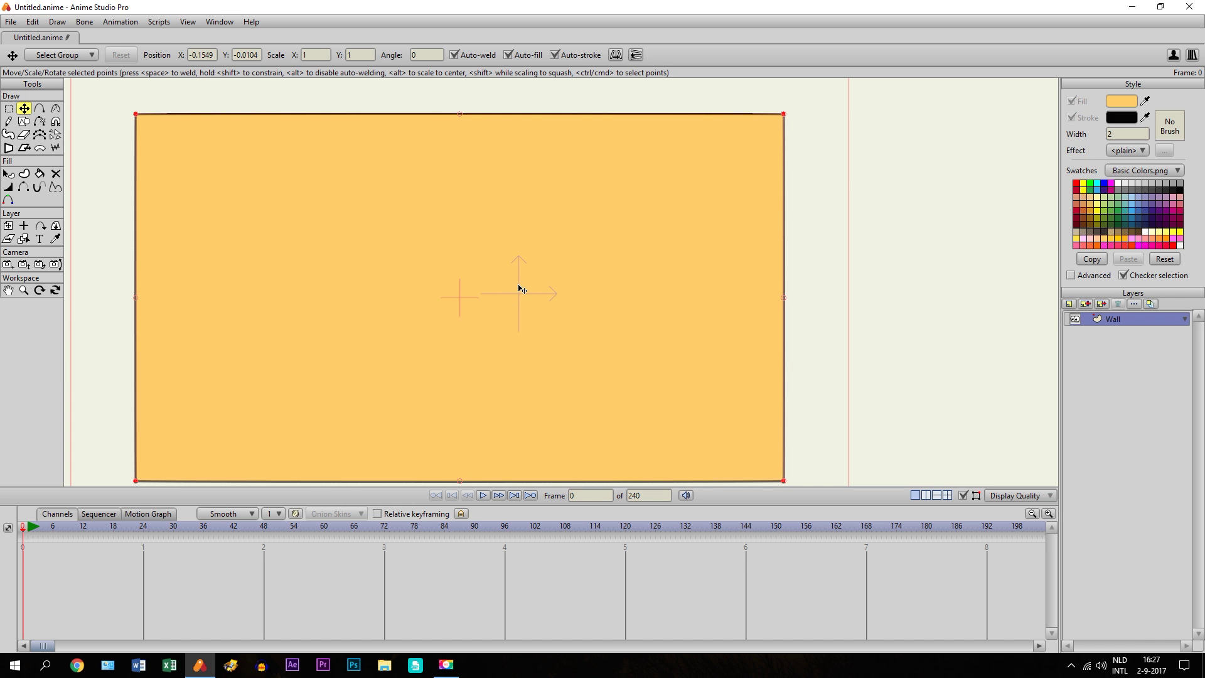
# Centre the wall rectangle exactly on the canvas origin at X 0, Y 0
pyautogui.scroll(-4, 514, 295)
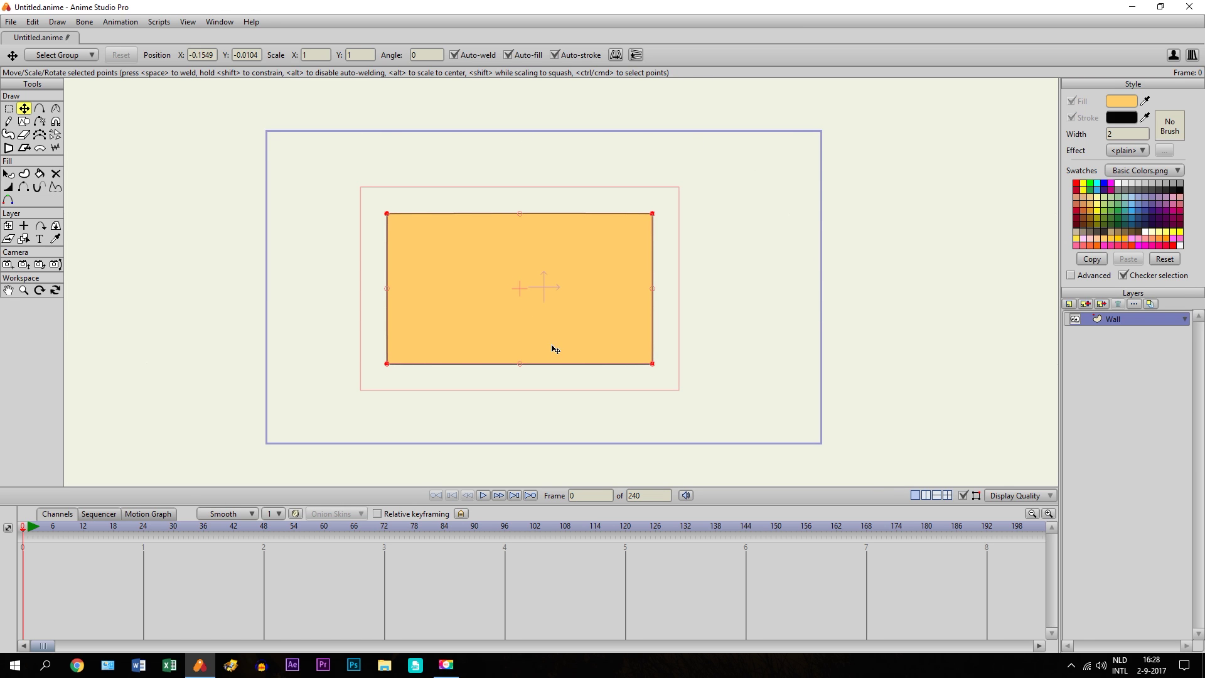
pyautogui.scroll(2, 555, 357)
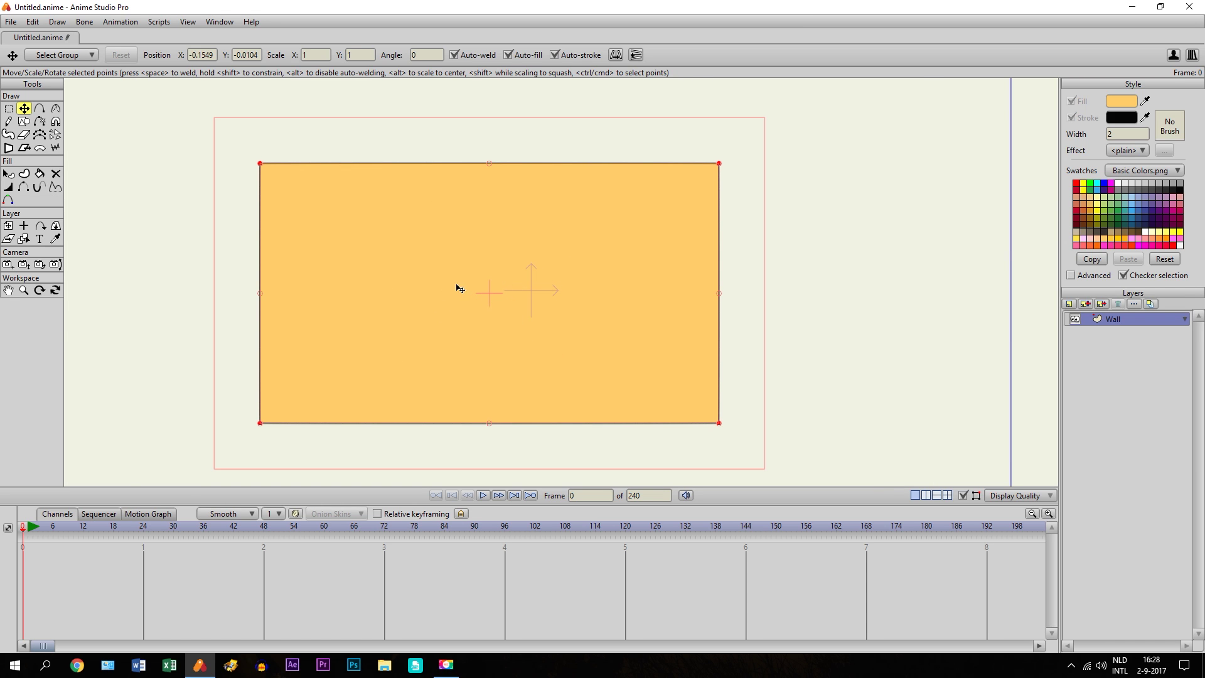
pyautogui.scroll(4, 479, 322)
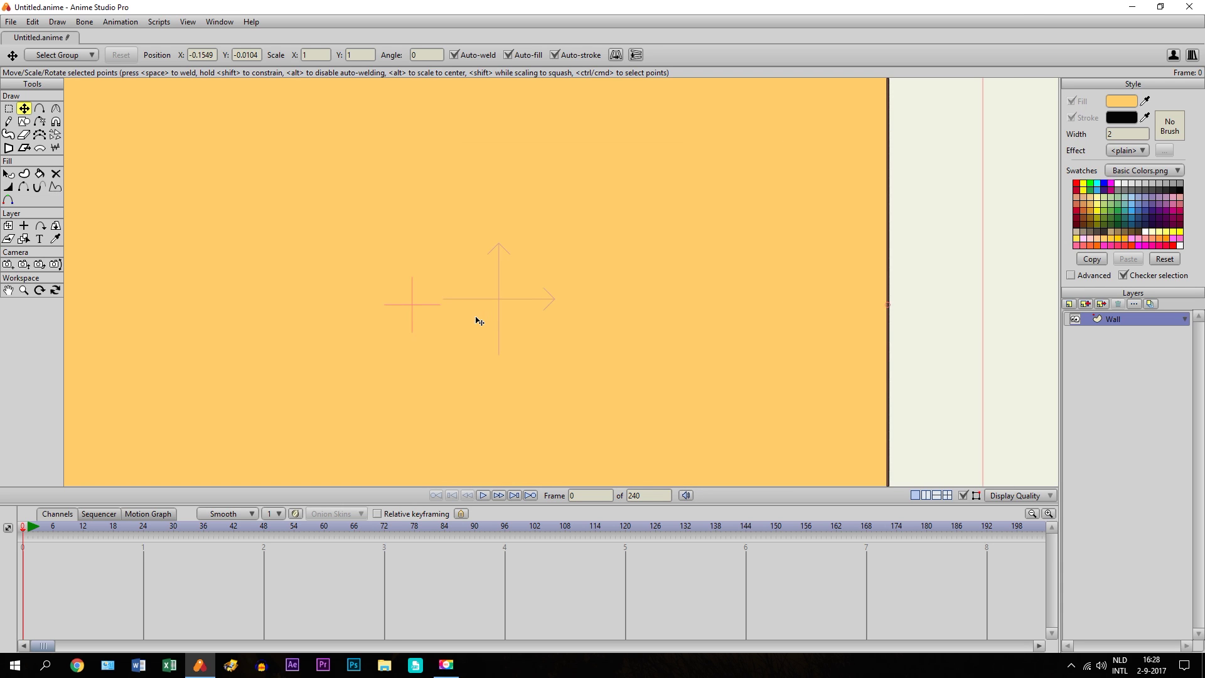
pyautogui.click(466, 291)
pyautogui.scroll(3, 466, 290)
pyautogui.click(434, 298)
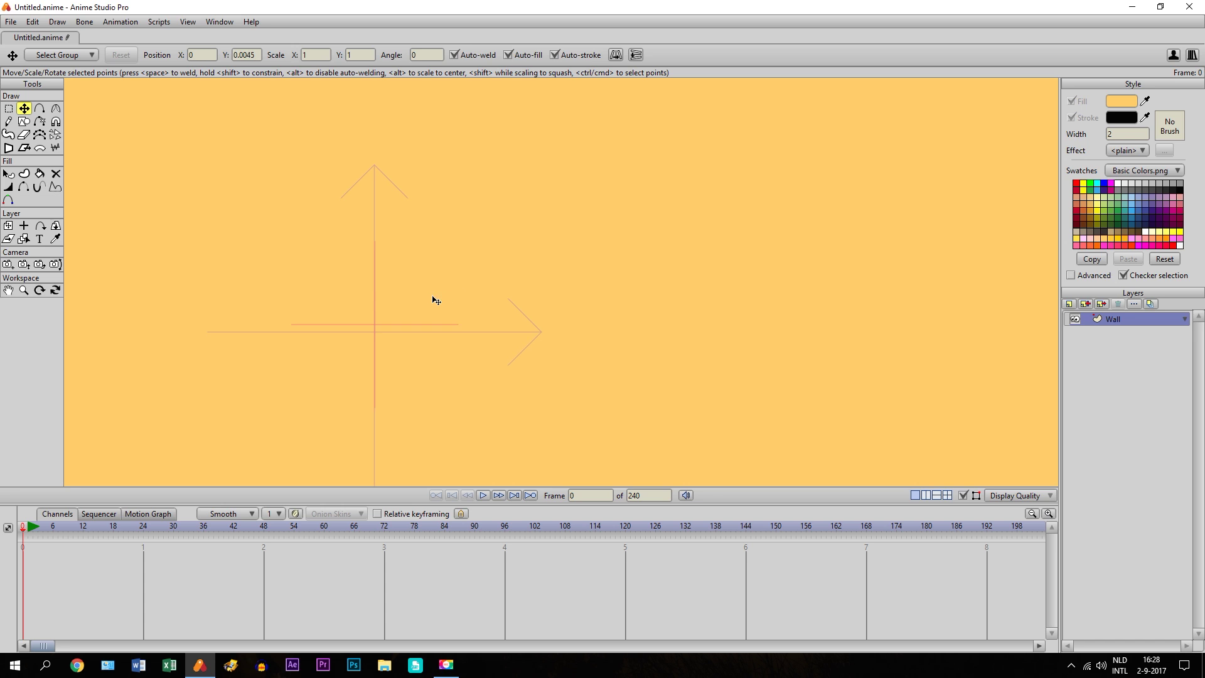
pyautogui.click(8, 290)
pyautogui.moveTo(552, 324); pyautogui.dragTo(654, 163)
pyautogui.moveTo(562, 268); pyautogui.dragTo(536, 302)
pyautogui.click(38, 110)
pyautogui.click(28, 109)
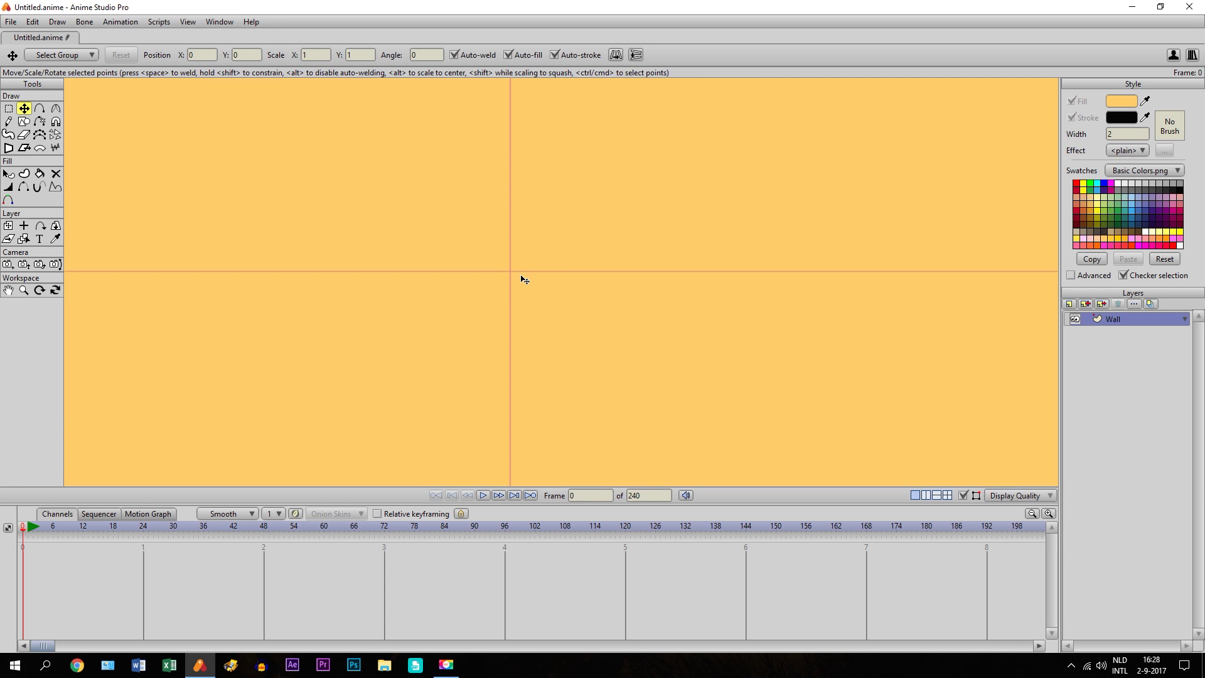
pyautogui.scroll(-6, 525, 280)
pyautogui.scroll(1, 521, 279)
pyautogui.scroll(-3, 506, 350)
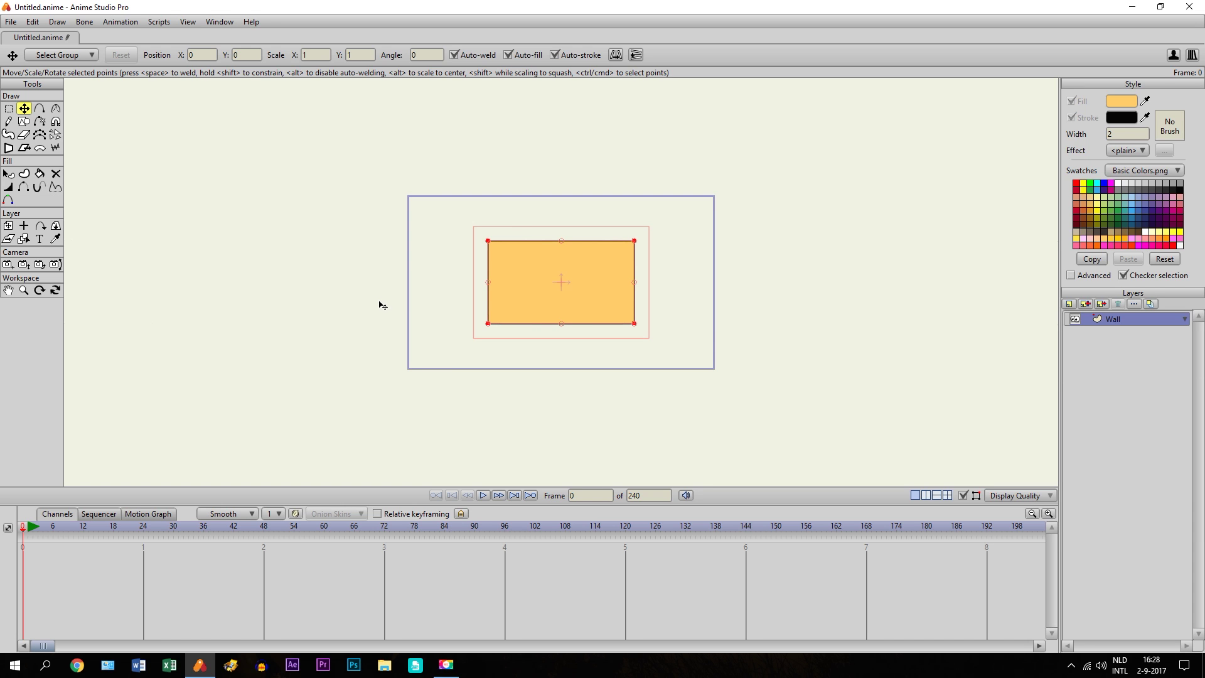
# Add a vector layer named "As" above the Wall layer
pyautogui.click(1069, 304)
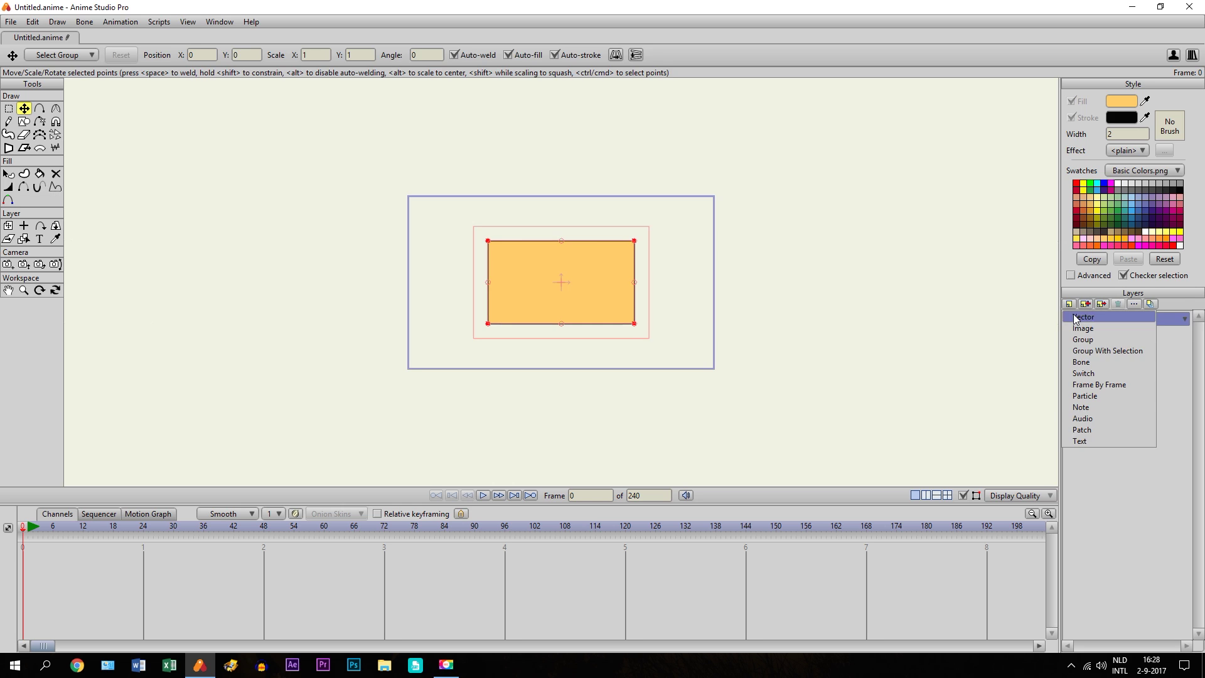
pyautogui.click(1075, 317)
pyautogui.press('capslock')
pyautogui.write('A')
pyautogui.press('capslock')
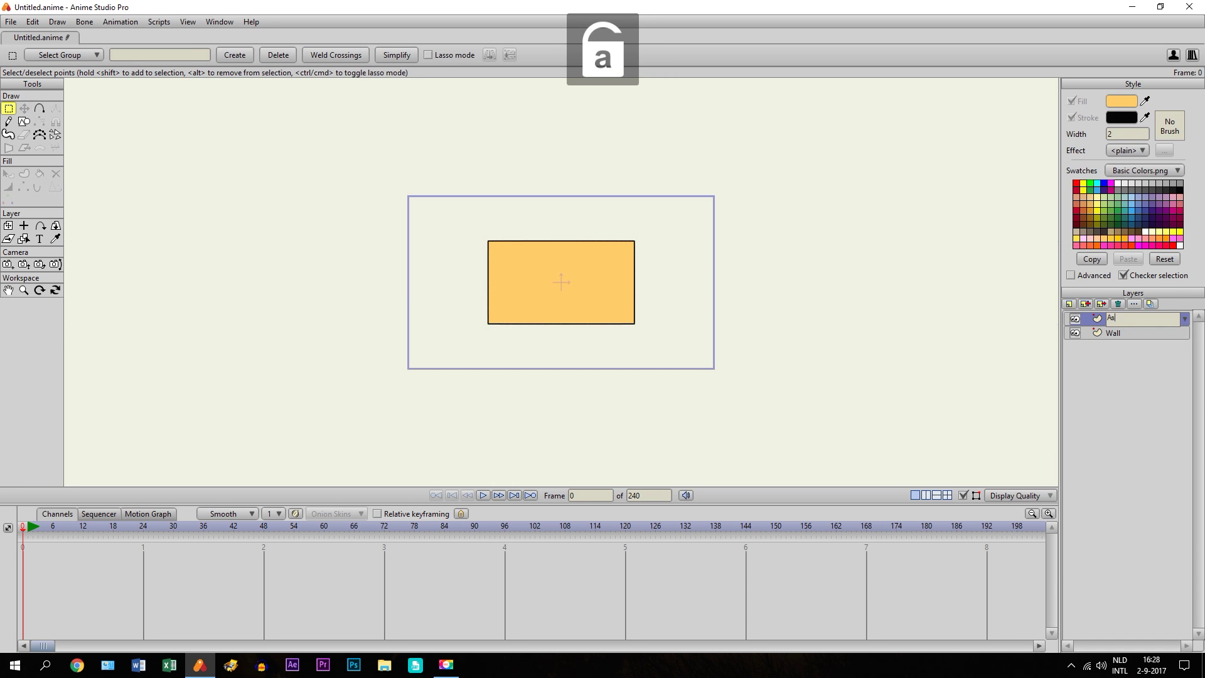
pyautogui.press('Return')
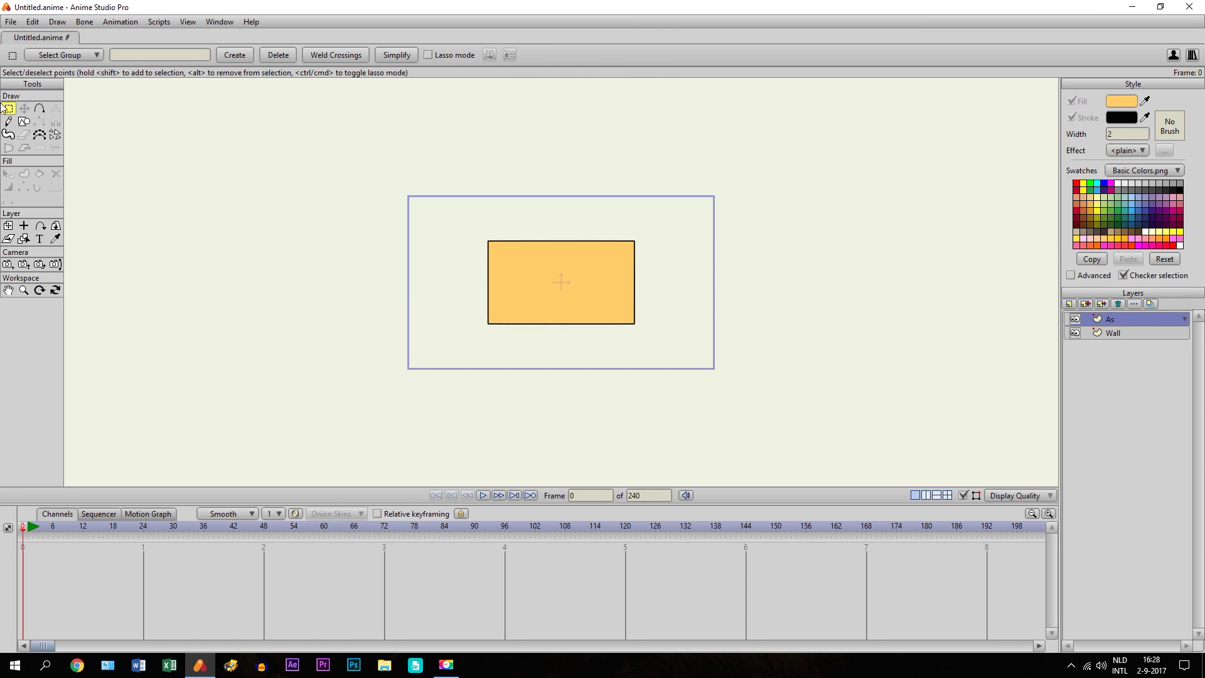
# Draw two lines running diagonally down from the canvas origin as an inverted V and give them a stroke
pyautogui.click(9, 290)
pyautogui.scroll(5, 322, 295)
pyautogui.moveTo(385, 325); pyautogui.dragTo(371, 251)
pyautogui.scroll(-3, 383, 249)
pyautogui.scroll(4, 374, 283)
pyautogui.click(39, 110)
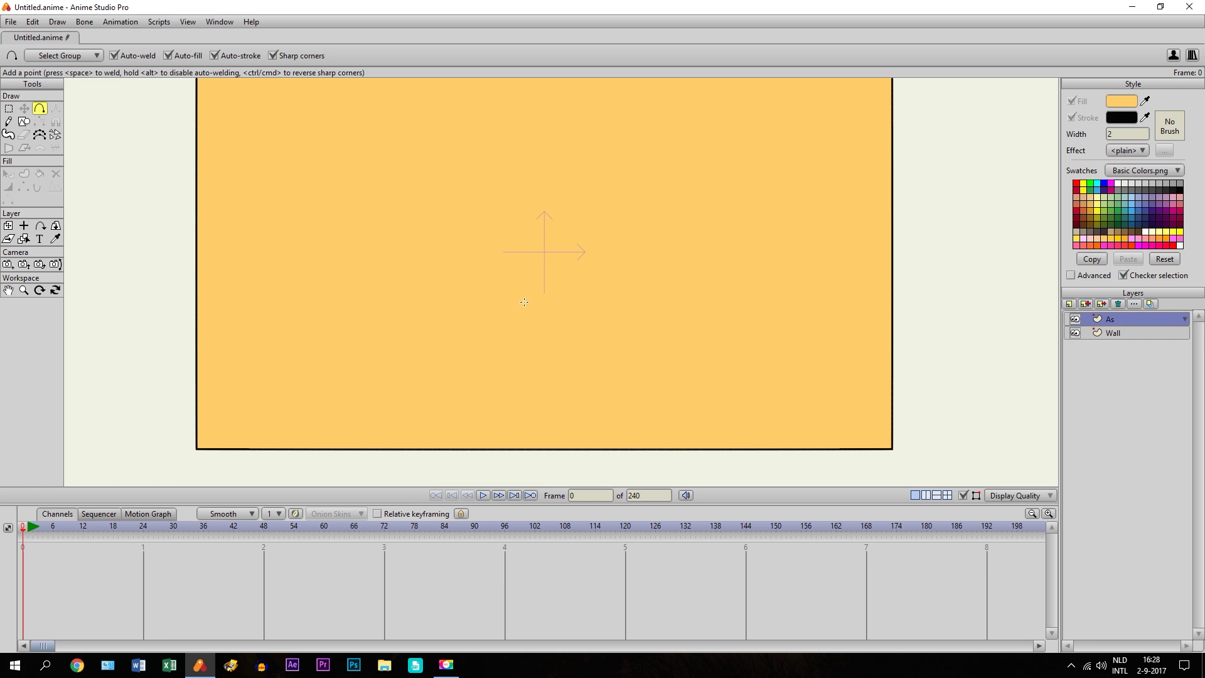
pyautogui.moveTo(544, 253); pyautogui.dragTo(394, 399)
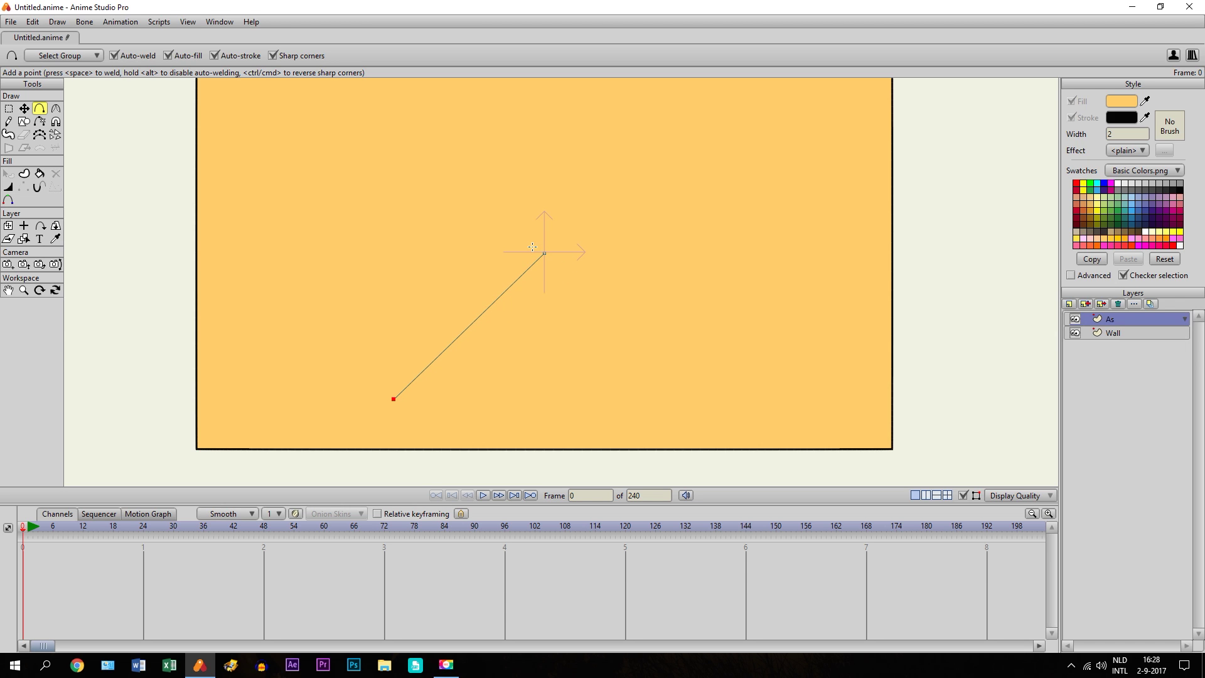
pyautogui.moveTo(544, 254); pyautogui.dragTo(678, 401)
pyautogui.click(39, 174)
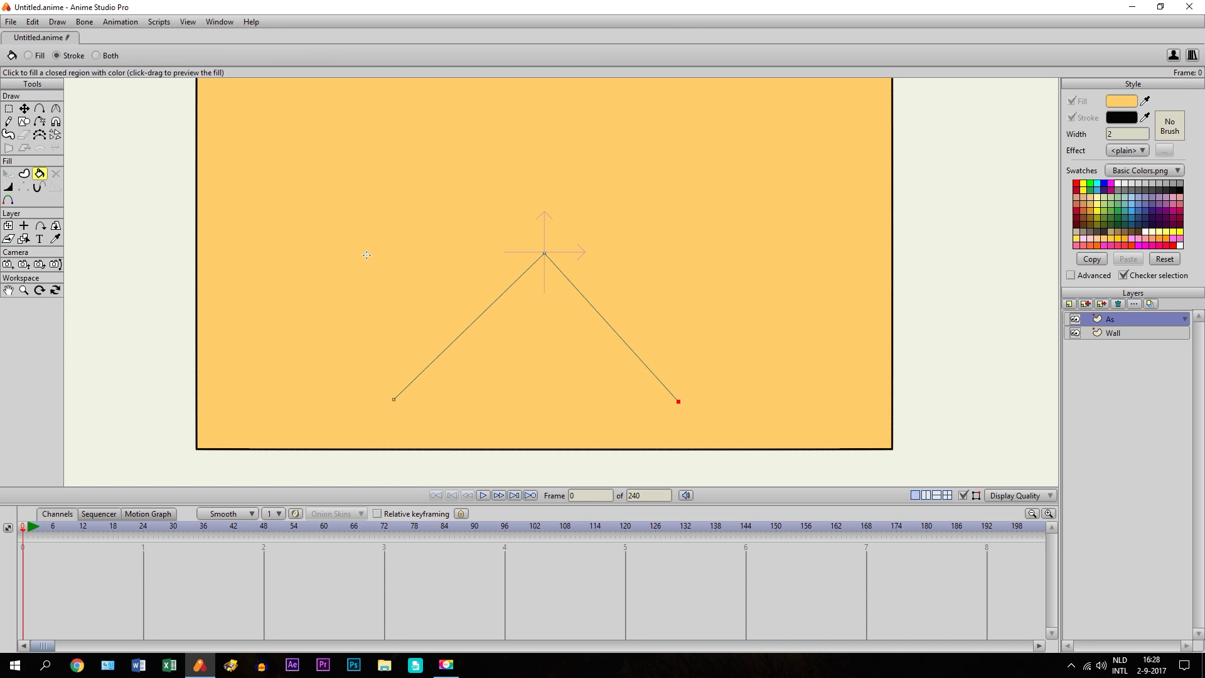
pyautogui.click(477, 322)
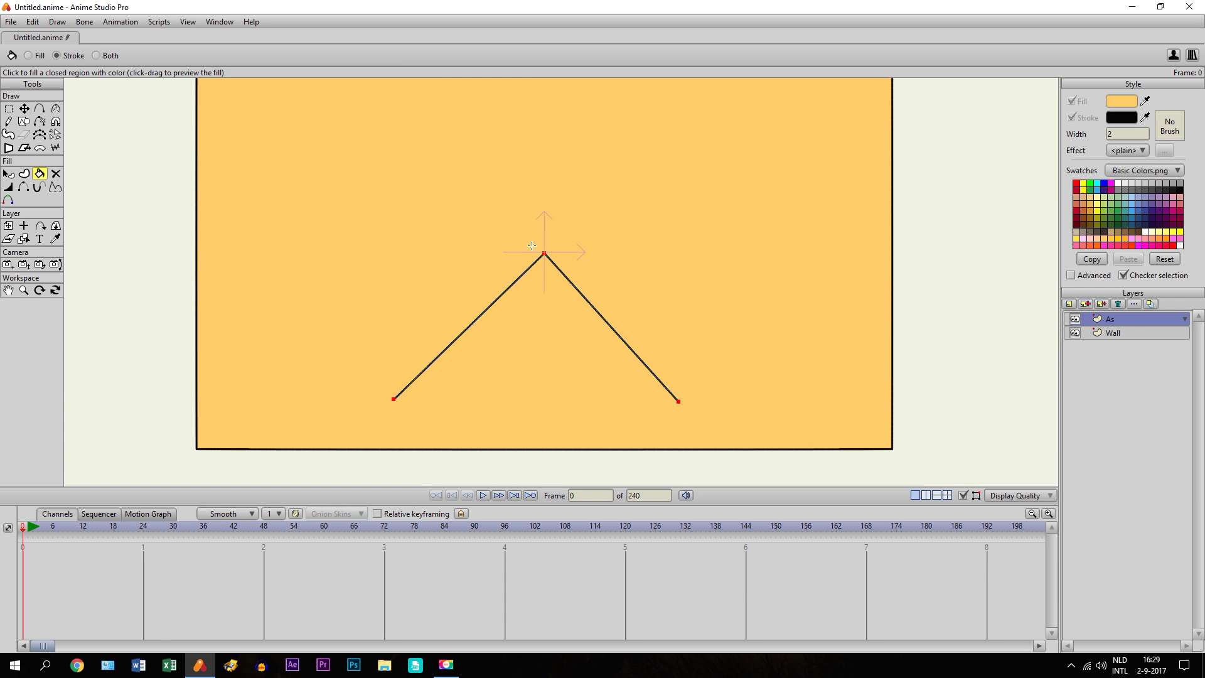
# Move the shared apex point of the two lines exactly onto the origin at X 0, Y 0
pyautogui.click(8, 290)
pyautogui.scroll(5, 530, 345)
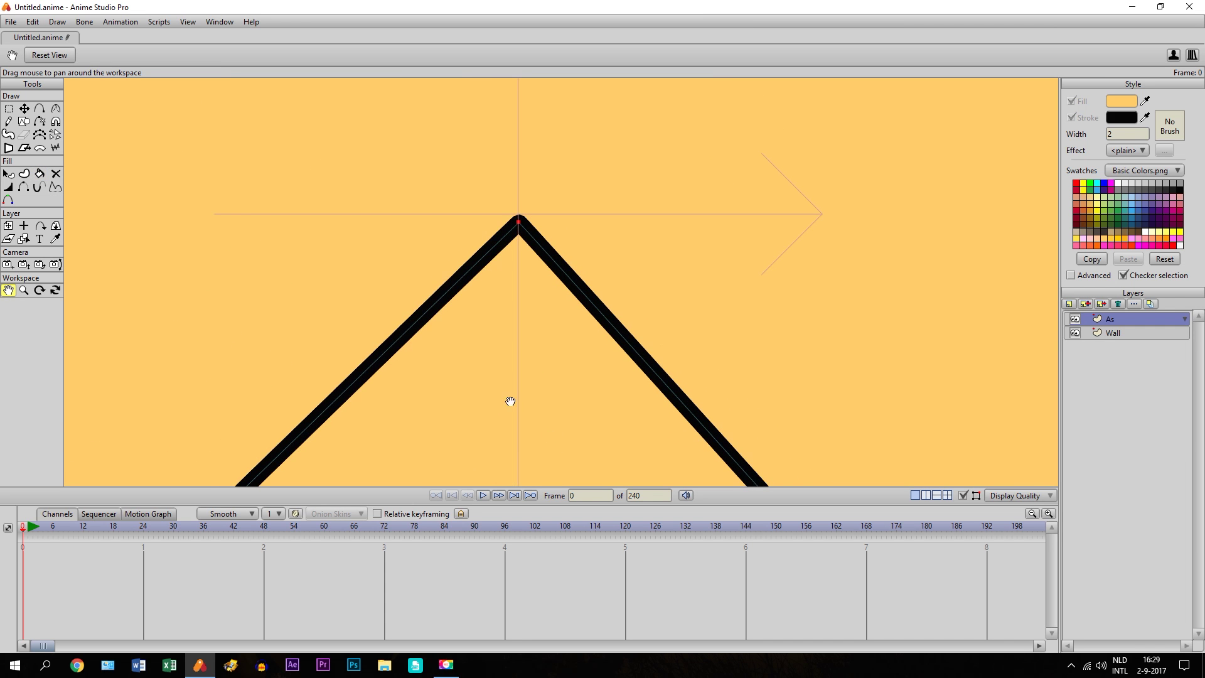
pyautogui.click(22, 112)
pyautogui.moveTo(519, 221); pyautogui.dragTo(519, 215)
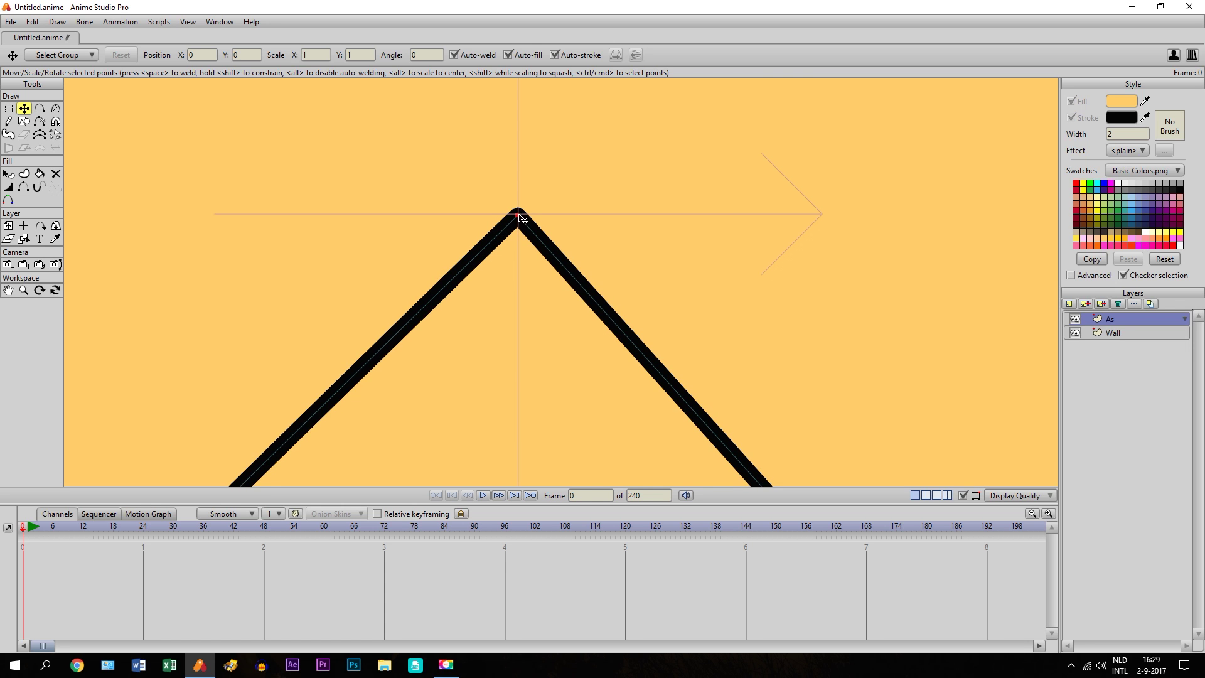
pyautogui.scroll(-5, 524, 200)
pyautogui.scroll(-3, 523, 200)
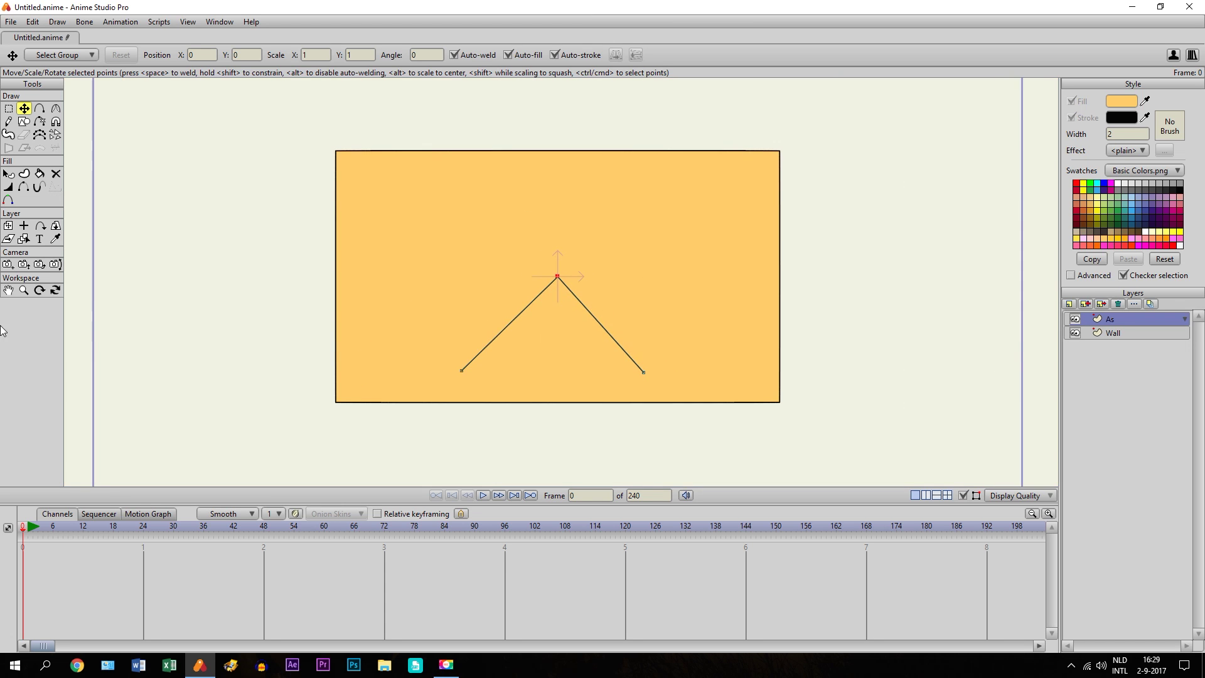
# Move the first line's free end to about X -1.70, Y -0.97 so it passes through the wall's lower-left corner
pyautogui.click(9, 290)
pyautogui.moveTo(521, 358); pyautogui.dragTo(562, 225)
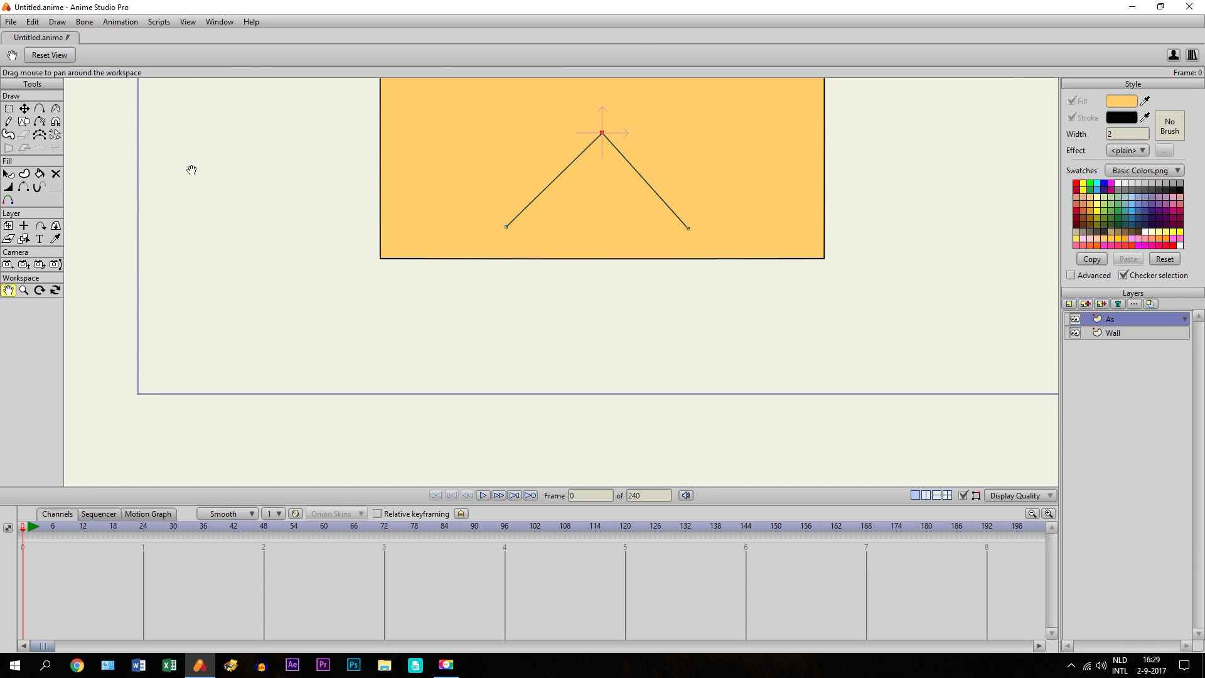
pyautogui.click(24, 108)
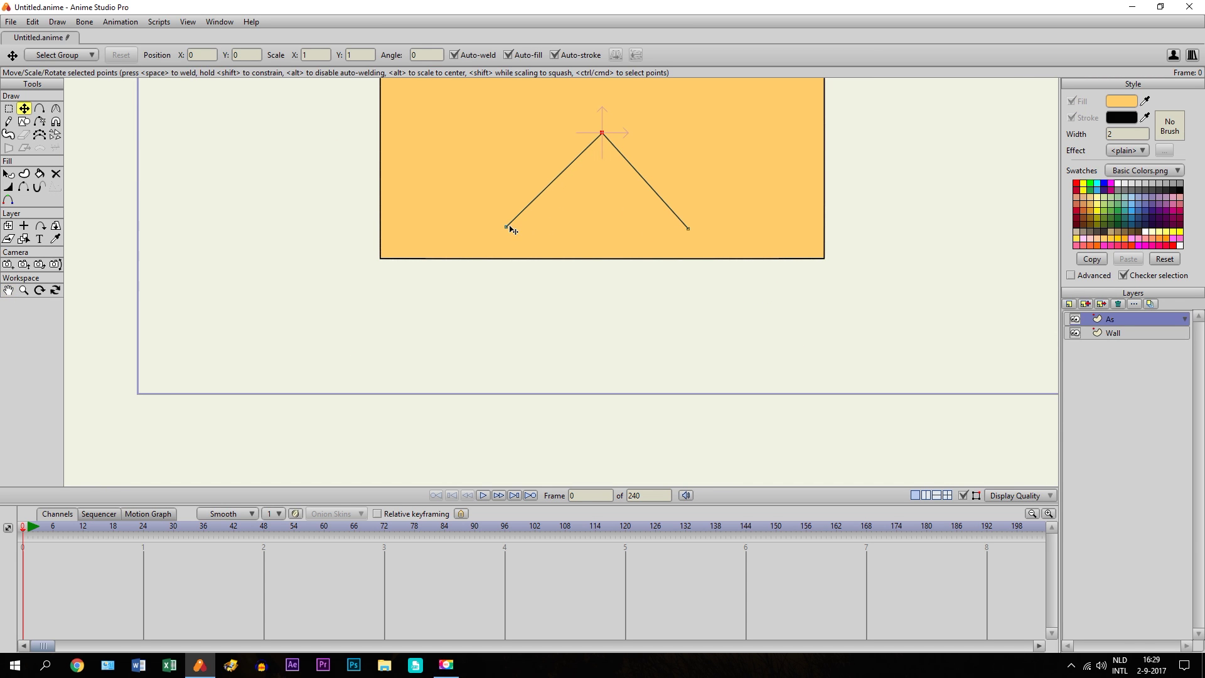
pyautogui.moveTo(508, 230)
pyautogui.mouseDown()
pyautogui.moveTo(139, 386)
pyautogui.moveTo(160, 389)
pyautogui.mouseUp()
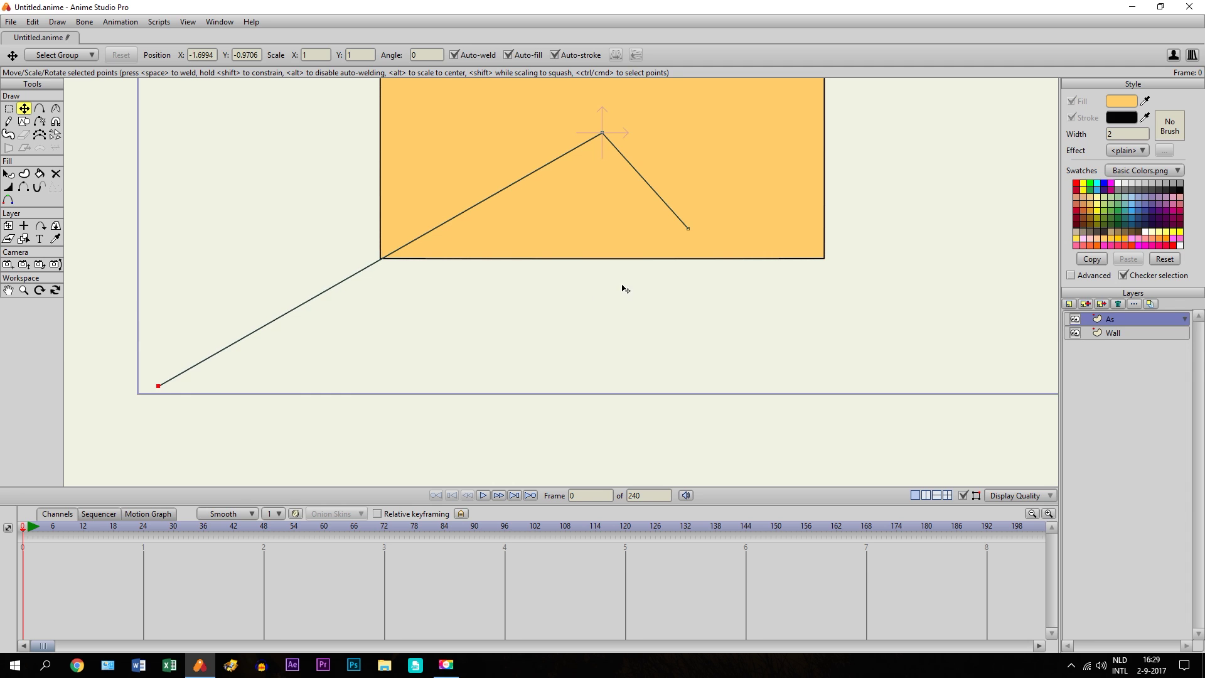
# Move the second line's free end to about X -1.22, Y 0.69 so it passes through the wall's upper-left corner
pyautogui.moveTo(691, 236)
pyautogui.mouseDown()
pyautogui.moveTo(516, 234)
pyautogui.moveTo(449, 149)
pyautogui.mouseUp()
pyautogui.scroll(-3, 516, 234)
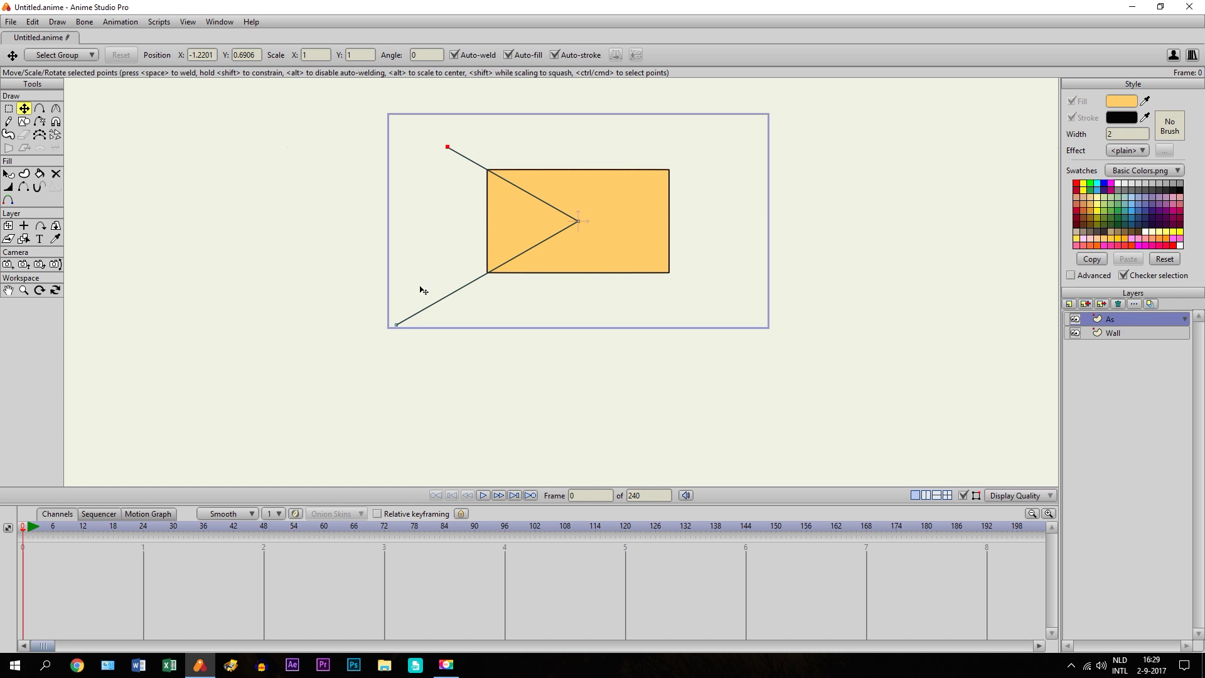
pyautogui.click(9, 292)
pyautogui.scroll(6, 603, 318)
pyautogui.moveTo(621, 321); pyautogui.dragTo(659, 390)
pyautogui.scroll(-1, 660, 390)
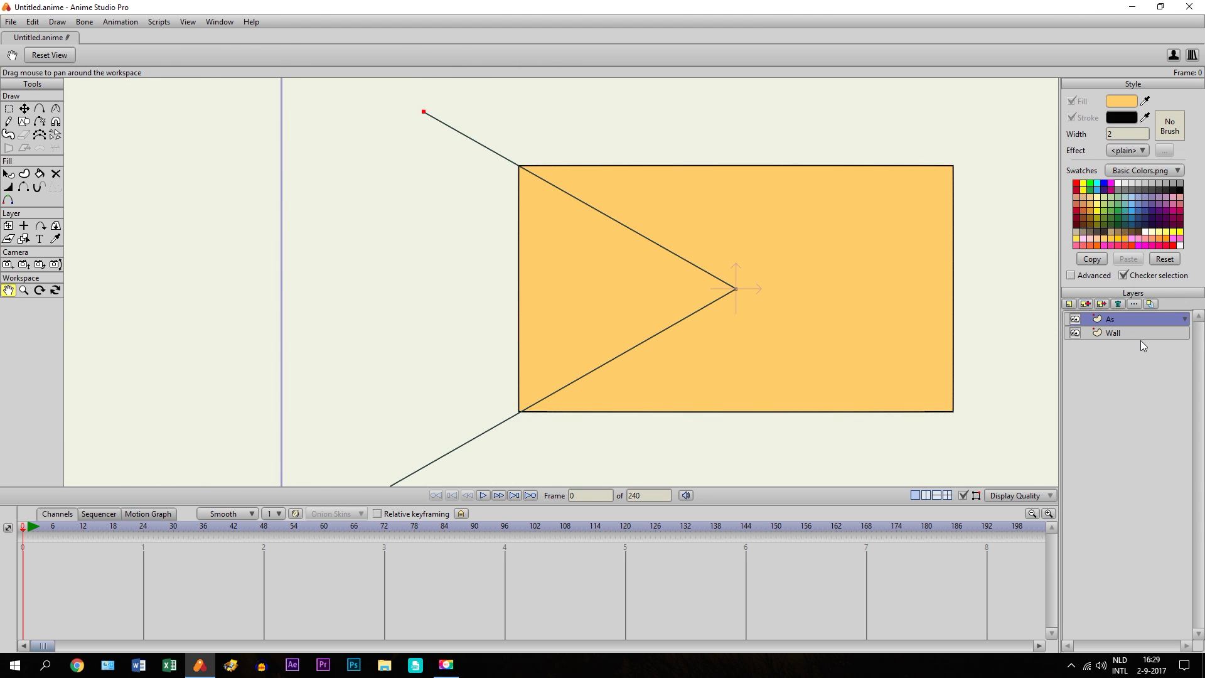
# Add a vector layer named "Wall left" directly above the Wall layer
pyautogui.click(1131, 333)
pyautogui.click(1071, 307)
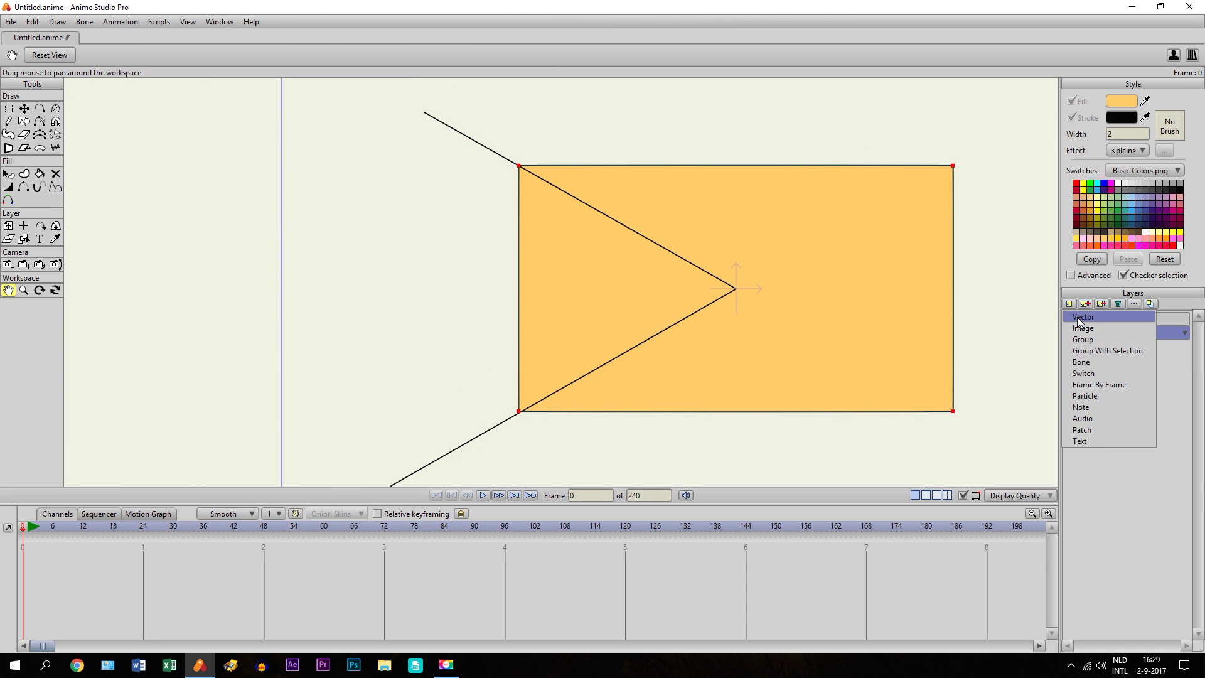
pyautogui.click(1077, 318)
pyautogui.press('capslock')
pyautogui.write('W')
pyautogui.press('capslock')
pyautogui.write('all left')
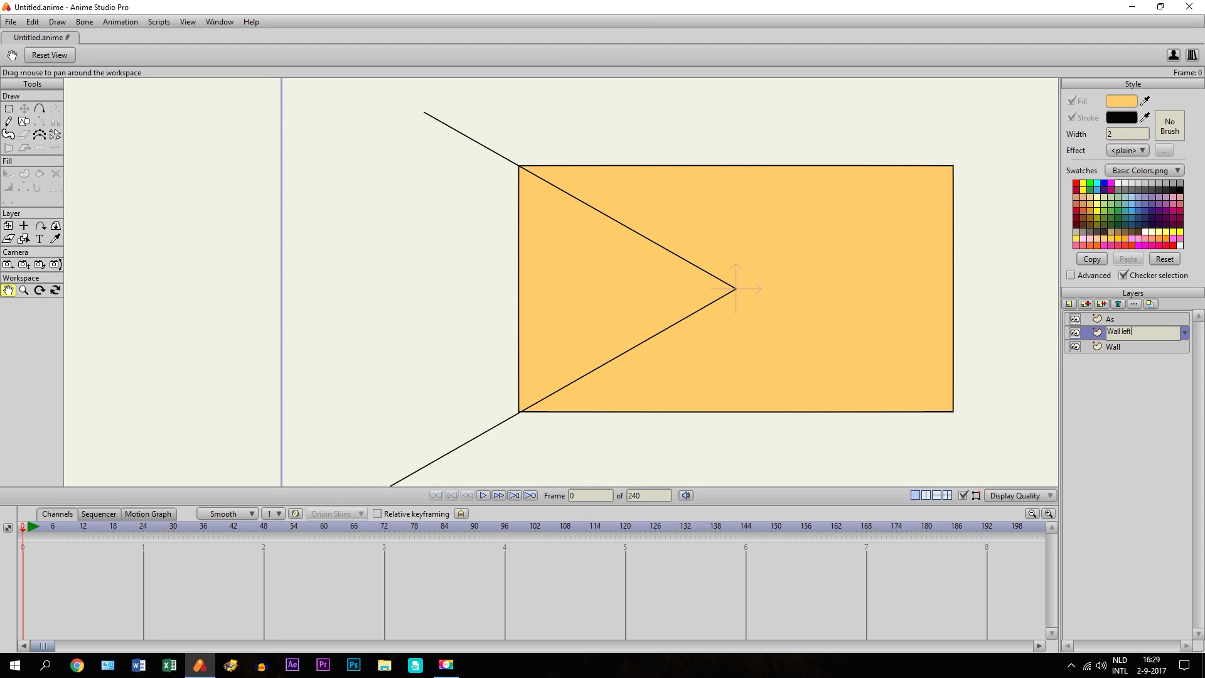
pyautogui.press('Return')
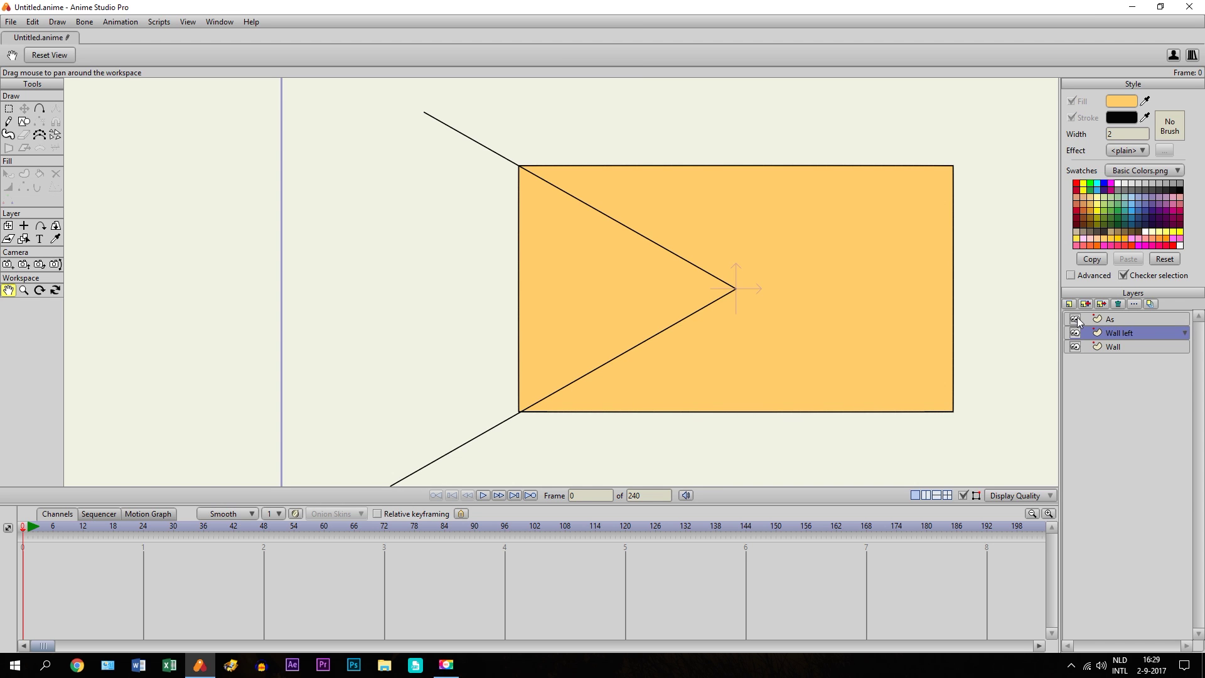
# Draw a narrow rectangle on the Wall left layer, adjoining the wall's left edge and matching its full height
pyautogui.scroll(2, 529, 267)
pyautogui.moveTo(531, 273)
pyautogui.mouseDown()
pyautogui.moveTo(543, 301)
pyautogui.moveTo(550, 246)
pyautogui.moveTo(527, 253)
pyautogui.mouseUp()
pyautogui.click(23, 121)
pyautogui.hotkey('ctrl', 'z')
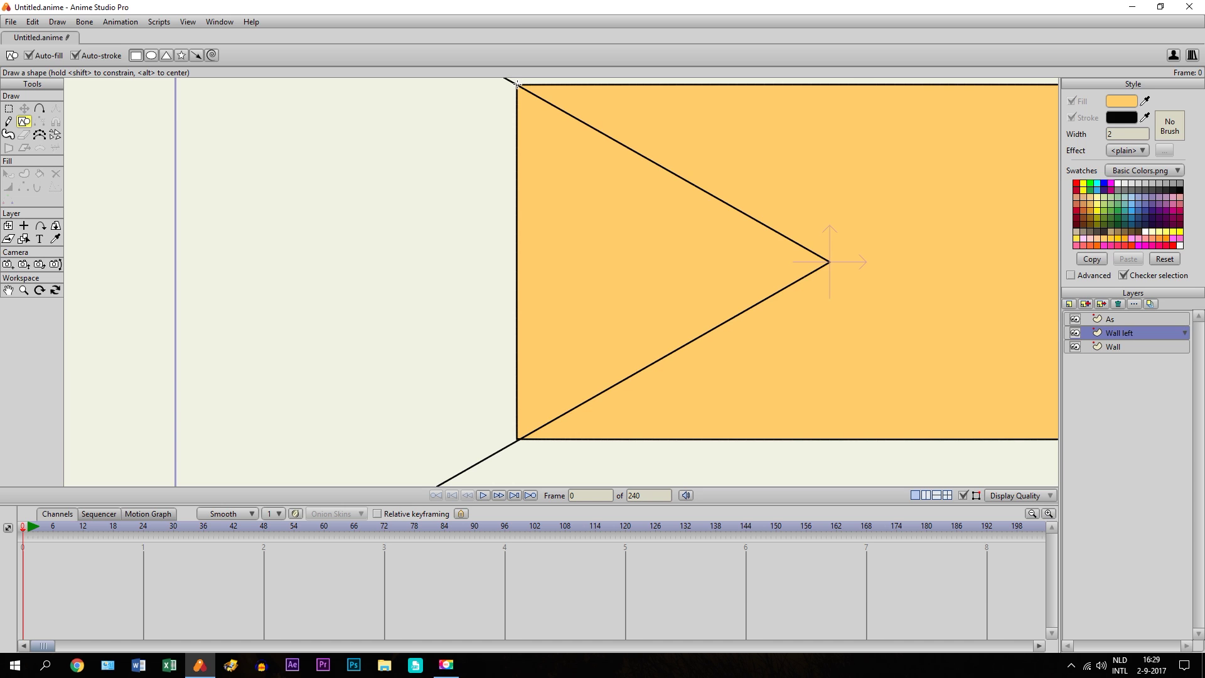
pyautogui.moveTo(516, 84); pyautogui.dragTo(421, 438)
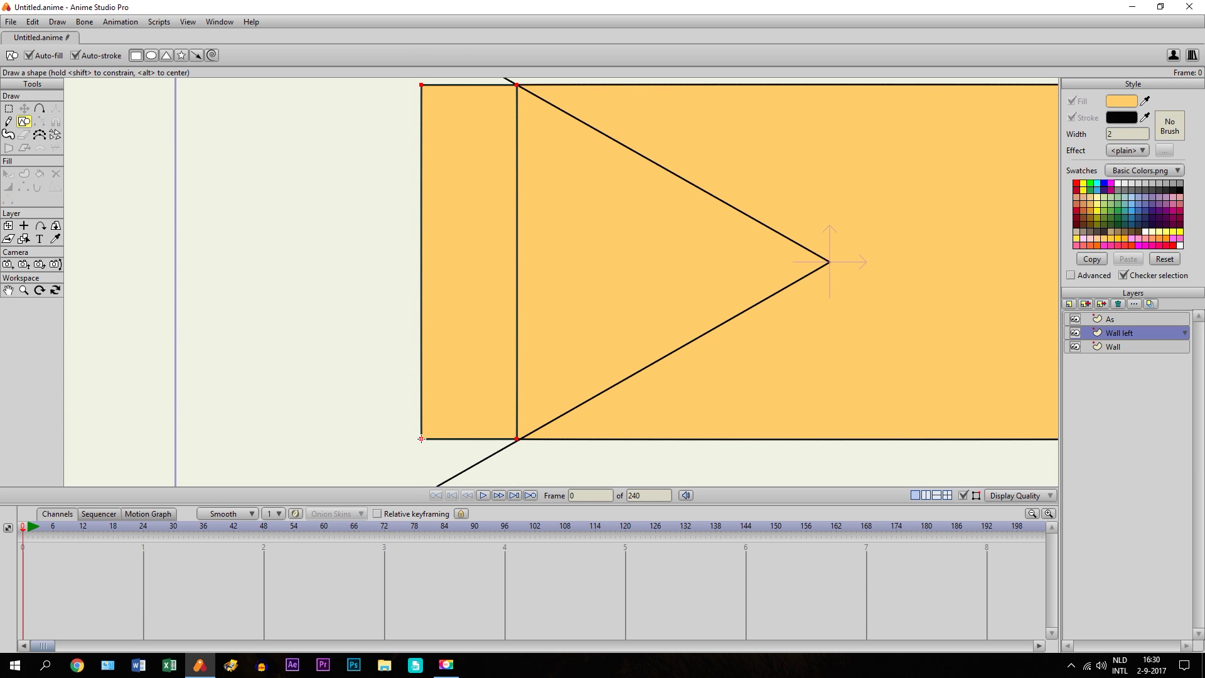
pyautogui.moveTo(421, 439); pyautogui.dragTo(421, 438)
pyautogui.scroll(-4, 407, 418)
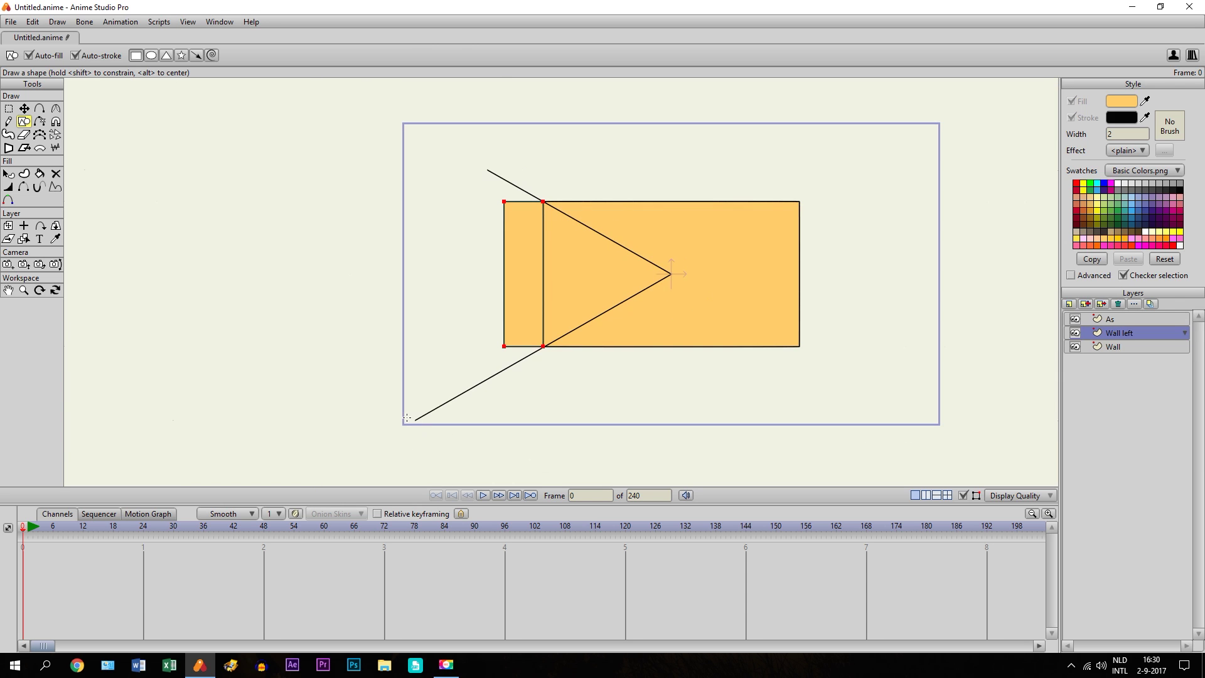
# Hide the As and Wall left layers and nudge the left wall's top edge onto the back wall's upper-left corner
pyautogui.click(8, 290)
pyautogui.moveTo(422, 322); pyautogui.dragTo(479, 403)
pyautogui.scroll(5, 447, 329)
pyautogui.scroll(4, 447, 328)
pyautogui.moveTo(662, 335); pyautogui.dragTo(490, 304)
pyautogui.scroll(6, 490, 304)
pyautogui.moveTo(649, 252); pyautogui.dragTo(422, 215)
pyautogui.scroll(3, 475, 247)
pyautogui.click(23, 109)
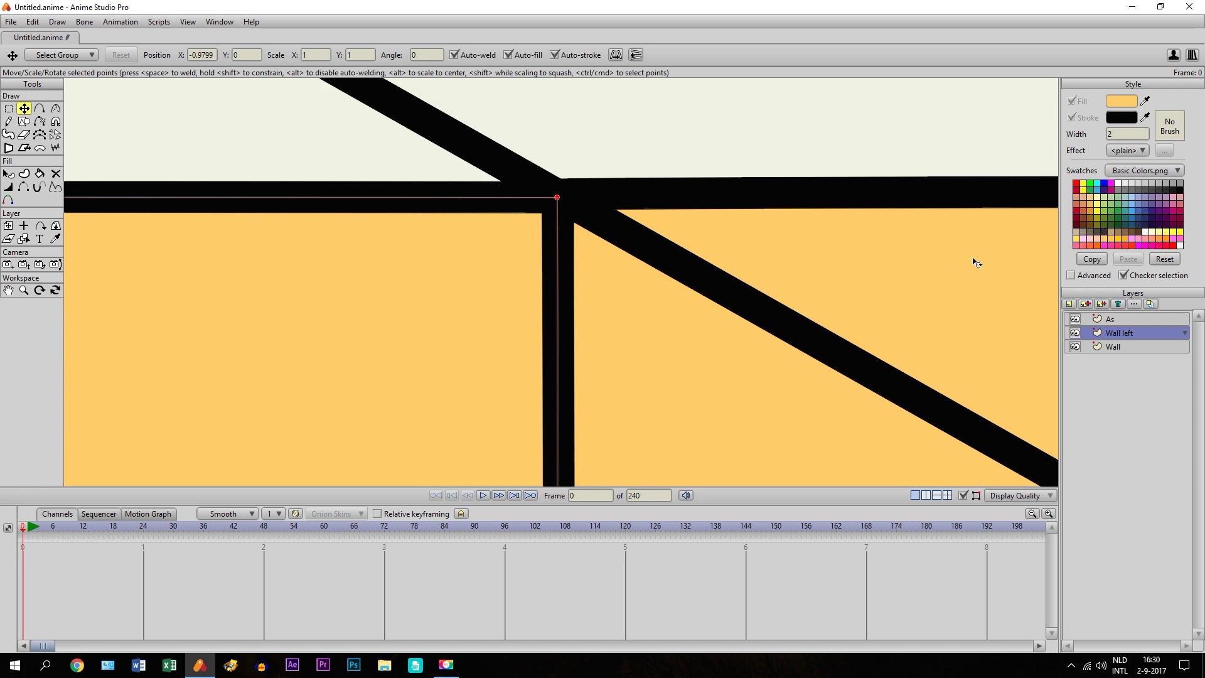
pyautogui.click(1075, 319)
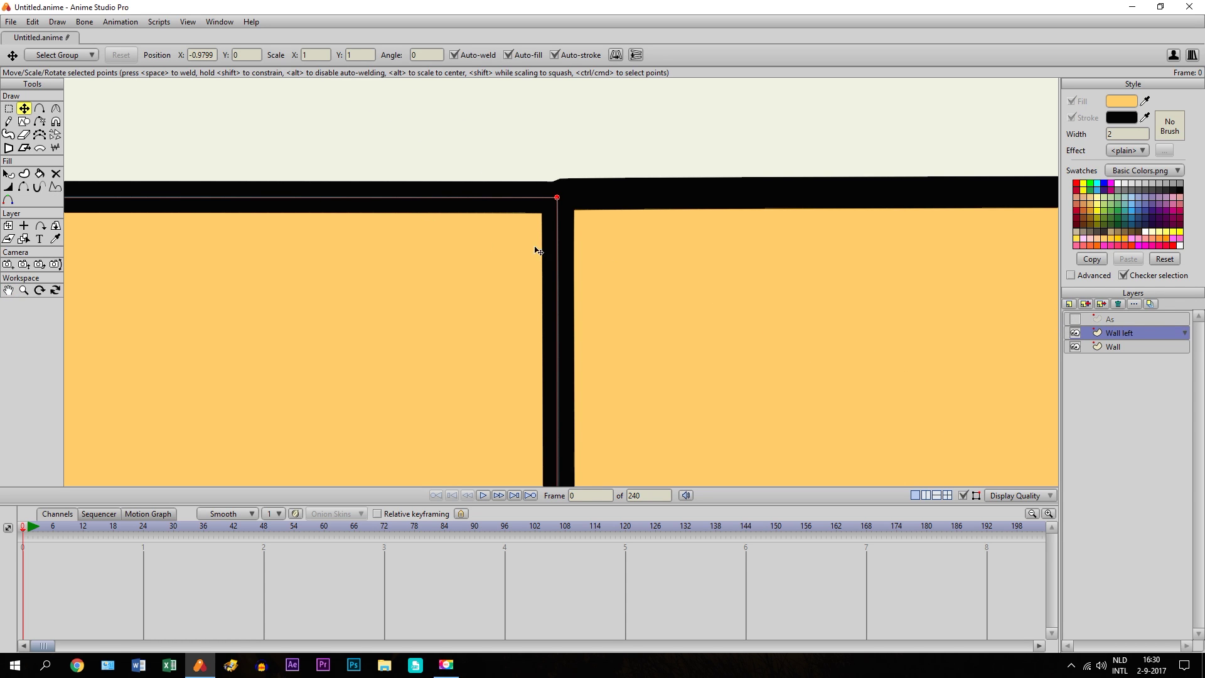
pyautogui.click(1076, 333)
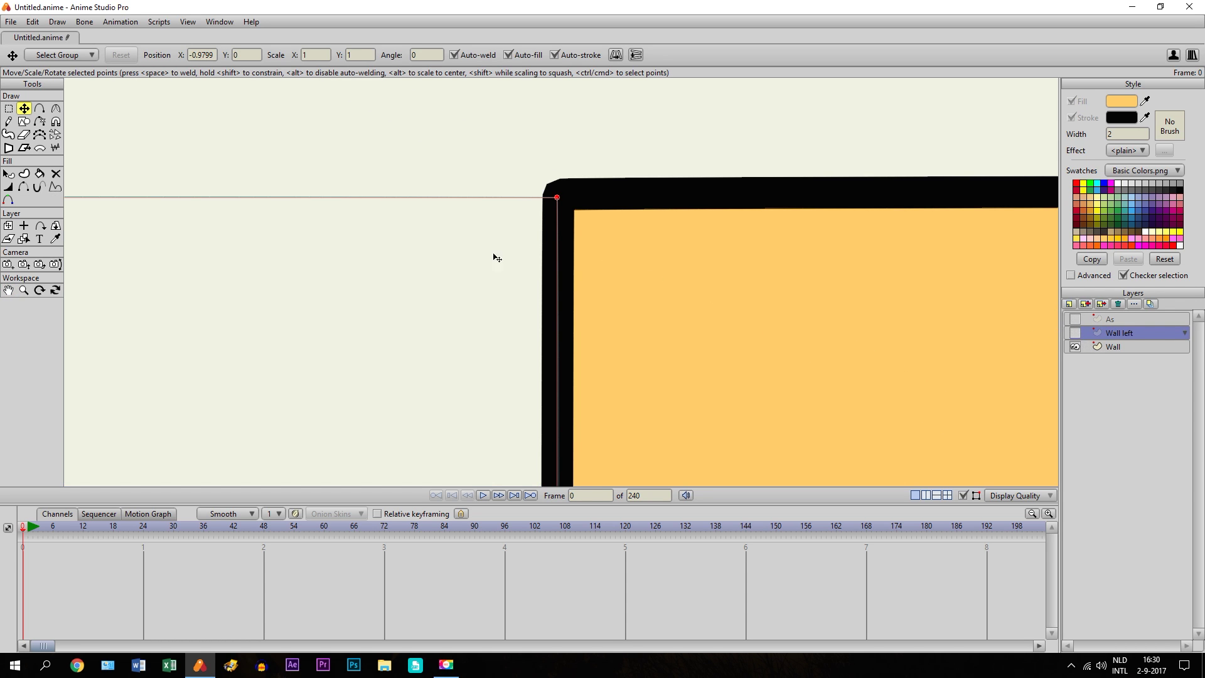
pyautogui.moveTo(423, 320); pyautogui.dragTo(450, 198)
# Extend the left wall's bottom edge slightly to meet the back wall's lower-left corner and show the Wall left and As layers again
pyautogui.click(8, 290)
pyautogui.scroll(-5, 474, 232)
pyautogui.moveTo(488, 254); pyautogui.dragTo(480, 50)
pyautogui.scroll(-4, 559, 317)
pyautogui.moveTo(591, 370); pyautogui.dragTo(584, 181)
pyautogui.scroll(2, 574, 305)
pyautogui.moveTo(572, 349); pyautogui.dragTo(579, 3)
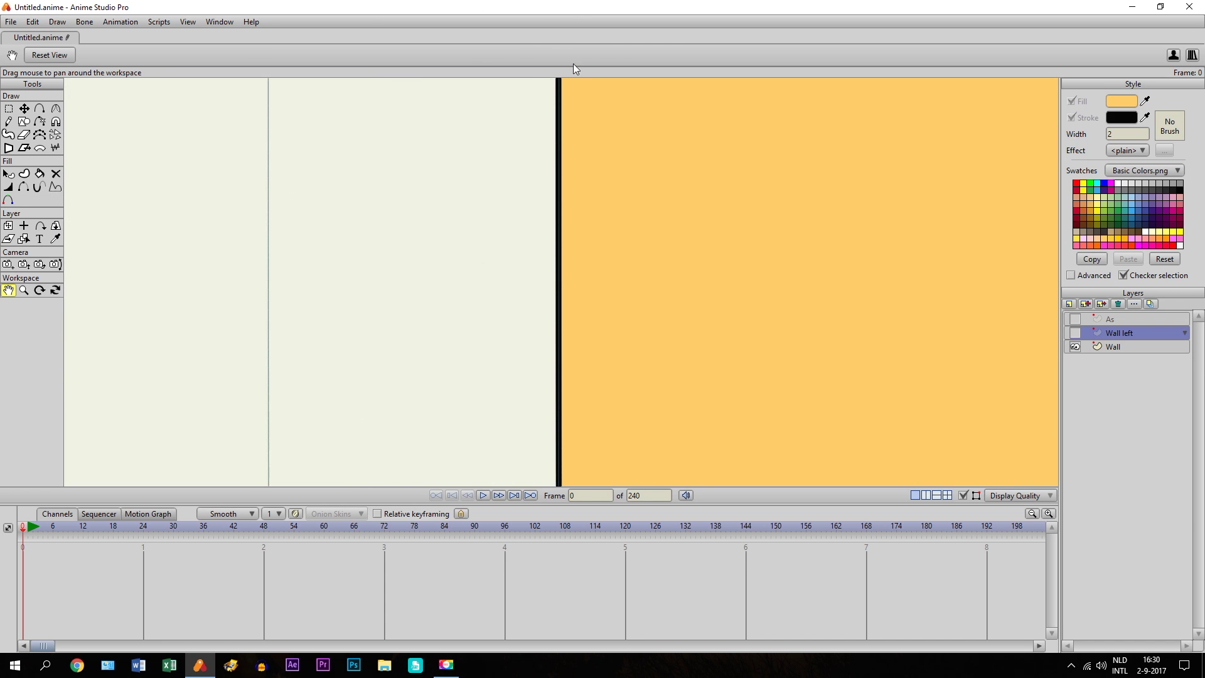
pyautogui.scroll(-5, 572, 258)
pyautogui.moveTo(574, 294); pyautogui.dragTo(574, 191)
pyautogui.scroll(6, 571, 232)
pyautogui.scroll(3, 567, 246)
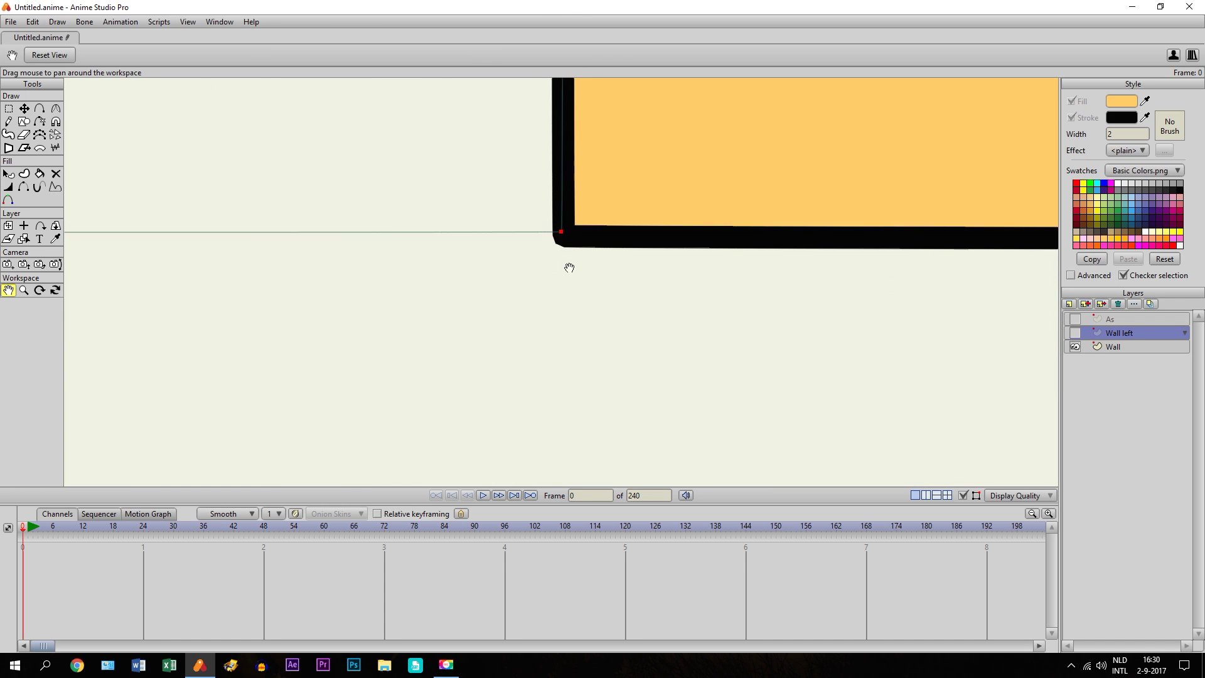
pyautogui.scroll(-1, 559, 295)
pyautogui.scroll(-3, 558, 297)
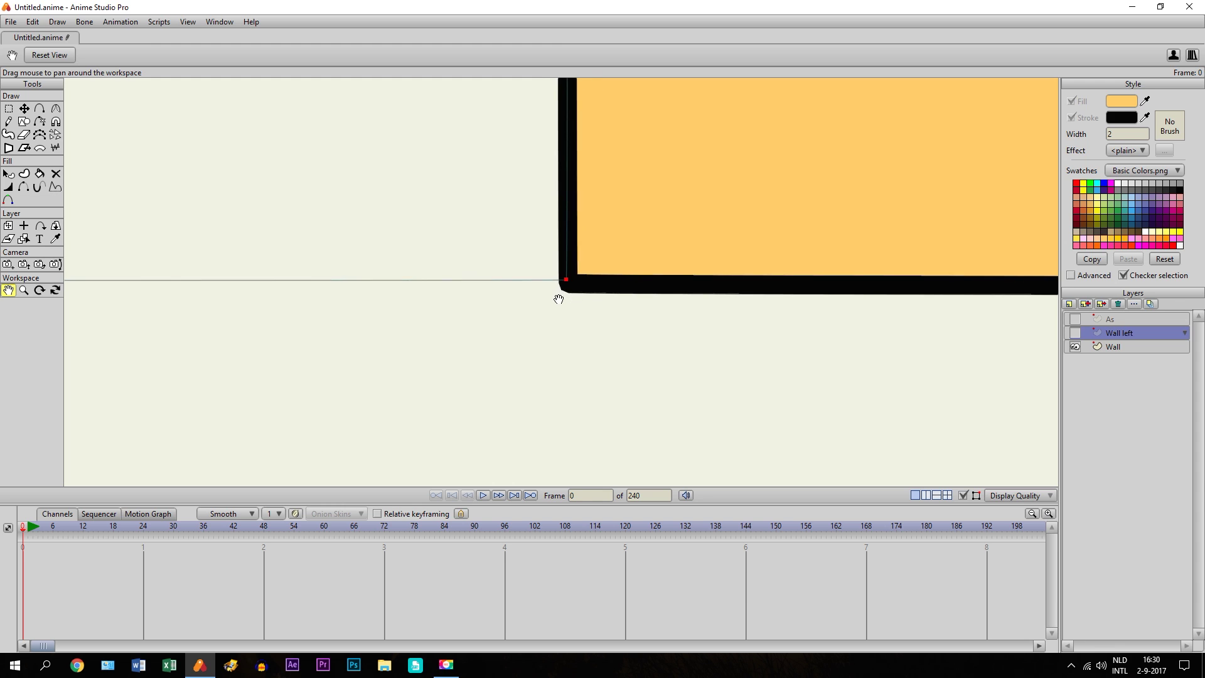
pyautogui.click(26, 107)
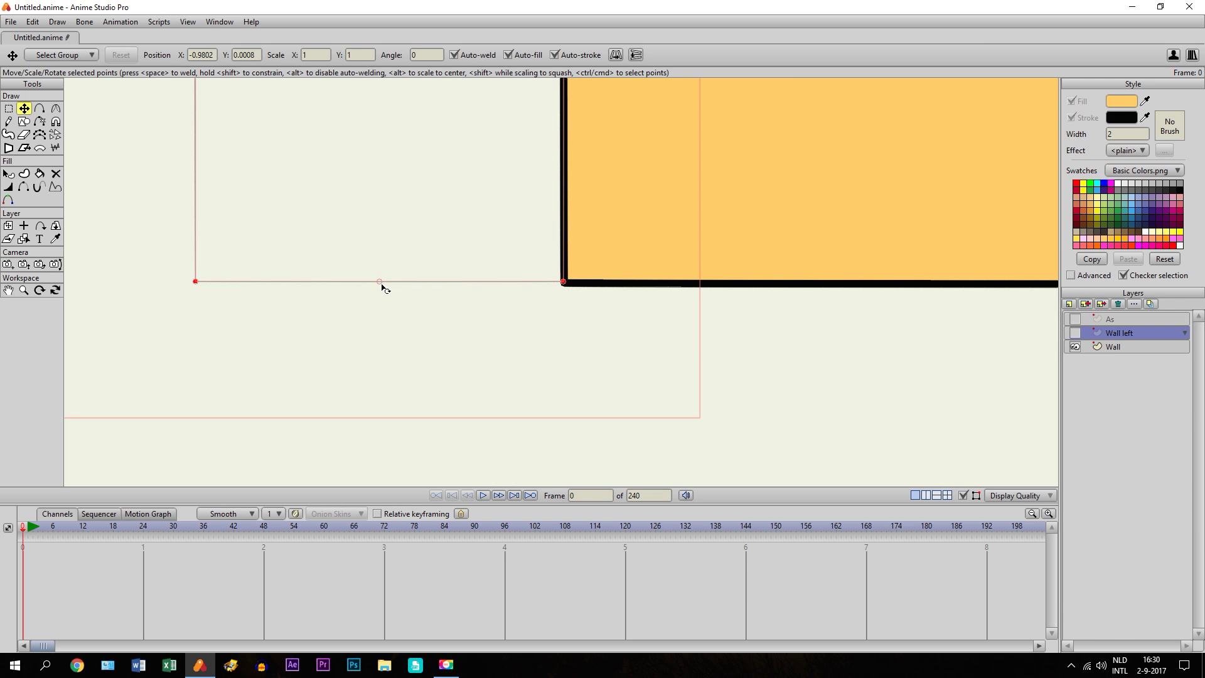
pyautogui.moveTo(377, 281); pyautogui.dragTo(380, 284)
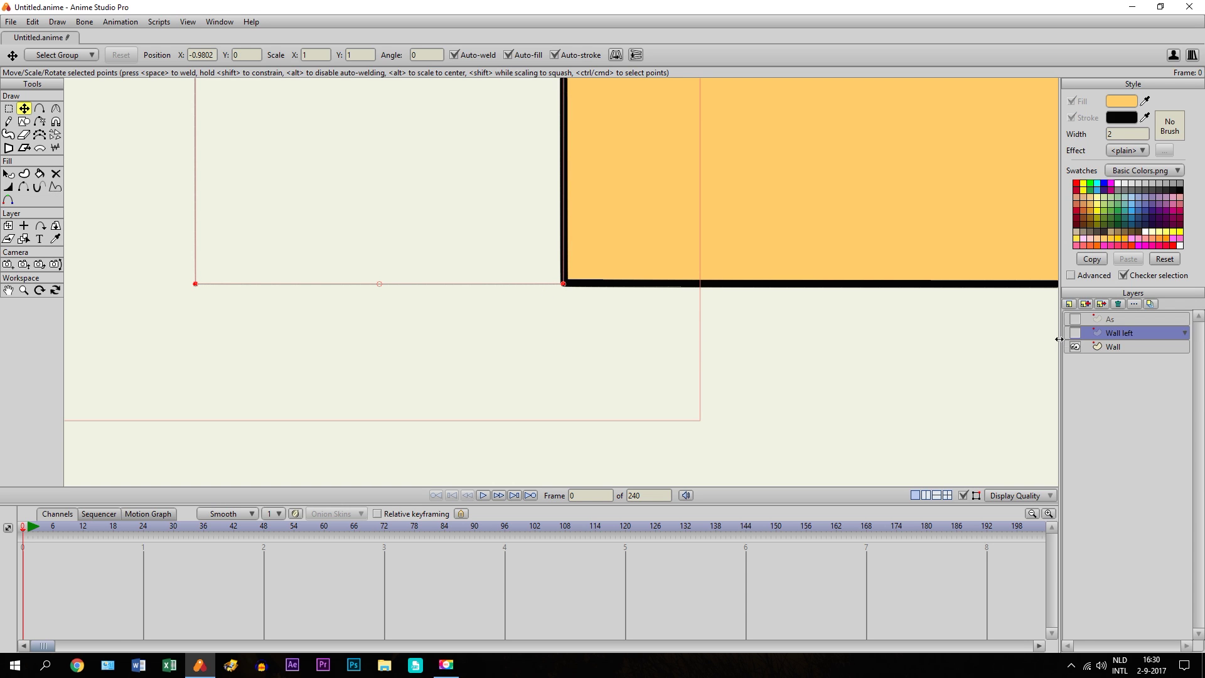
pyautogui.click(1080, 334)
pyautogui.click(1076, 320)
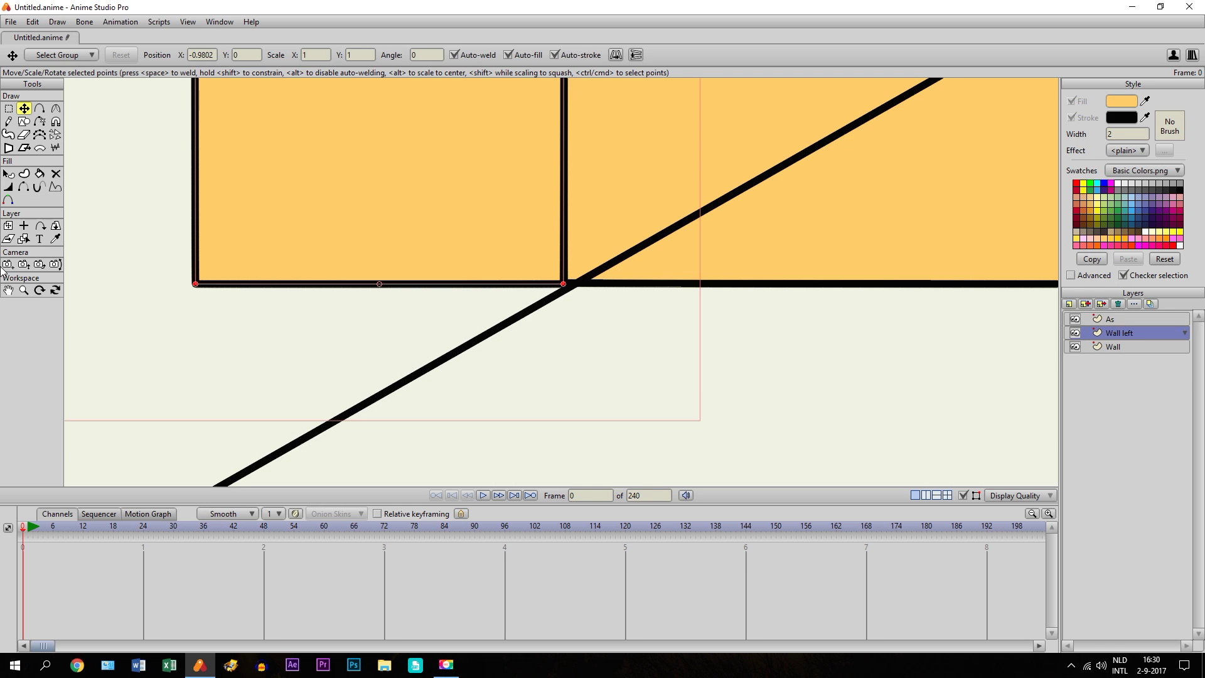
# Select the left wall's two outer points and move them outward past the frame edge to about X -1.95
pyautogui.click(9, 290)
pyautogui.scroll(-8, 331, 217)
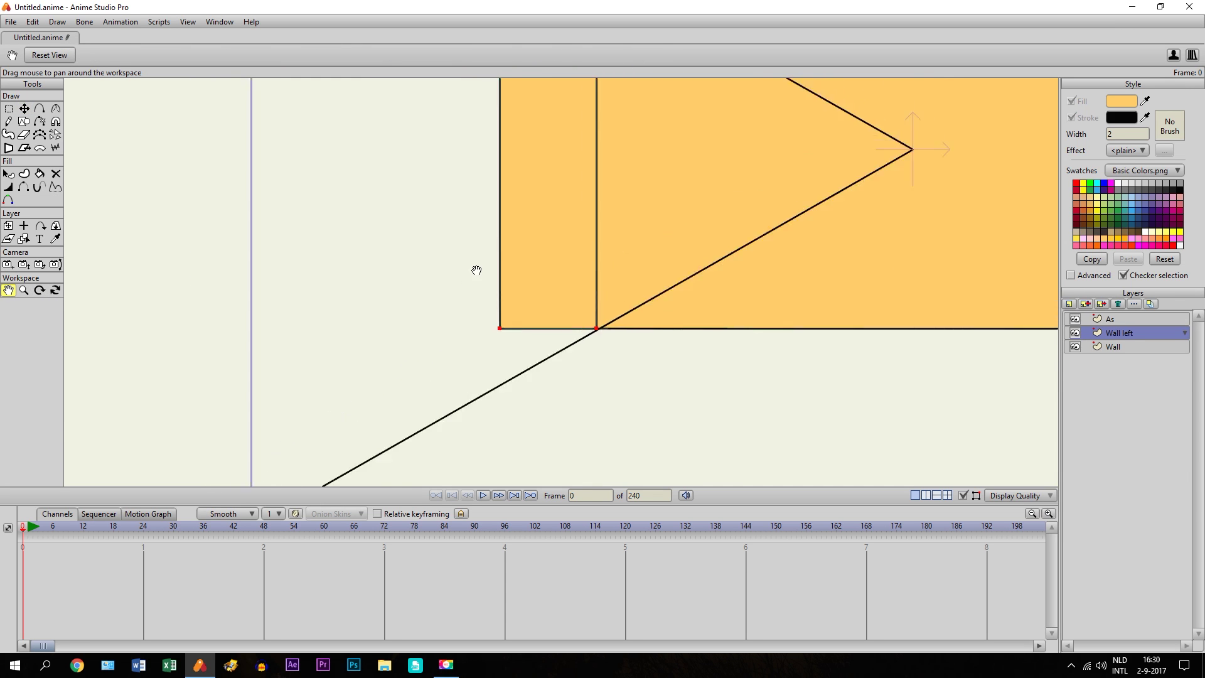
pyautogui.scroll(4, 450, 264)
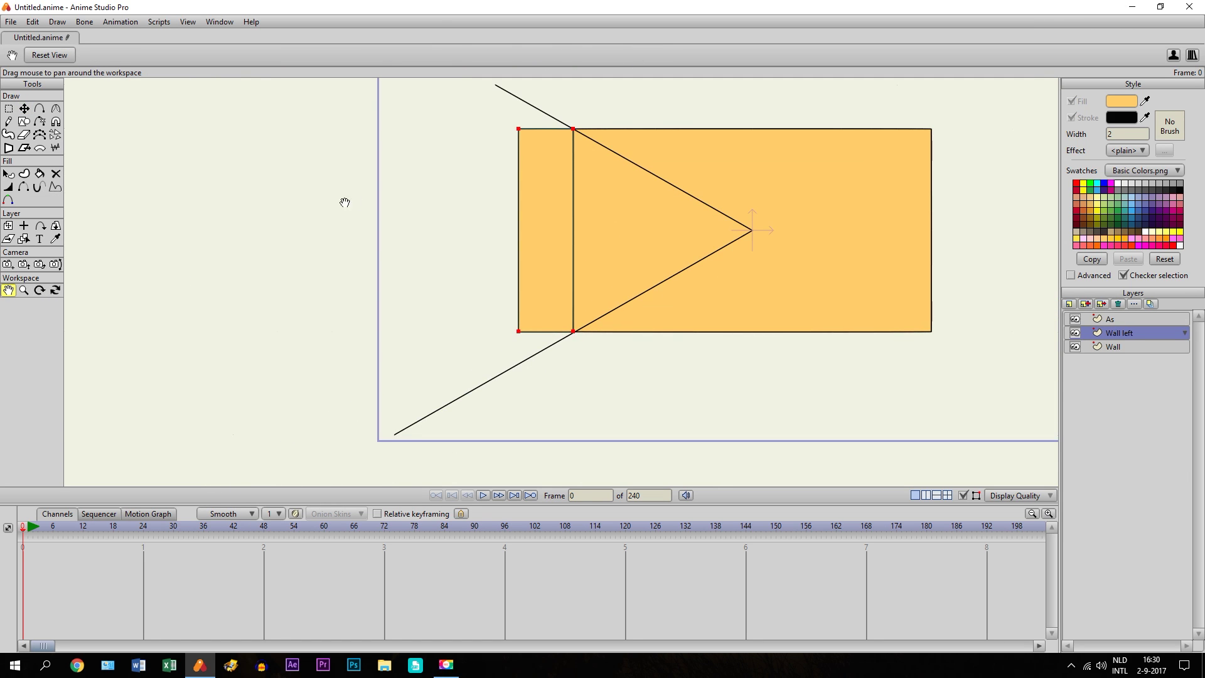
pyautogui.moveTo(345, 199); pyautogui.dragTo(348, 213)
pyautogui.click(9, 109)
pyautogui.moveTo(466, 116); pyautogui.dragTo(536, 377)
pyautogui.click(24, 108)
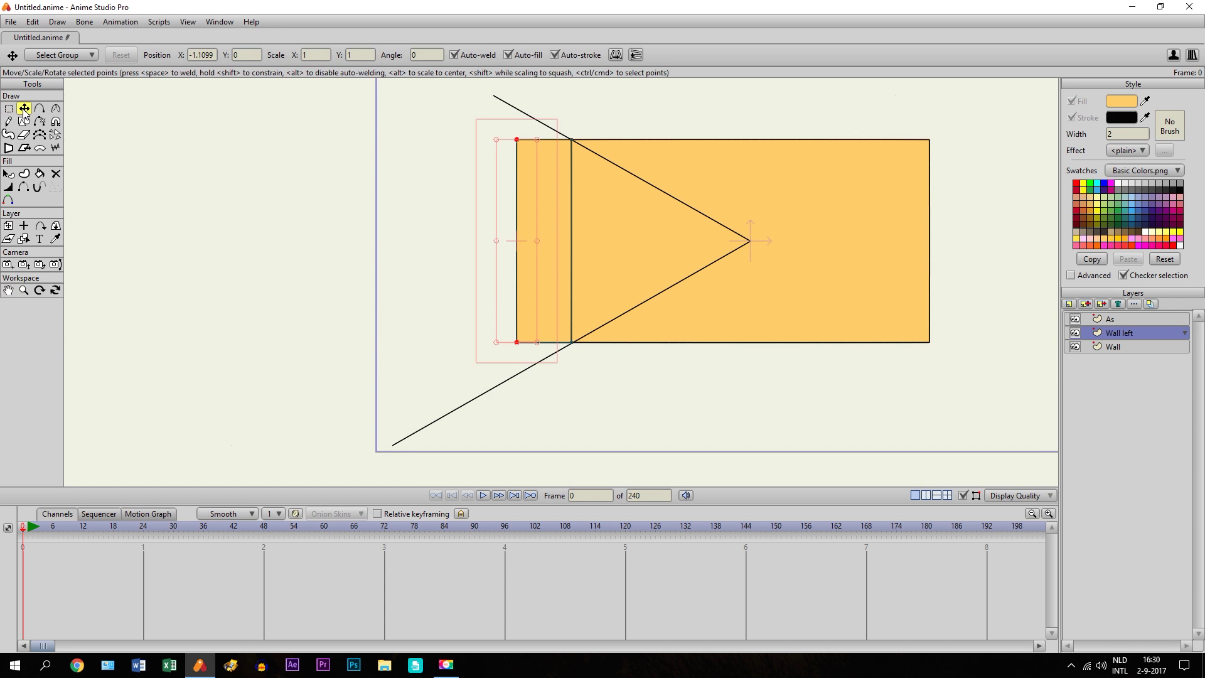
pyautogui.moveTo(535, 212); pyautogui.dragTo(356, 215)
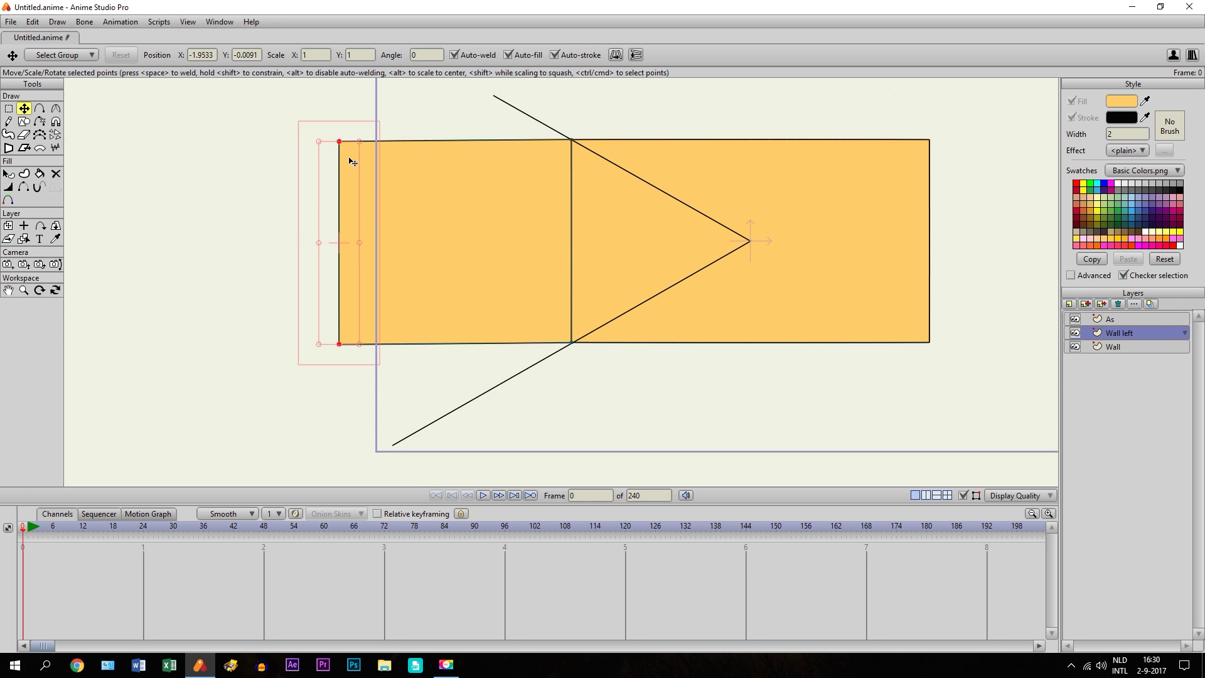
# Raise the left wall's outer upper point and lower its outer lower point until both slanted edges follow the guide lines
pyautogui.moveTo(339, 143); pyautogui.dragTo(378, 77)
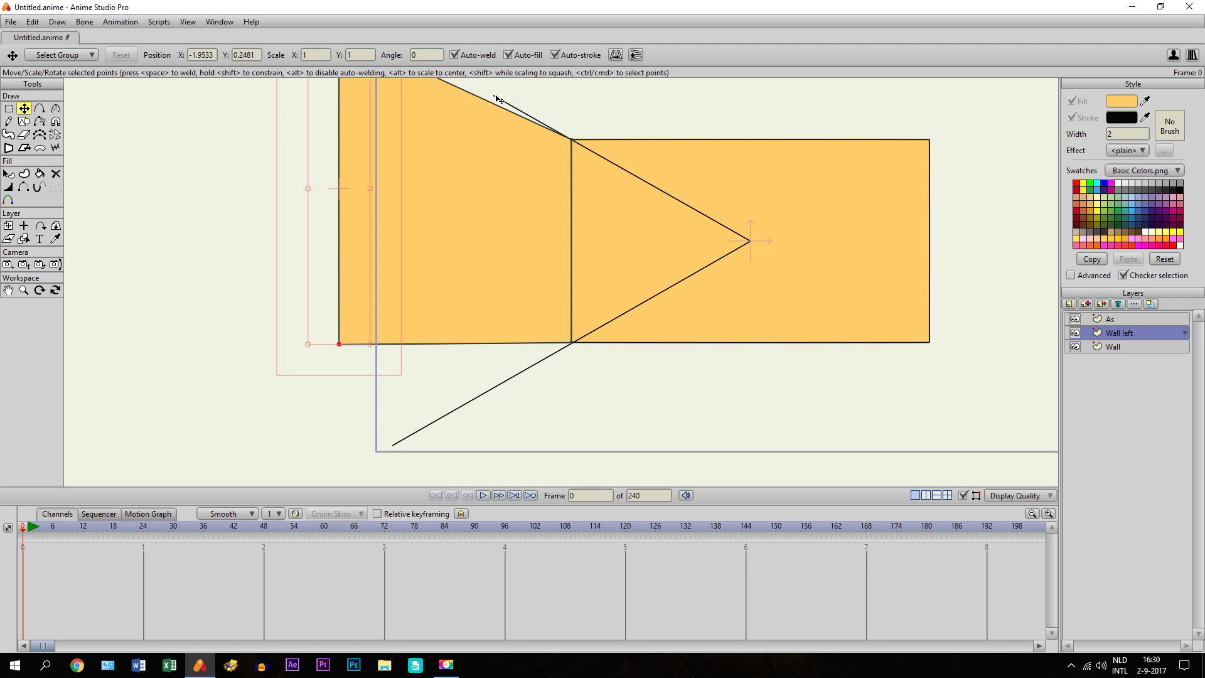
pyautogui.scroll(-3, 457, 174)
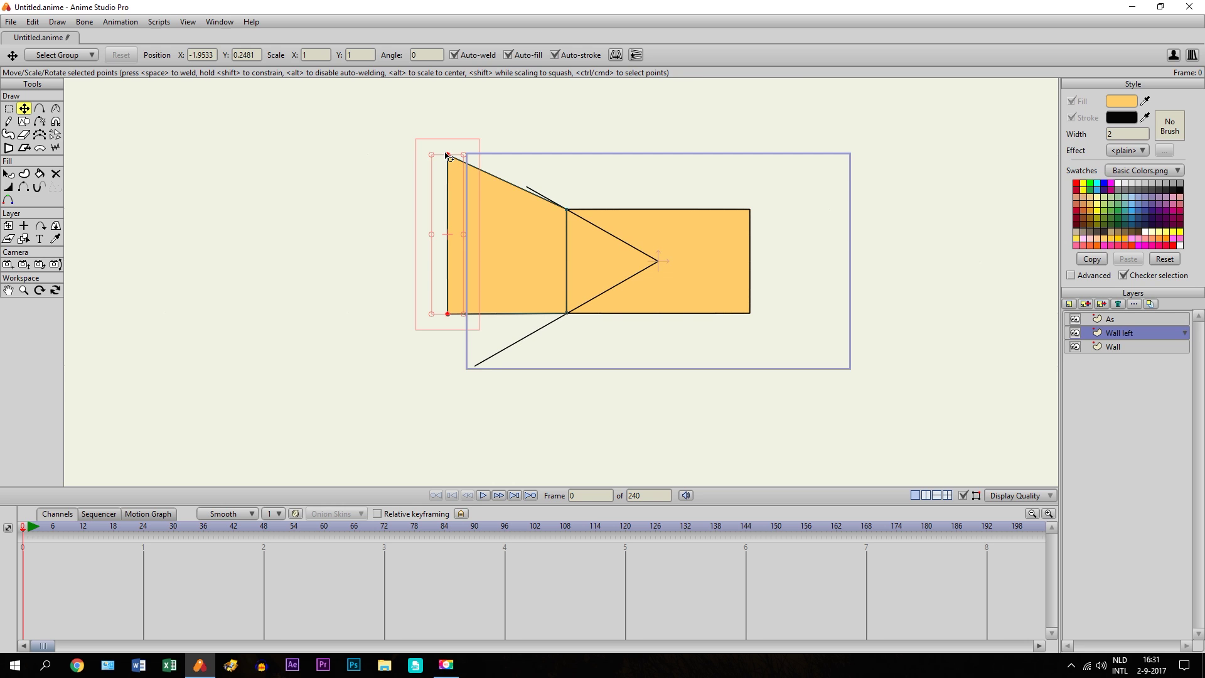
pyautogui.moveTo(447, 155); pyautogui.dragTo(447, 142)
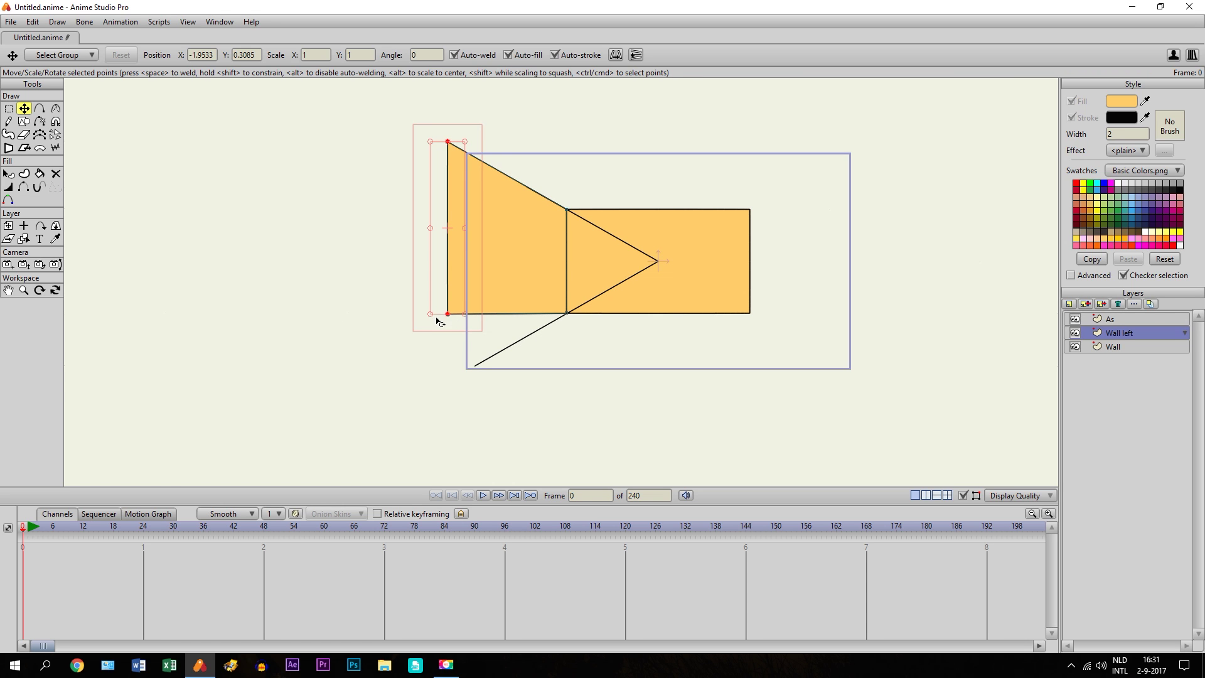
pyautogui.moveTo(450, 315); pyautogui.dragTo(448, 381)
# Examine the upper and lower joints between the left wall and back wall with the As guide layer temporarily hidden
pyautogui.click(8, 290)
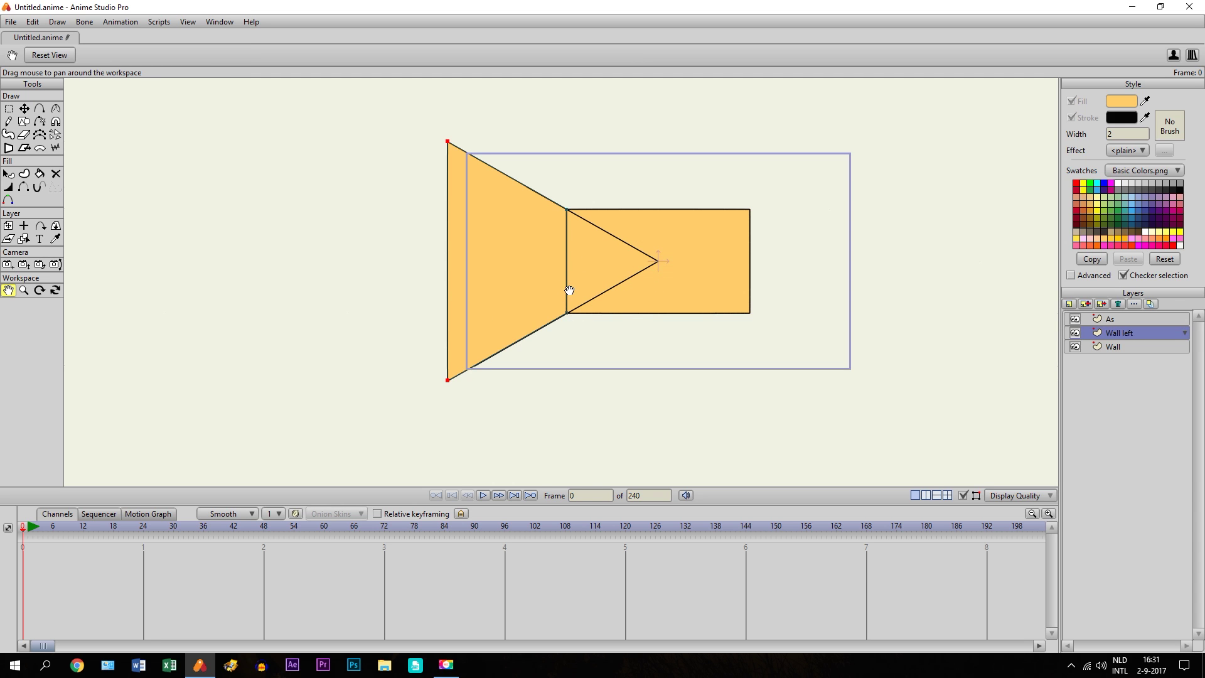
pyautogui.click(1076, 320)
pyautogui.scroll(3, 552, 274)
pyautogui.scroll(4, 586, 325)
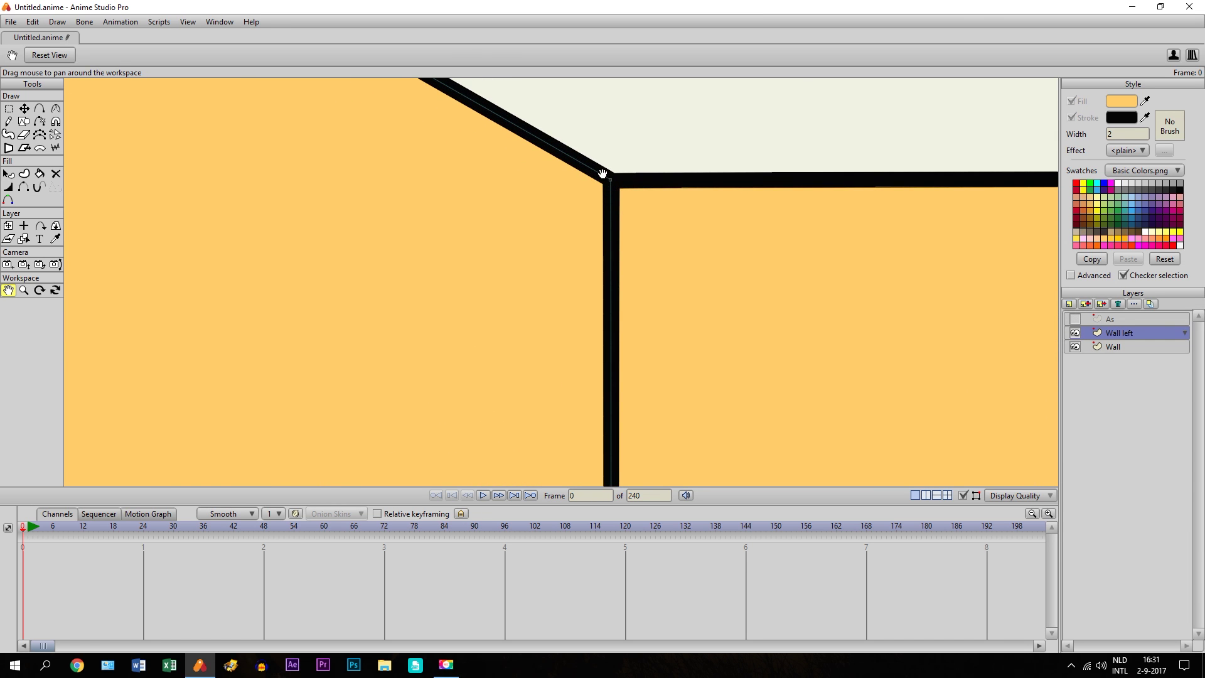
pyautogui.scroll(-2, 573, 280)
pyautogui.moveTo(601, 318); pyautogui.dragTo(549, 100)
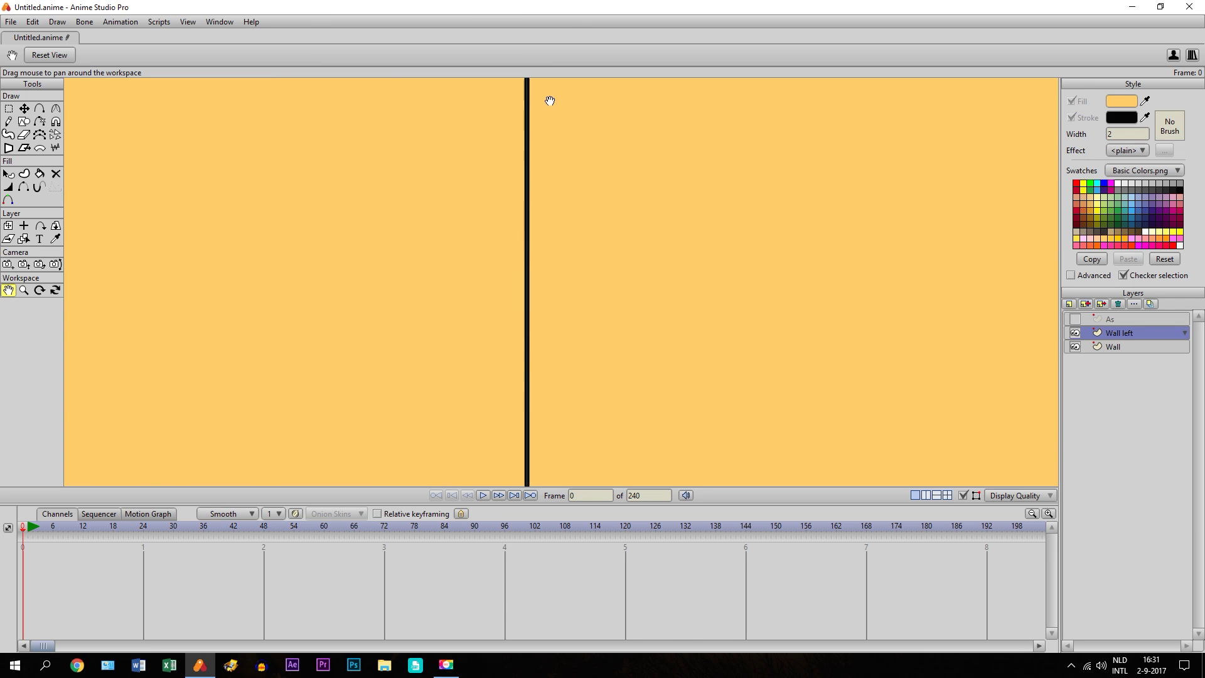
pyautogui.scroll(-10, 557, 266)
pyautogui.moveTo(552, 295); pyautogui.dragTo(556, 206)
pyautogui.scroll(4, 557, 202)
pyautogui.scroll(3, 557, 202)
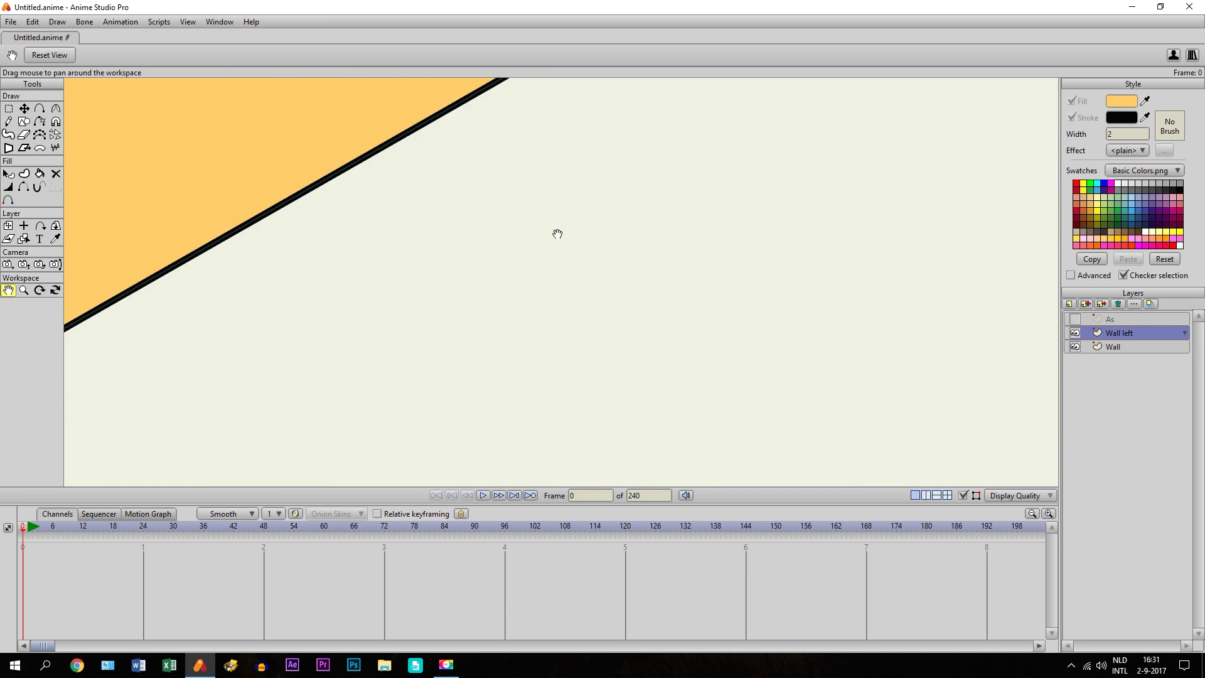
pyautogui.scroll(-2, 558, 203)
pyautogui.scroll(-3, 524, 291)
pyautogui.scroll(-3, 568, 311)
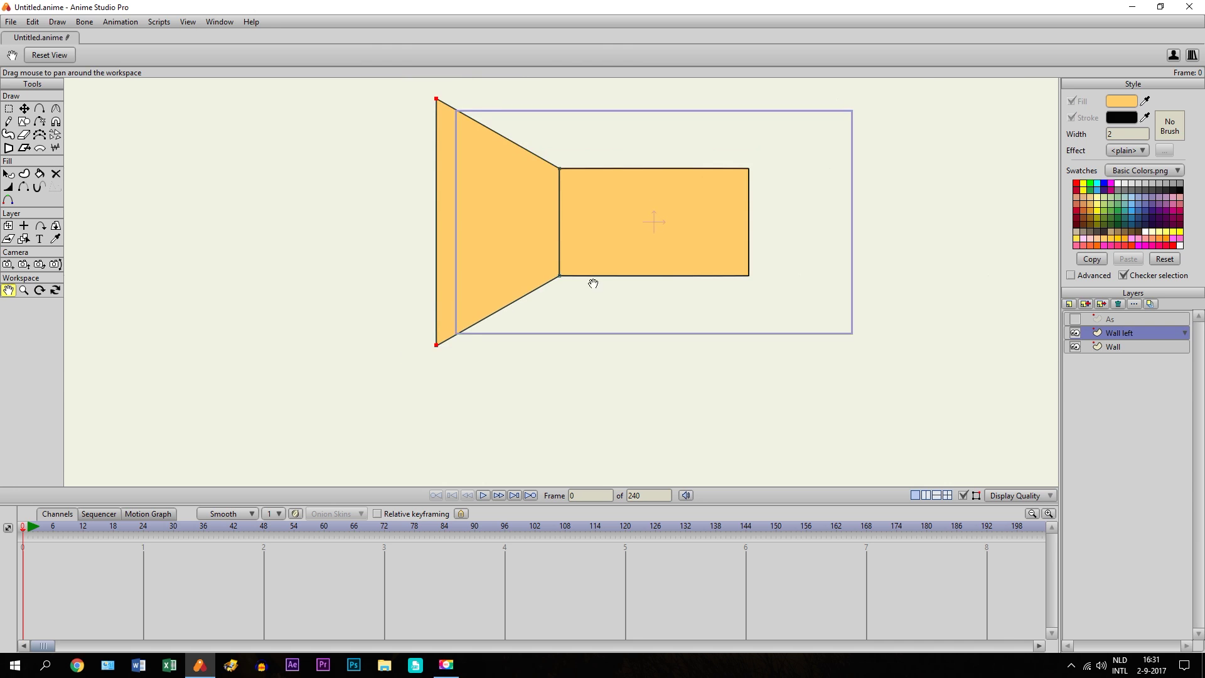
pyautogui.moveTo(584, 295); pyautogui.dragTo(511, 301)
pyautogui.scroll(2, 498, 289)
pyautogui.moveTo(827, 304); pyautogui.dragTo(843, 321)
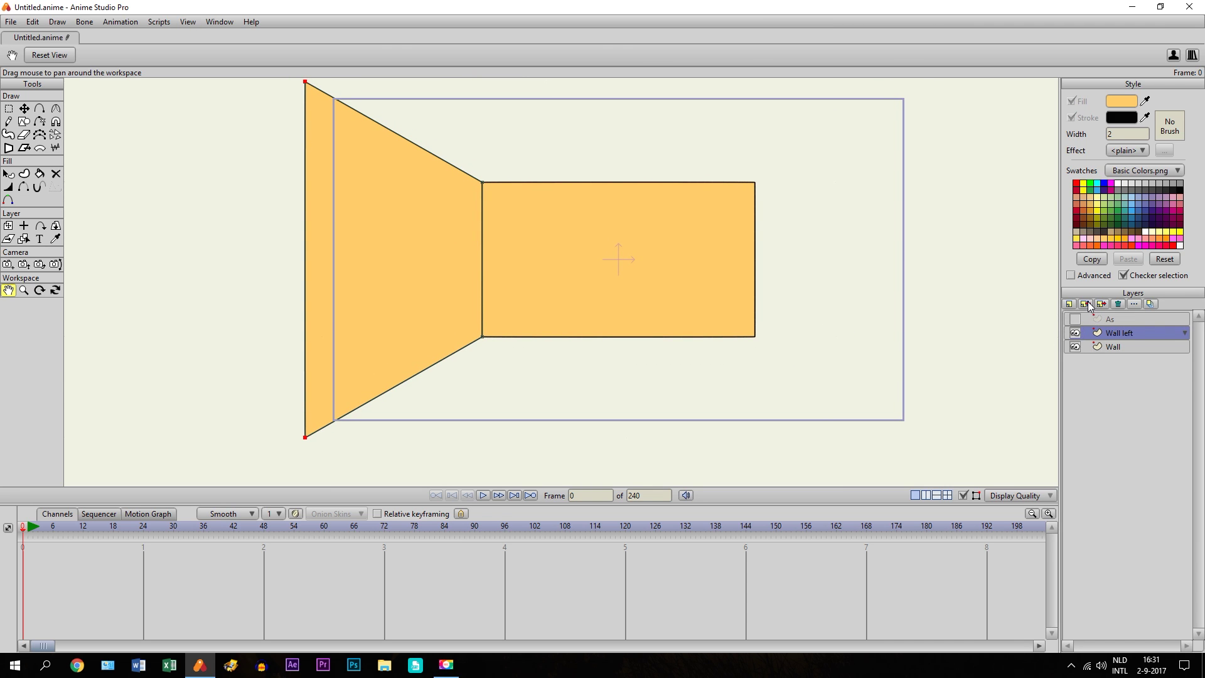
pyautogui.click(1075, 319)
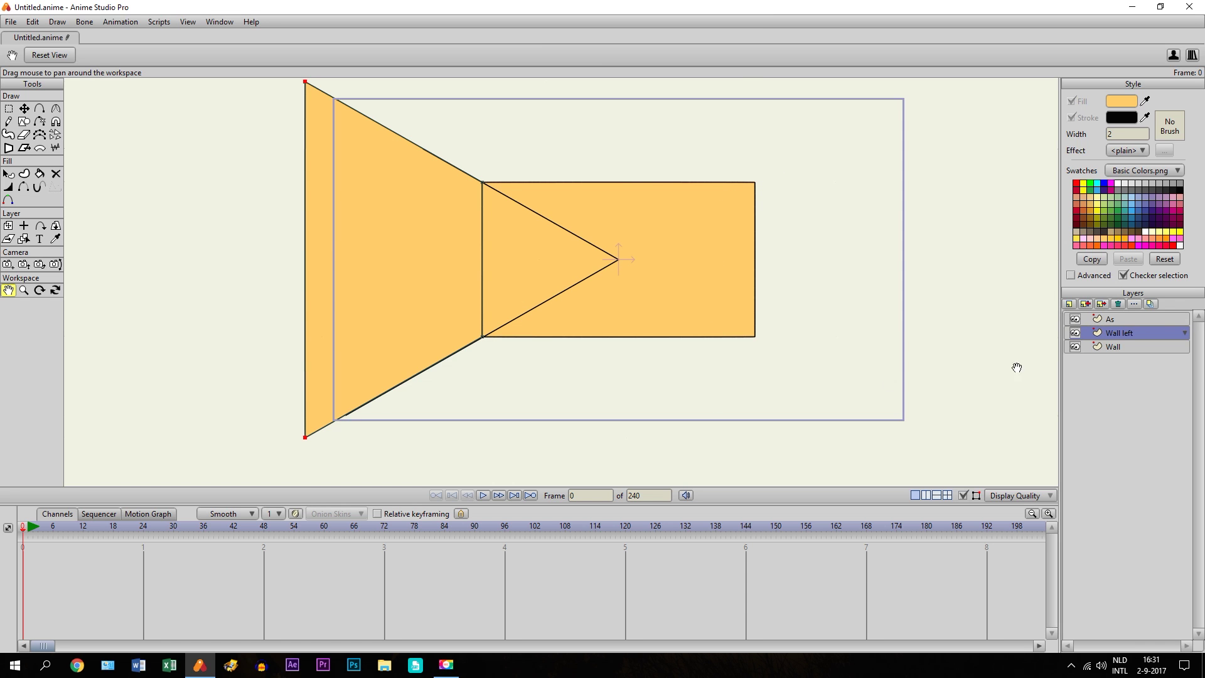
# Duplicate the Wall left layer and name the copy "Wall right"
pyautogui.click(1089, 303)
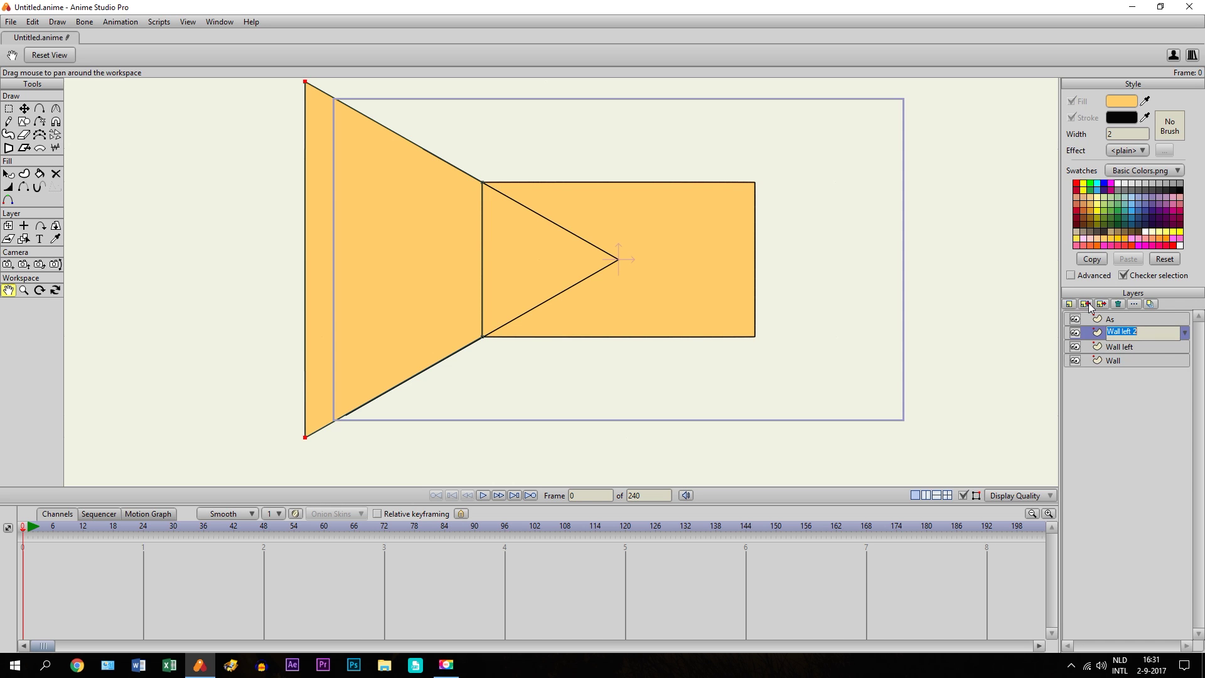
pyautogui.press('Right')
pyautogui.write('right')
pyautogui.press('Return')
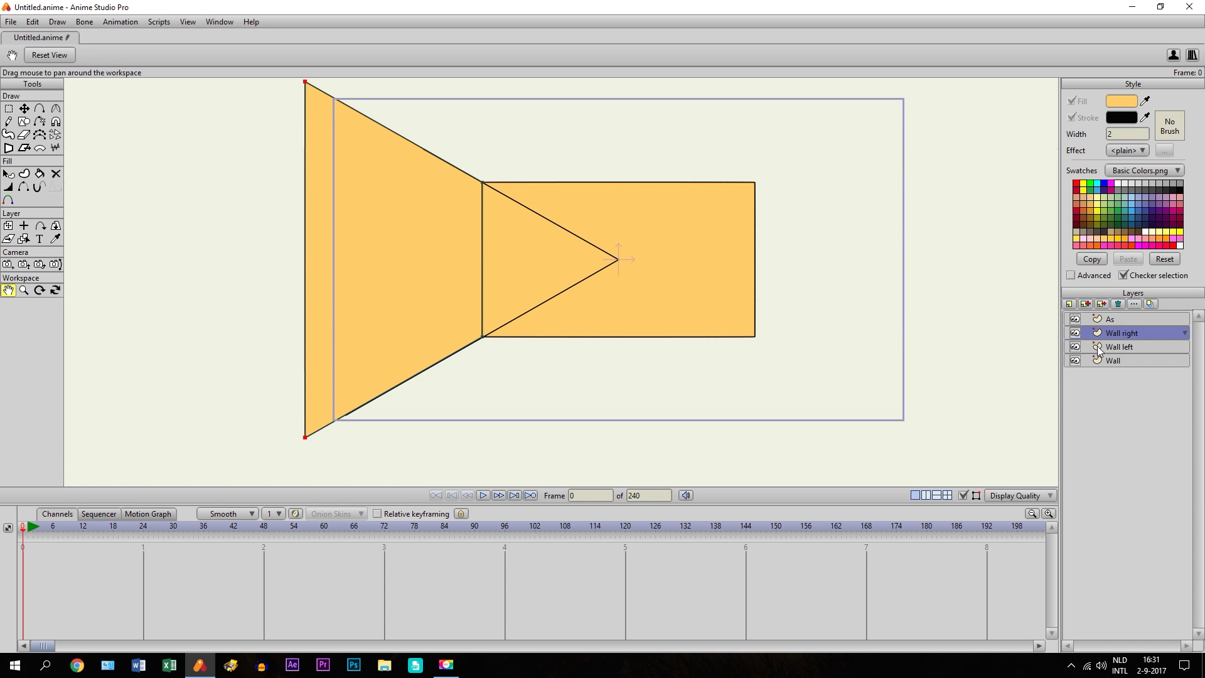
# Flip the Wall right shape horizontally and move it to about X 1.39, against the back wall's right edge
pyautogui.click(8, 227)
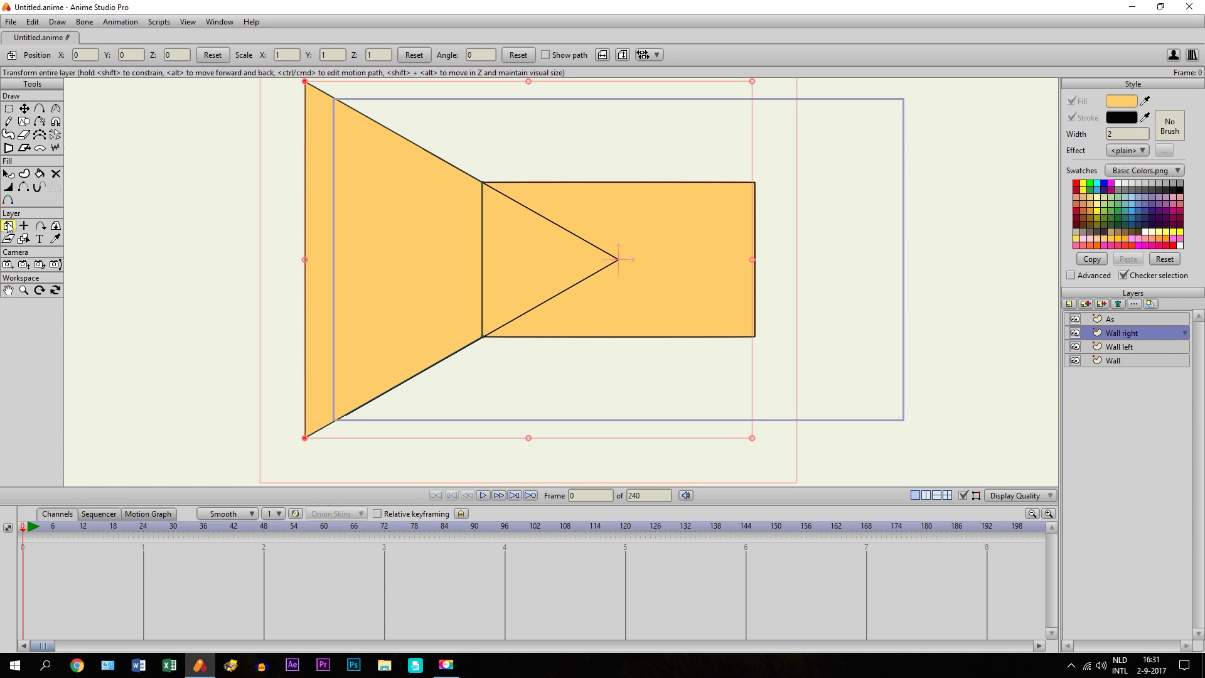
pyautogui.click(23, 108)
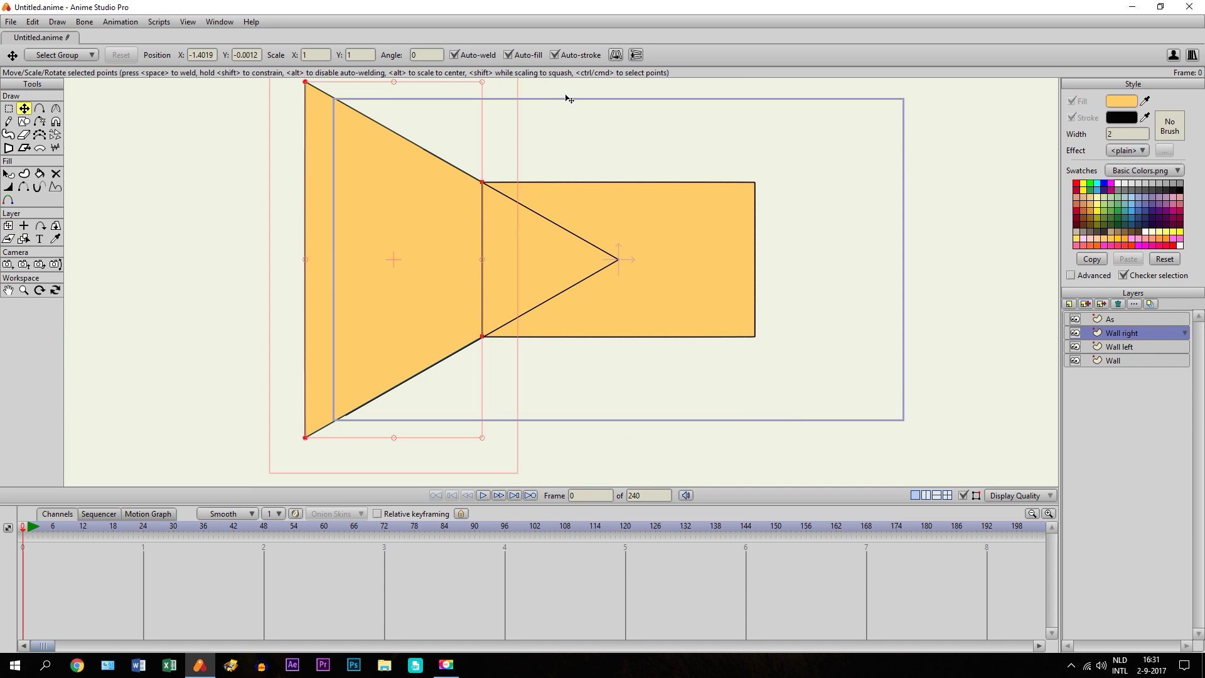
pyautogui.click(615, 56)
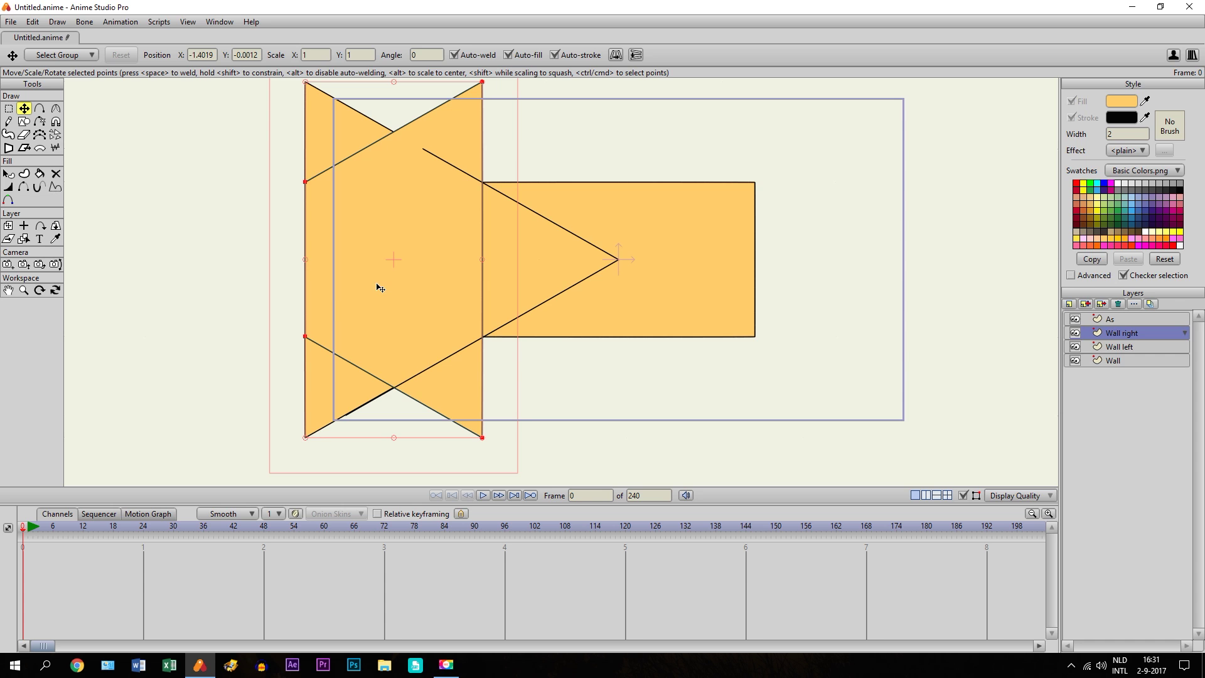
pyautogui.moveTo(381, 291); pyautogui.dragTo(831, 327)
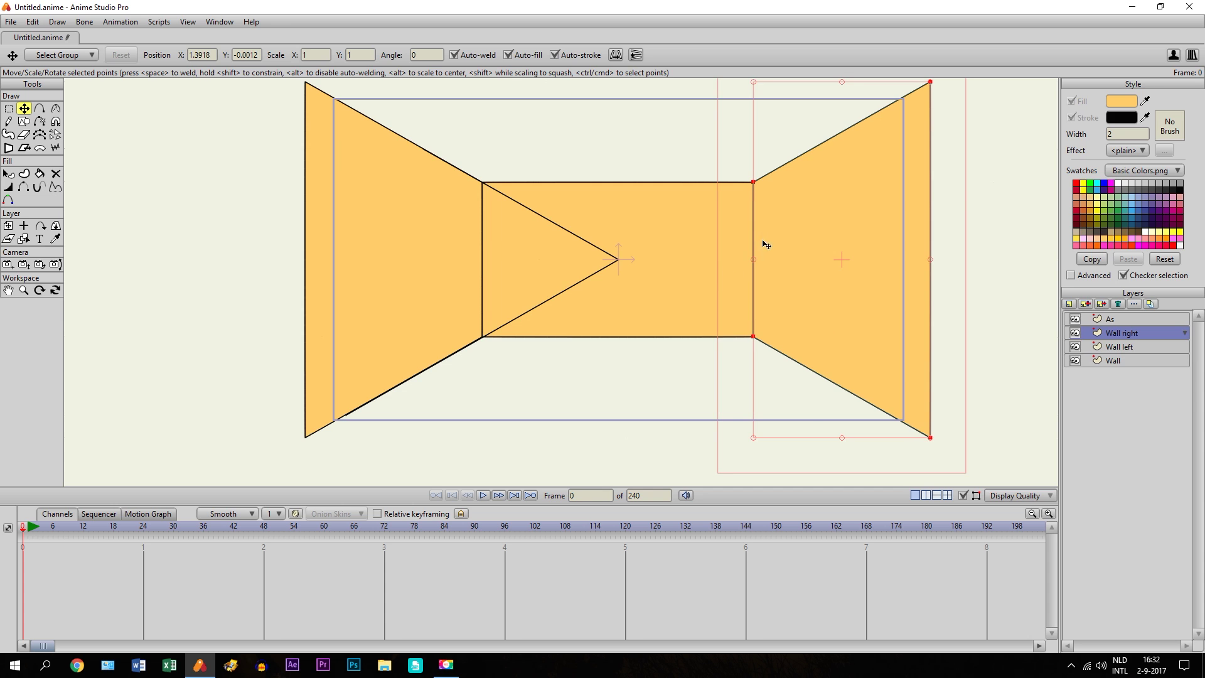
# Examine how the right wall's upper and lower inner corners meet the back wall
pyautogui.click(5, 290)
pyautogui.scroll(5, 602, 377)
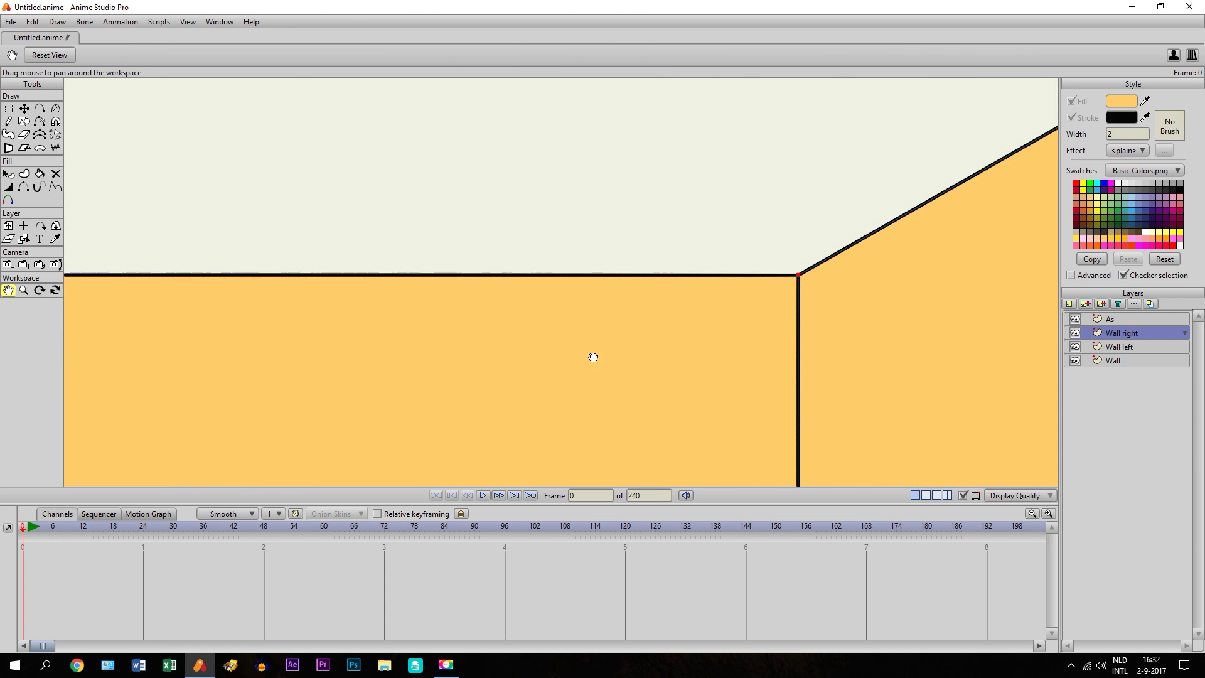
pyautogui.scroll(3, 547, 291)
pyautogui.moveTo(702, 282); pyautogui.dragTo(557, 277)
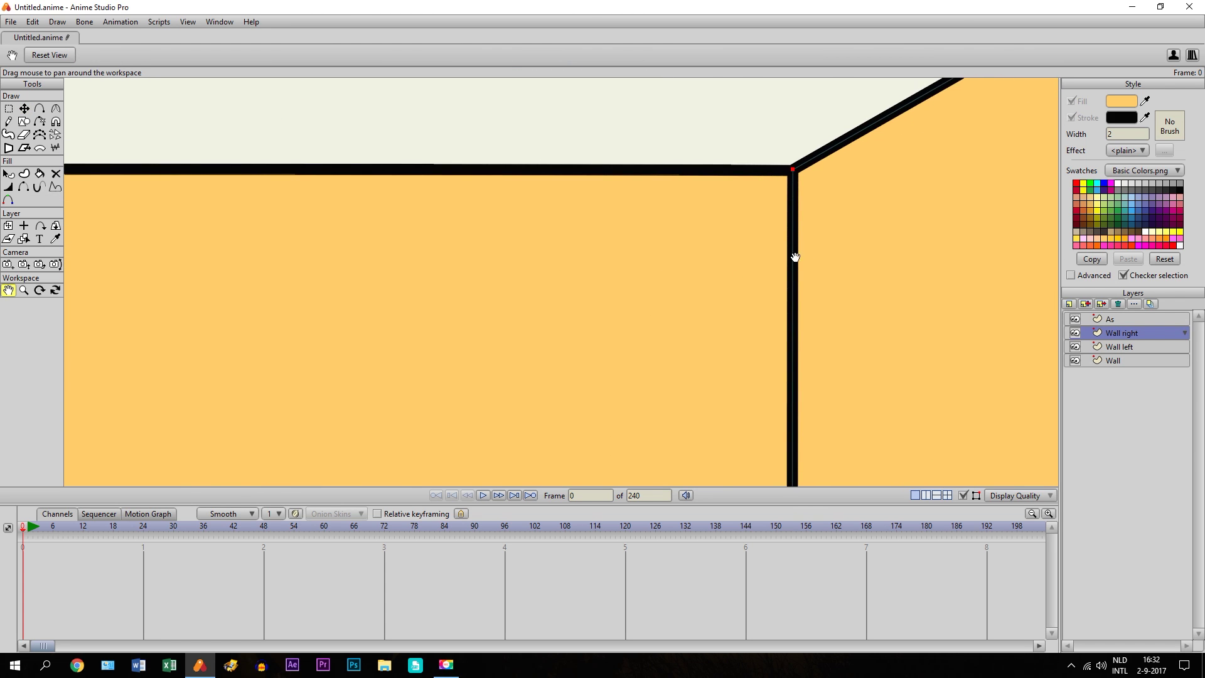
pyautogui.scroll(2, 638, 336)
pyautogui.scroll(-8, 638, 336)
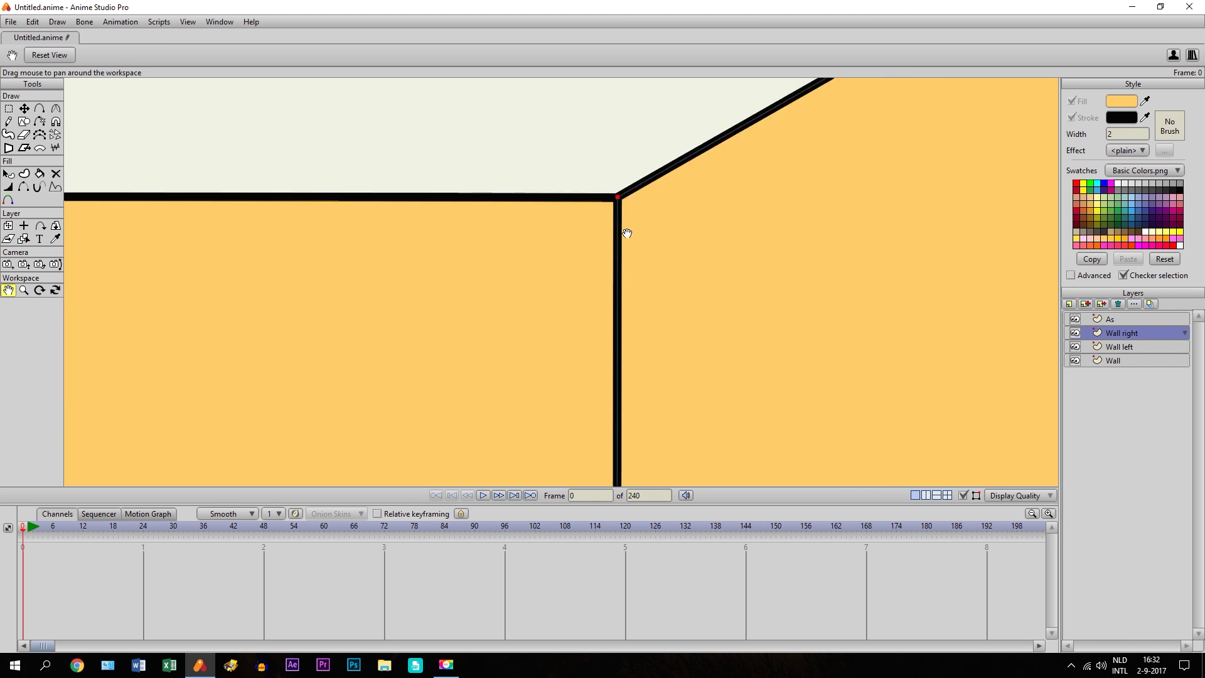
pyautogui.scroll(-6, 619, 219)
pyautogui.scroll(12, 568, 333)
pyautogui.moveTo(570, 398); pyautogui.dragTo(595, 47)
pyautogui.scroll(-5, 583, 261)
pyautogui.scroll(-4, 716, 352)
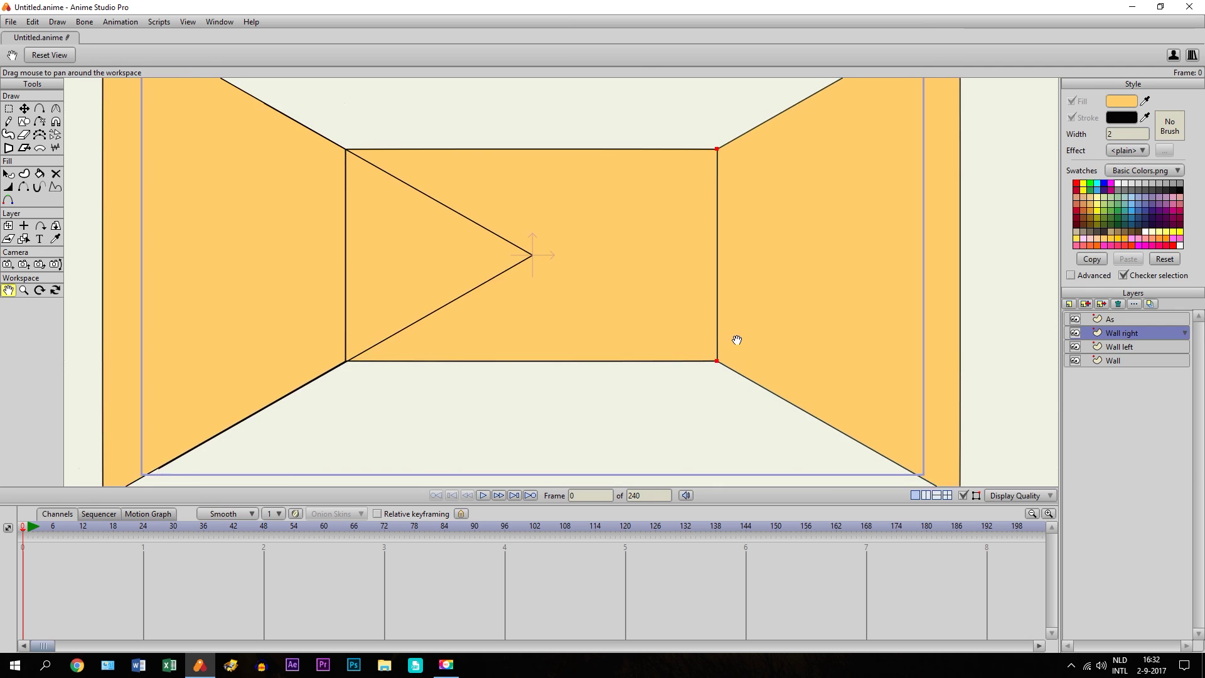
pyautogui.moveTo(744, 344); pyautogui.dragTo(746, 346)
# Hide the As guide layer and add a vector layer named "Ceilling&floor" beneath the Wall layer
pyautogui.click(1075, 319)
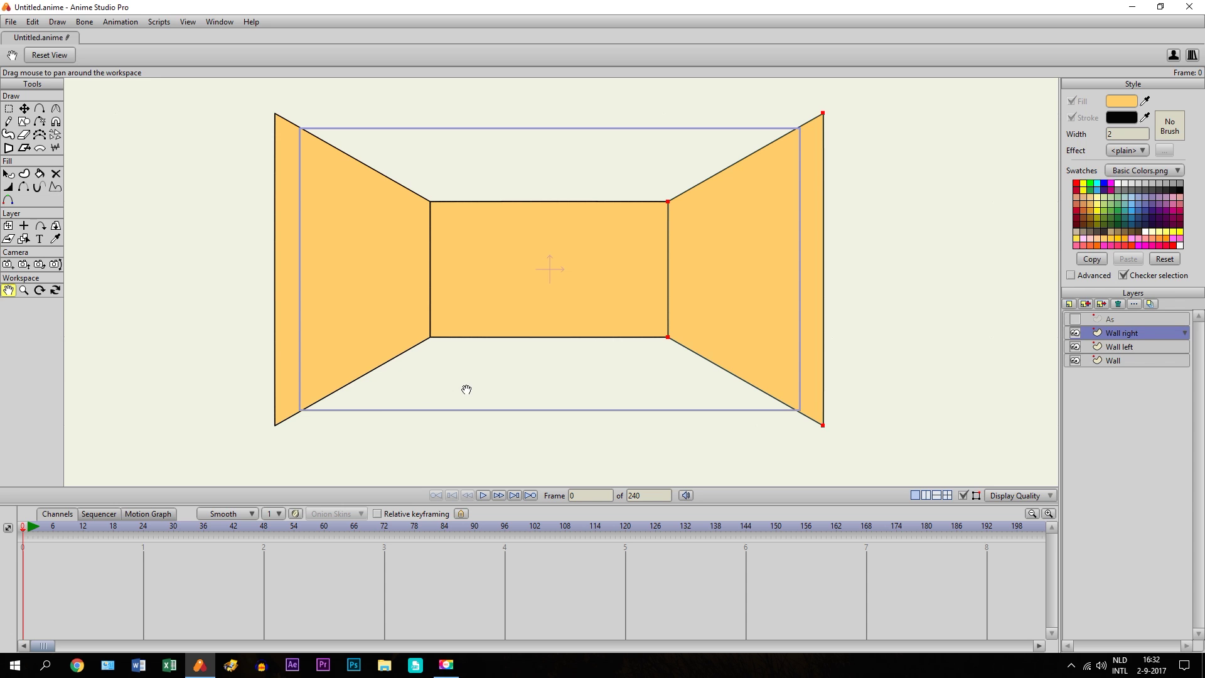
pyautogui.click(1113, 361)
pyautogui.click(1069, 304)
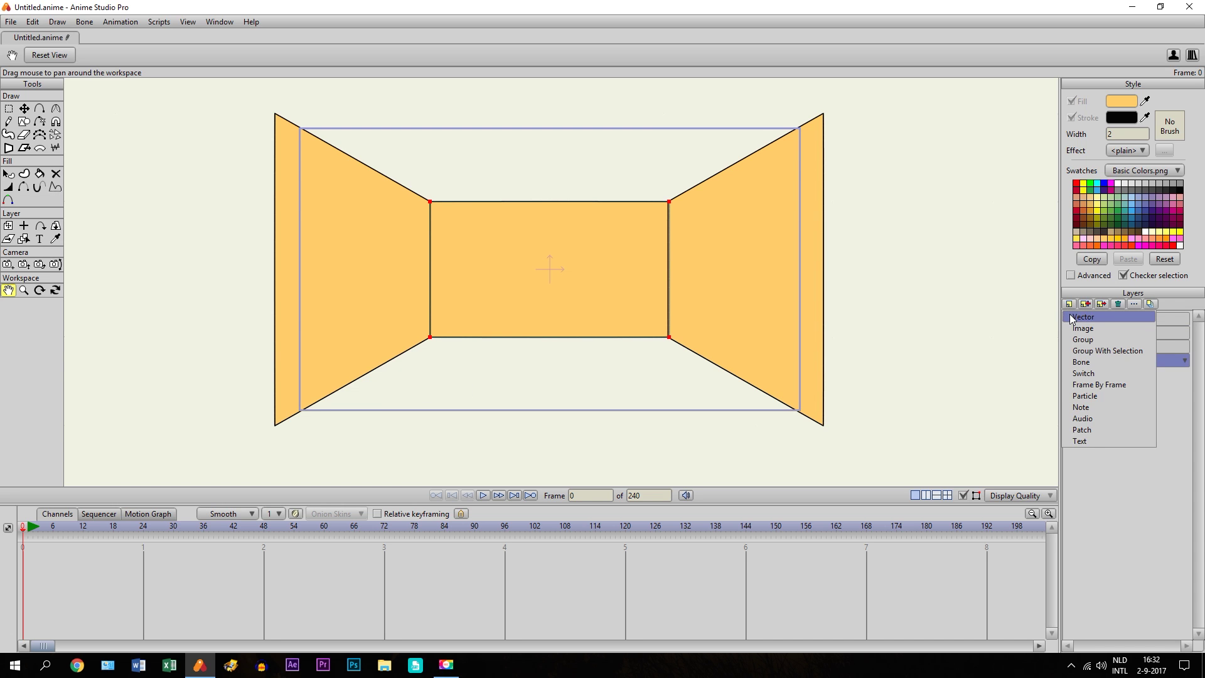
pyautogui.click(1081, 316)
pyautogui.write('C')
pyautogui.press('capslock')
pyautogui.write('ei')
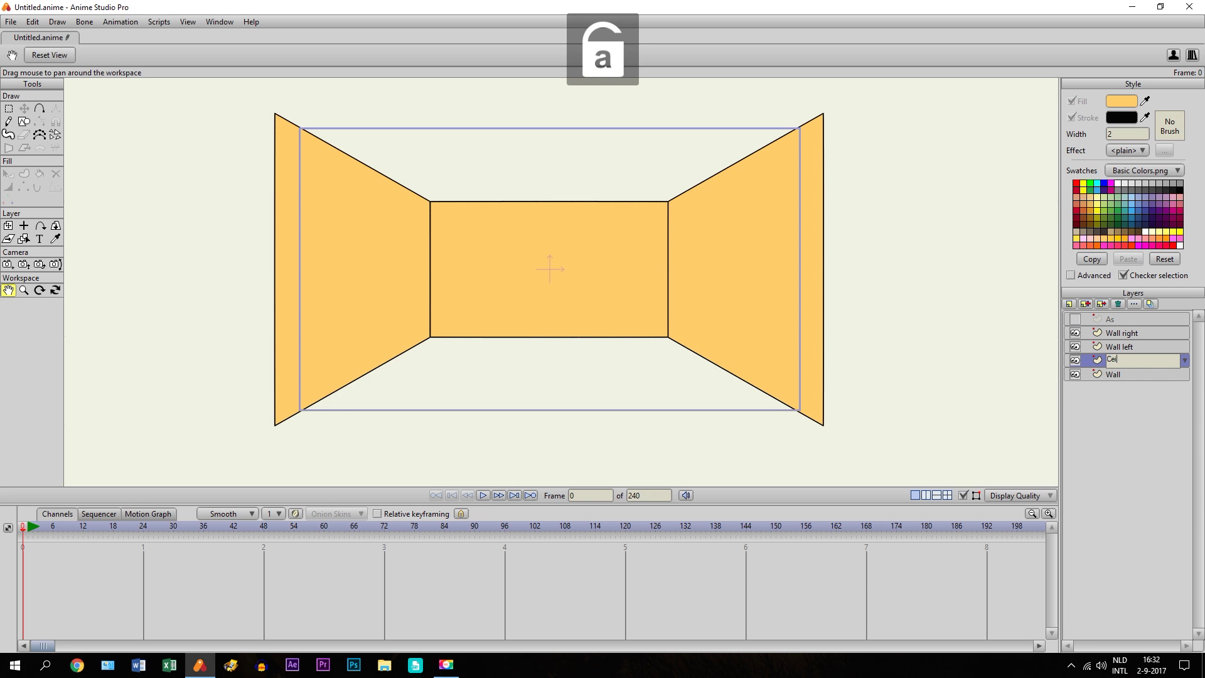
pyautogui.write('l')
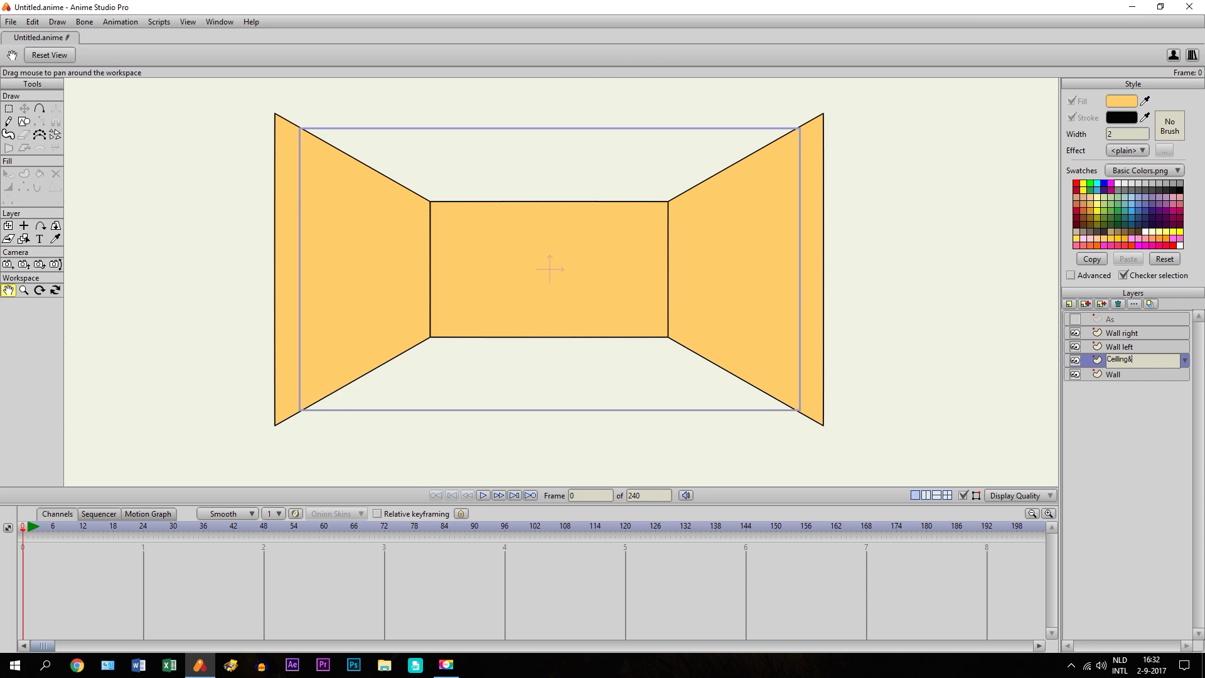
pyautogui.write('ling&floor')
pyautogui.press('Return')
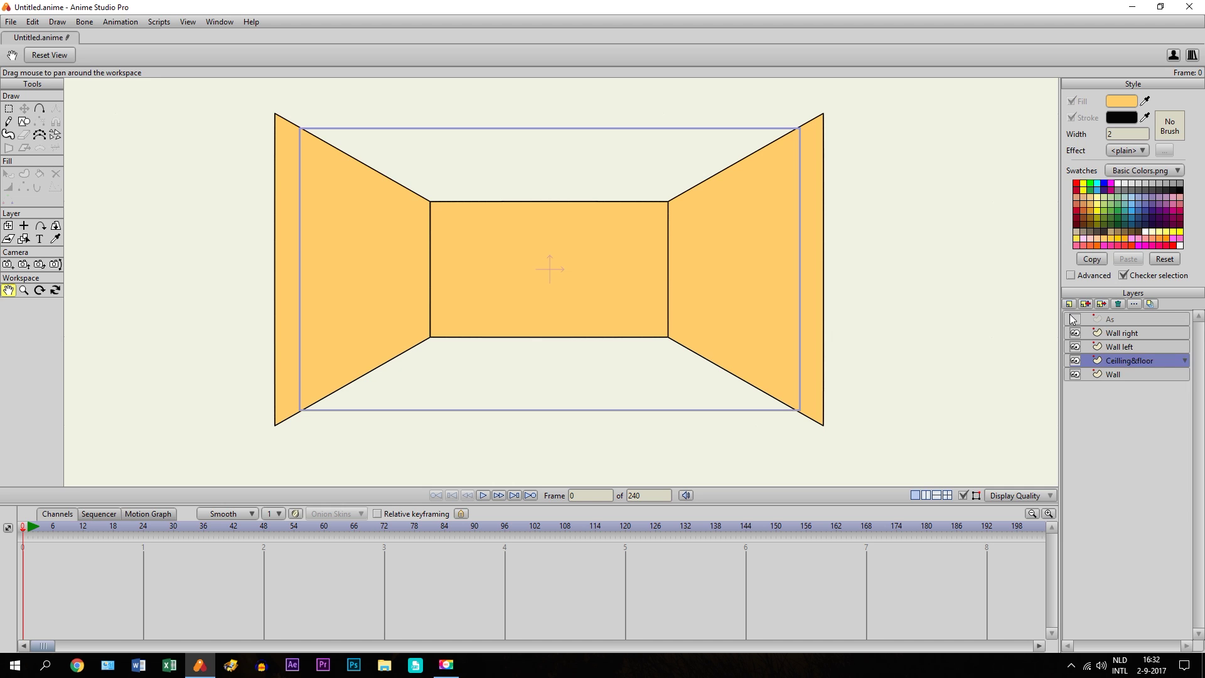
pyautogui.moveTo(1092, 361); pyautogui.dragTo(1099, 380)
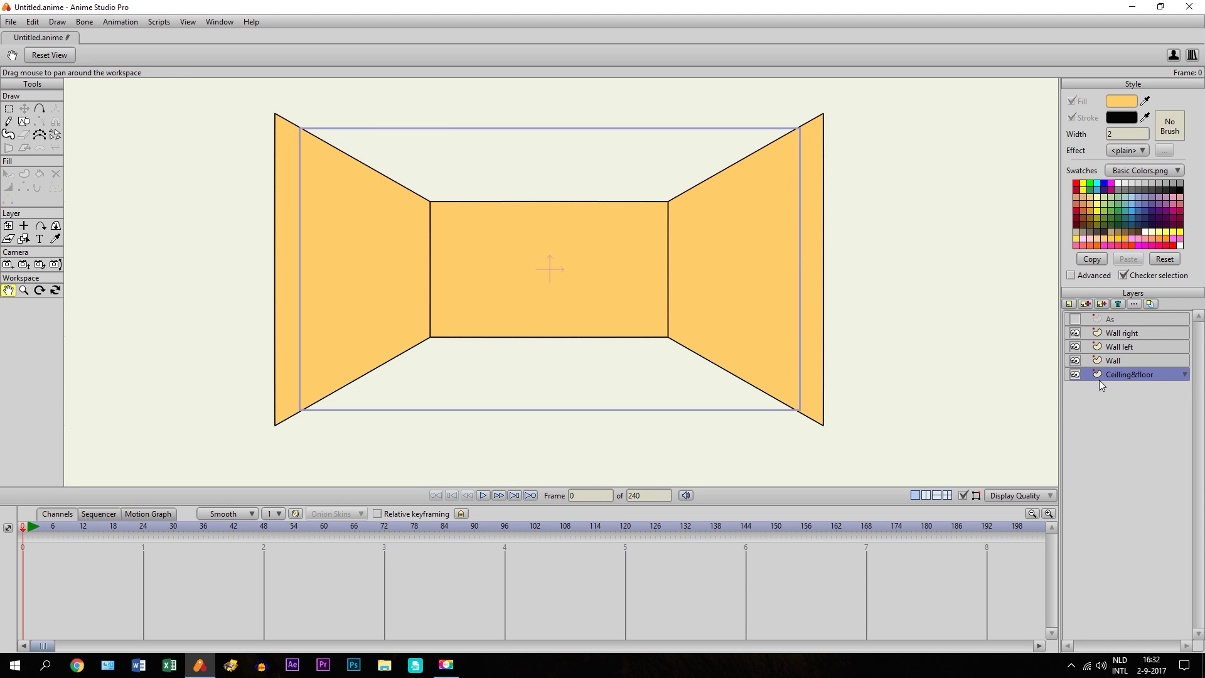
# Draw a filled rectangle on the Ceilling&floor layer behind the walls, extending slightly beyond the camera frame's upper and lower edges
pyautogui.click(23, 123)
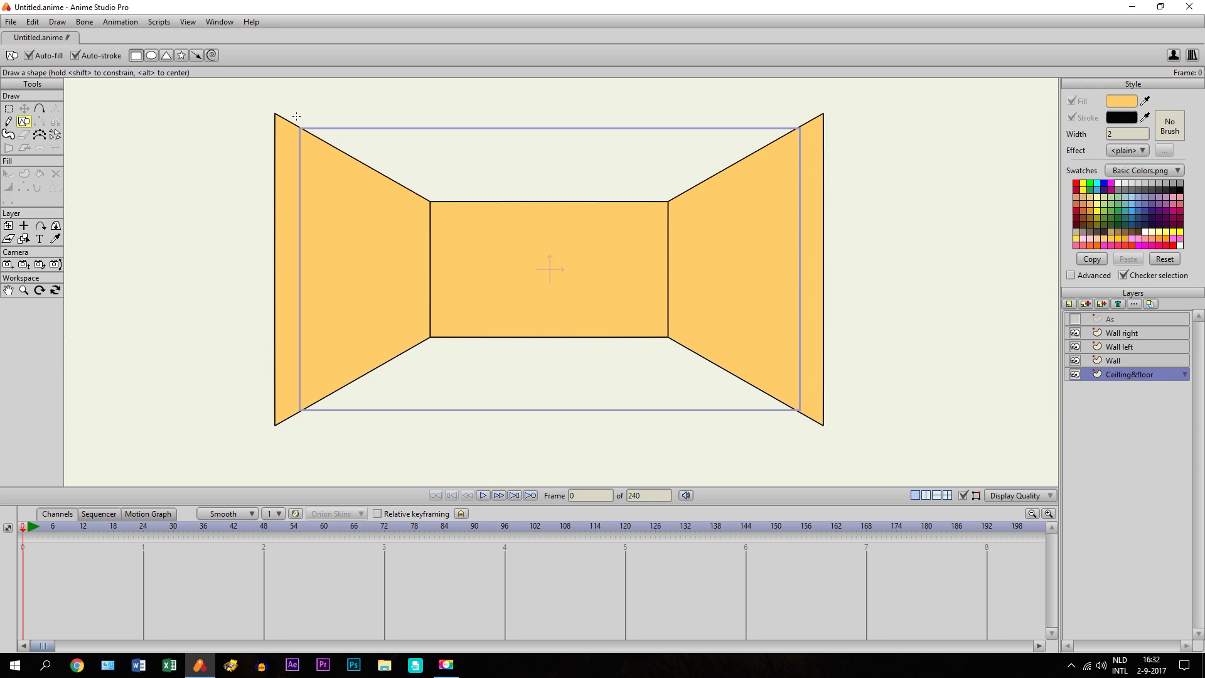
pyautogui.moveTo(295, 116)
pyautogui.mouseDown()
pyautogui.moveTo(368, 183)
pyautogui.moveTo(810, 424)
pyautogui.mouseUp()
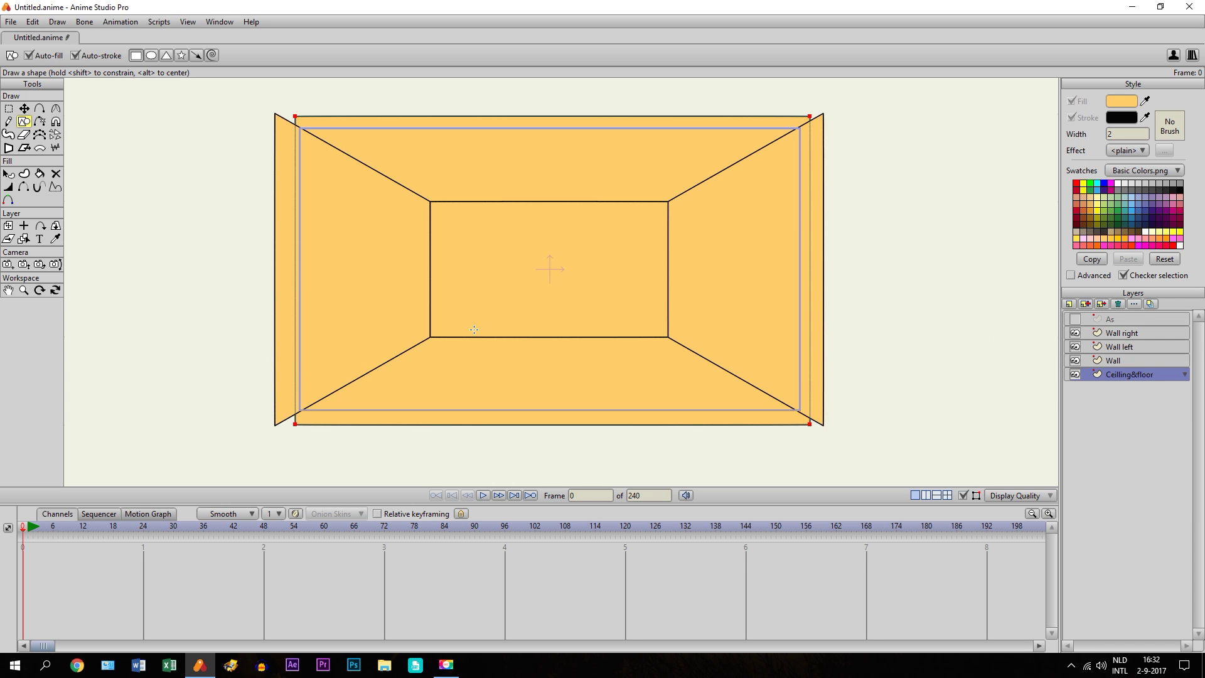
pyautogui.click(8, 290)
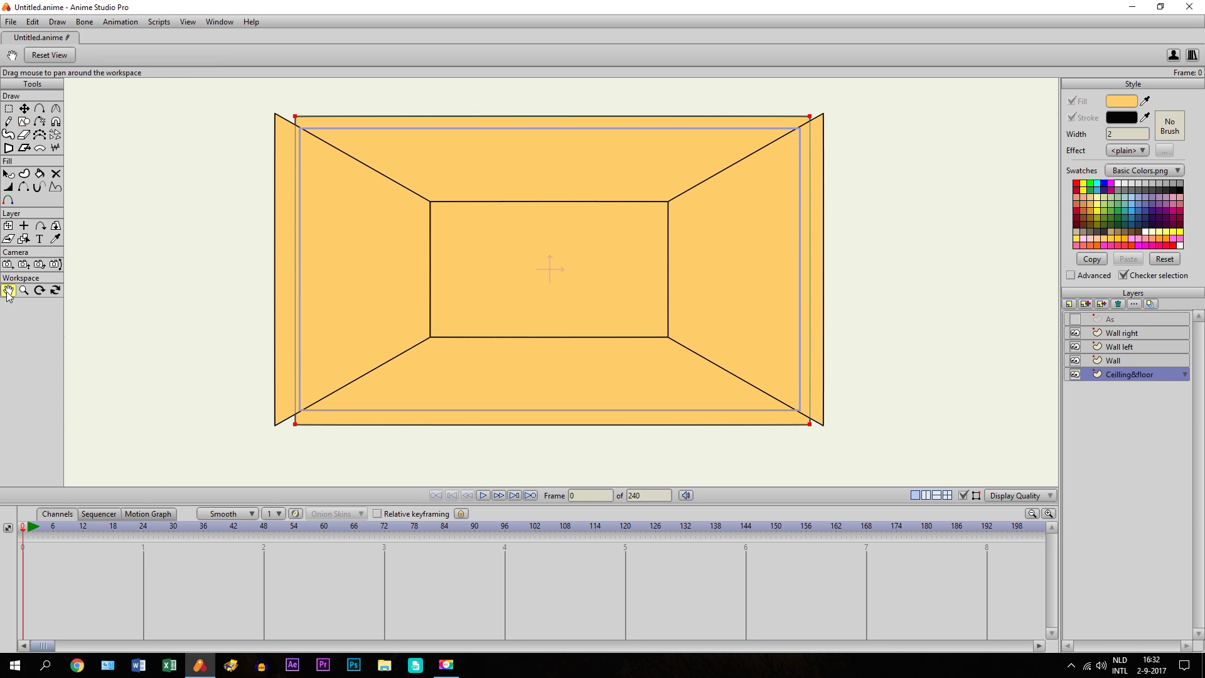
pyautogui.scroll(1, 423, 334)
pyautogui.scroll(1, 423, 334)
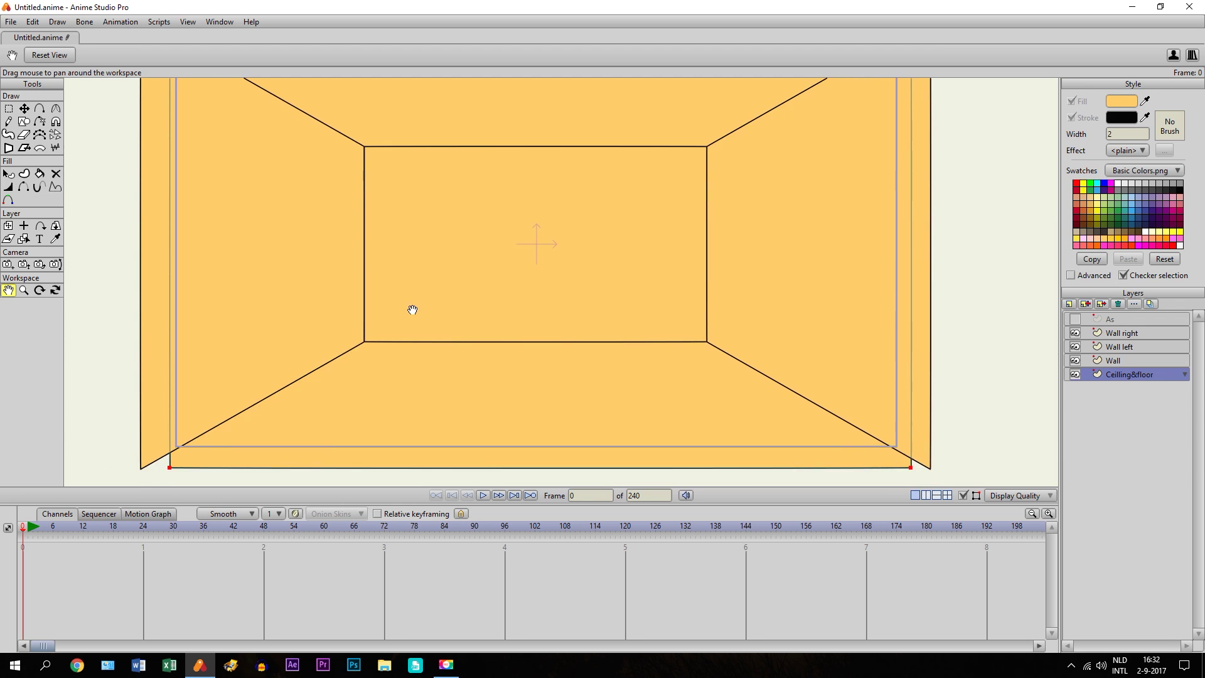
pyautogui.scroll(-2, 414, 312)
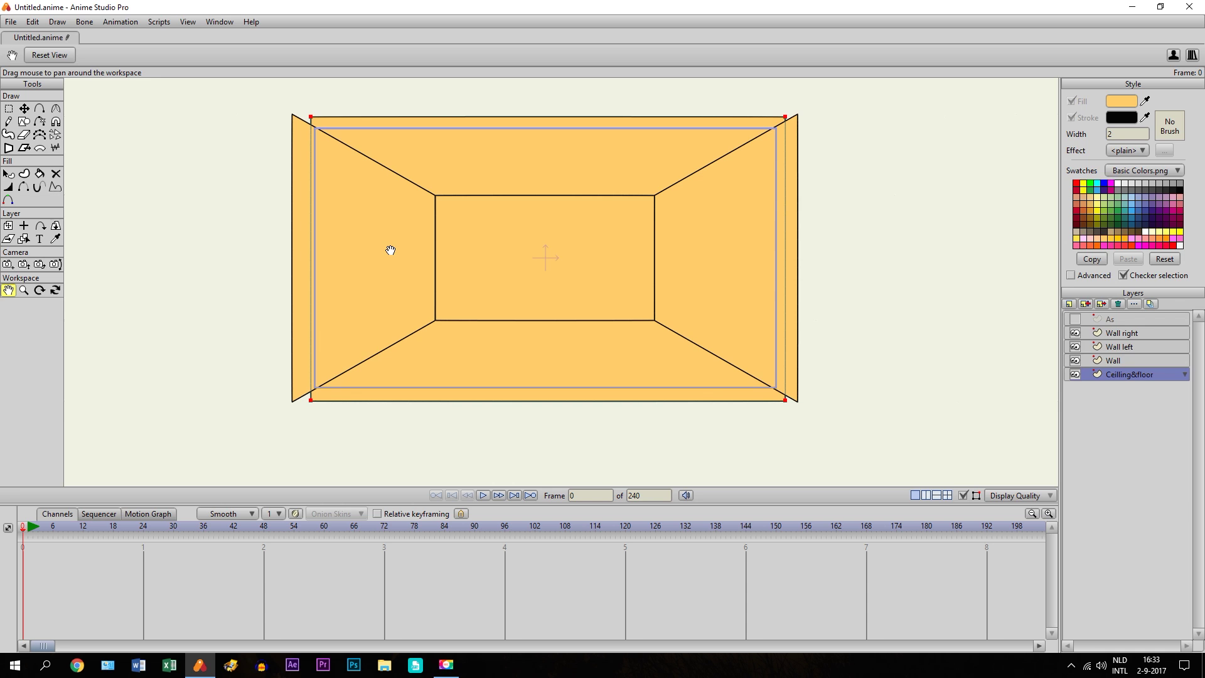
pyautogui.scroll(1, 391, 251)
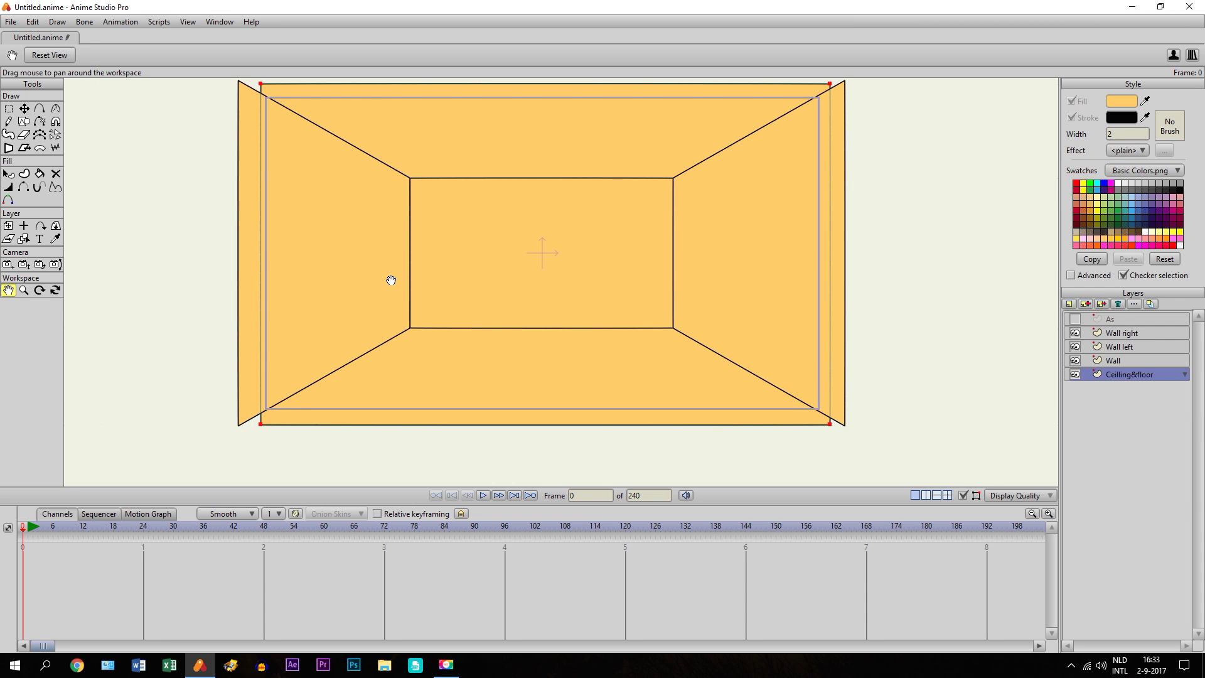
# Show the As guide layer and swing both guide lines' outer ends onto the front floor, the left end at about X -0.76, Y -1.03
pyautogui.click(1076, 319)
pyautogui.click(1098, 323)
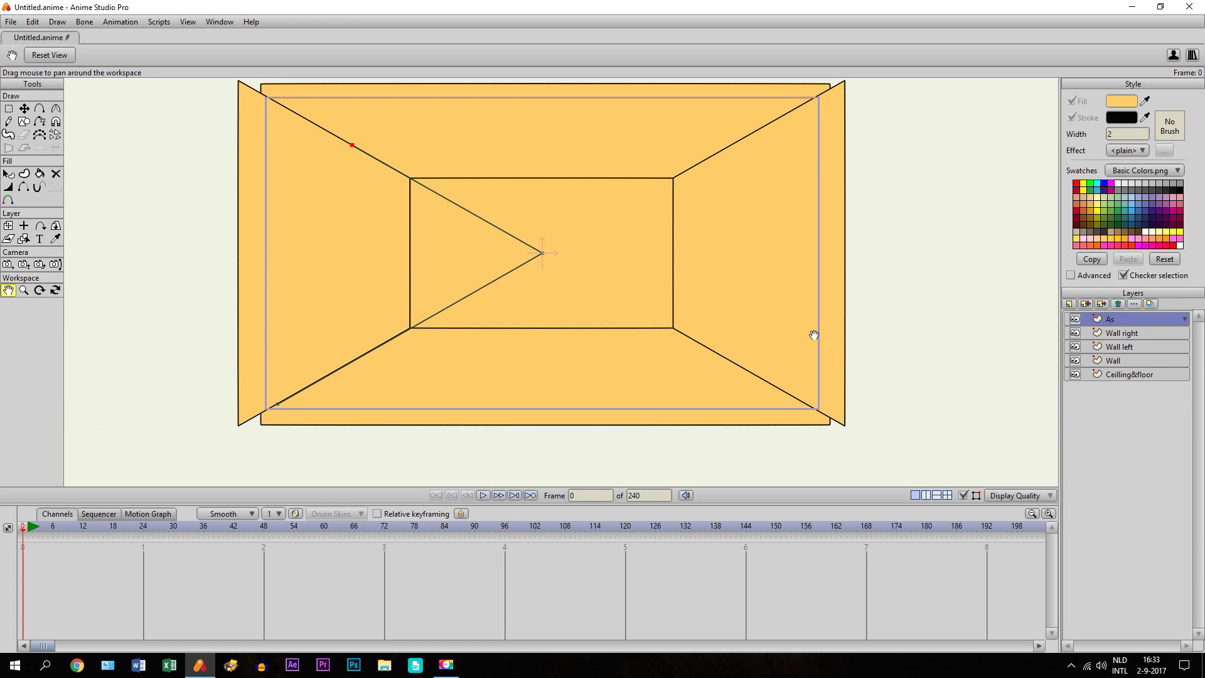
pyautogui.click(25, 110)
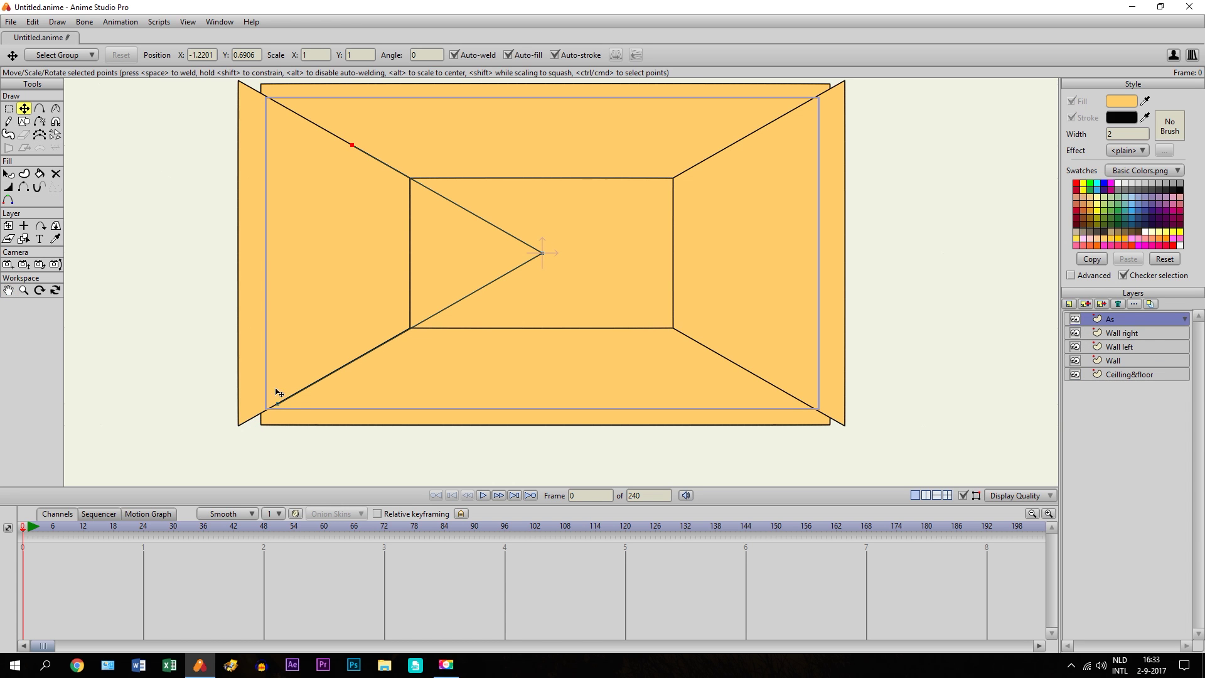
pyautogui.moveTo(280, 405); pyautogui.dragTo(662, 413)
pyautogui.moveTo(353, 147); pyautogui.dragTo(442, 422)
pyautogui.click(661, 414)
pyautogui.moveTo(663, 419); pyautogui.dragTo(669, 414)
pyautogui.click(435, 416)
pyautogui.moveTo(465, 425); pyautogui.dragTo(445, 429)
# Add a vector layer named "Carpet" directly above the Wall right layer
pyautogui.click(1111, 334)
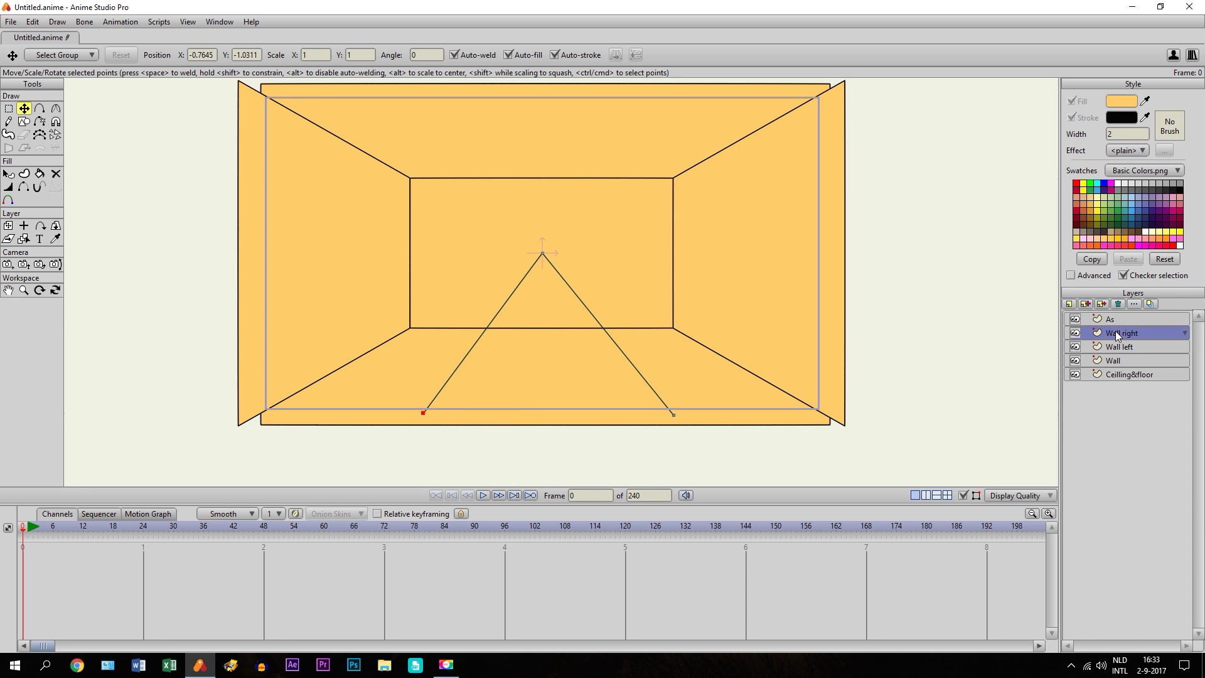
pyautogui.click(1069, 305)
pyautogui.click(1074, 319)
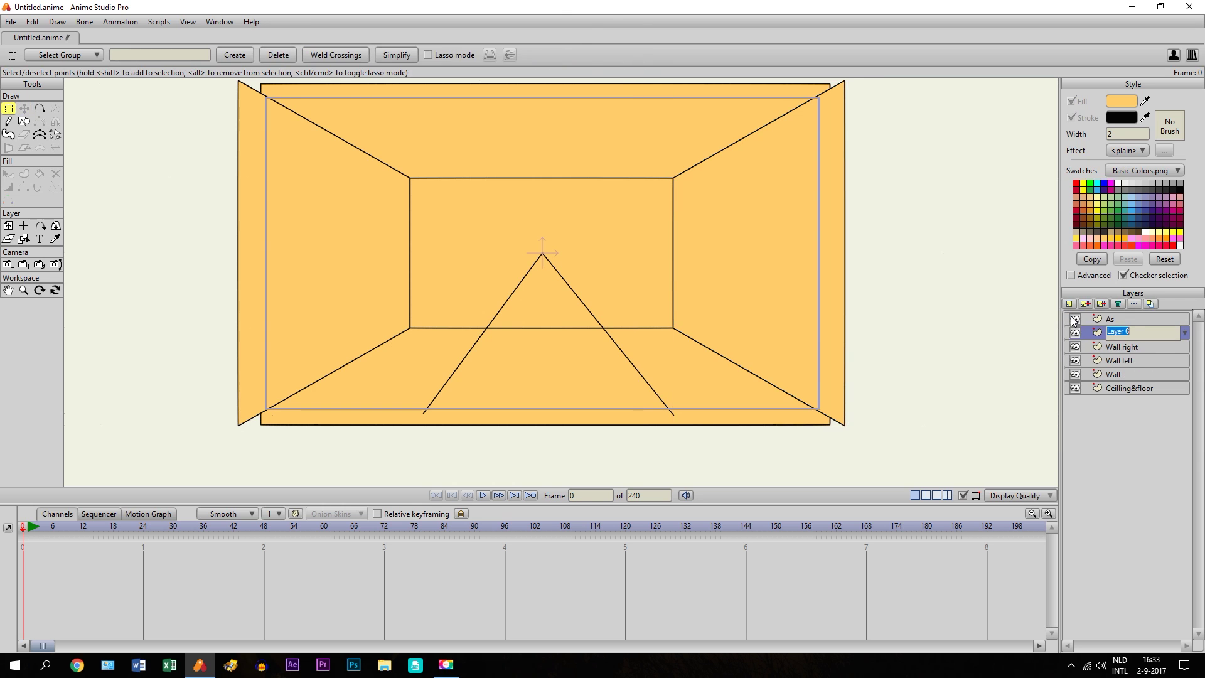
pyautogui.write('Carpe')
pyautogui.press('Return')
# Draw a crimson rectangle on the floor in the Carpet layer, with its two lower corners on the guide lines
pyautogui.click(8, 290)
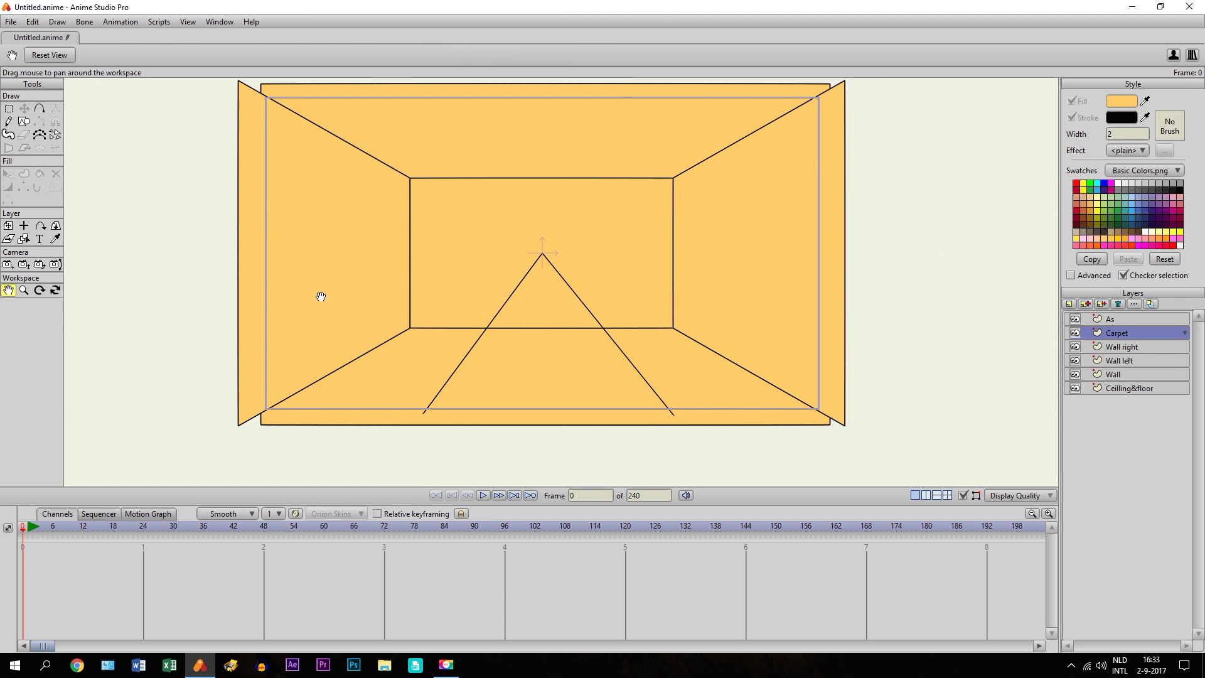
pyautogui.scroll(5, 589, 282)
pyautogui.moveTo(589, 282); pyautogui.dragTo(624, 157)
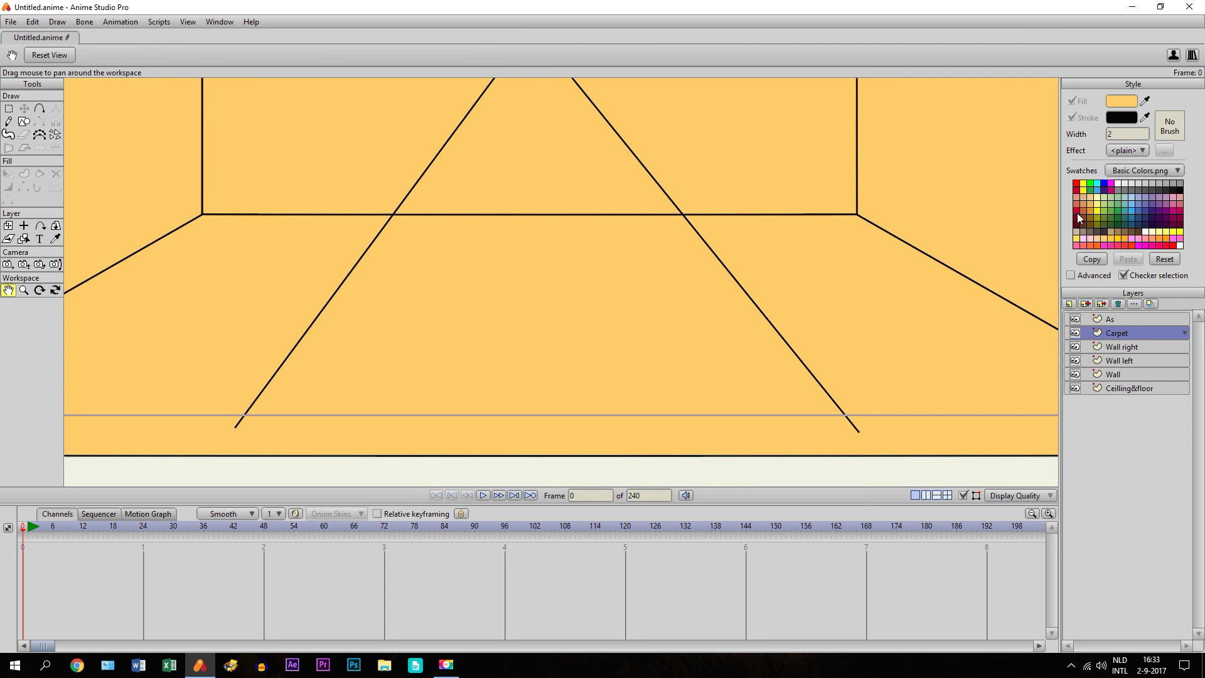
pyautogui.click(1077, 191)
pyautogui.click(24, 122)
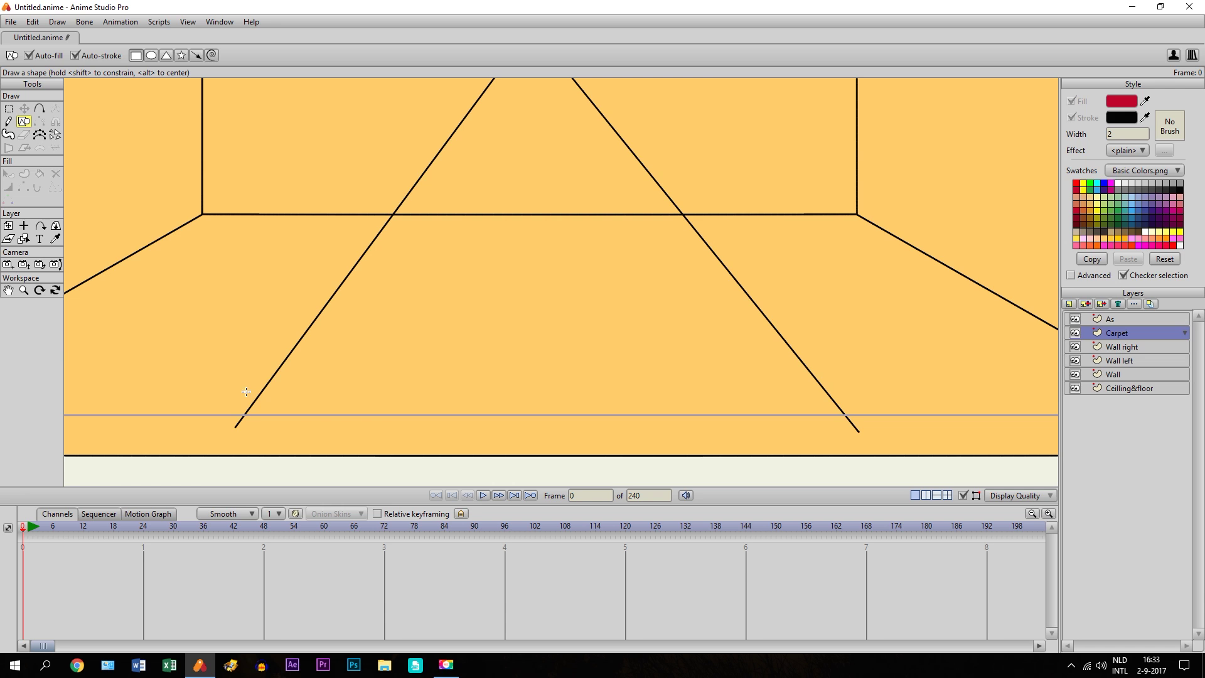
pyautogui.moveTo(262, 398)
pyautogui.mouseDown()
pyautogui.moveTo(703, 309)
pyautogui.moveTo(832, 265)
pyautogui.moveTo(833, 234)
pyautogui.mouseUp()
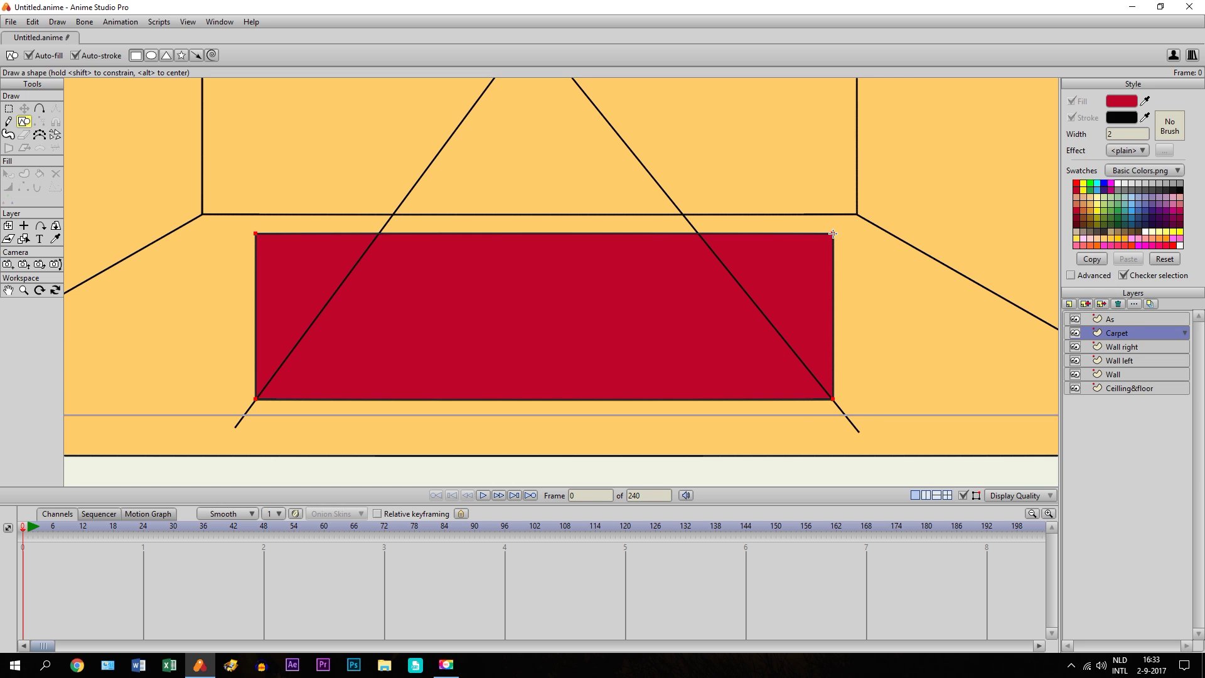
# Narrow the carpet's far edge by moving its two upper corners inward onto the guide lines
pyautogui.click(9, 110)
pyautogui.moveTo(100, 162); pyautogui.dragTo(898, 282)
pyautogui.click(24, 109)
pyautogui.moveTo(258, 236); pyautogui.dragTo(378, 244)
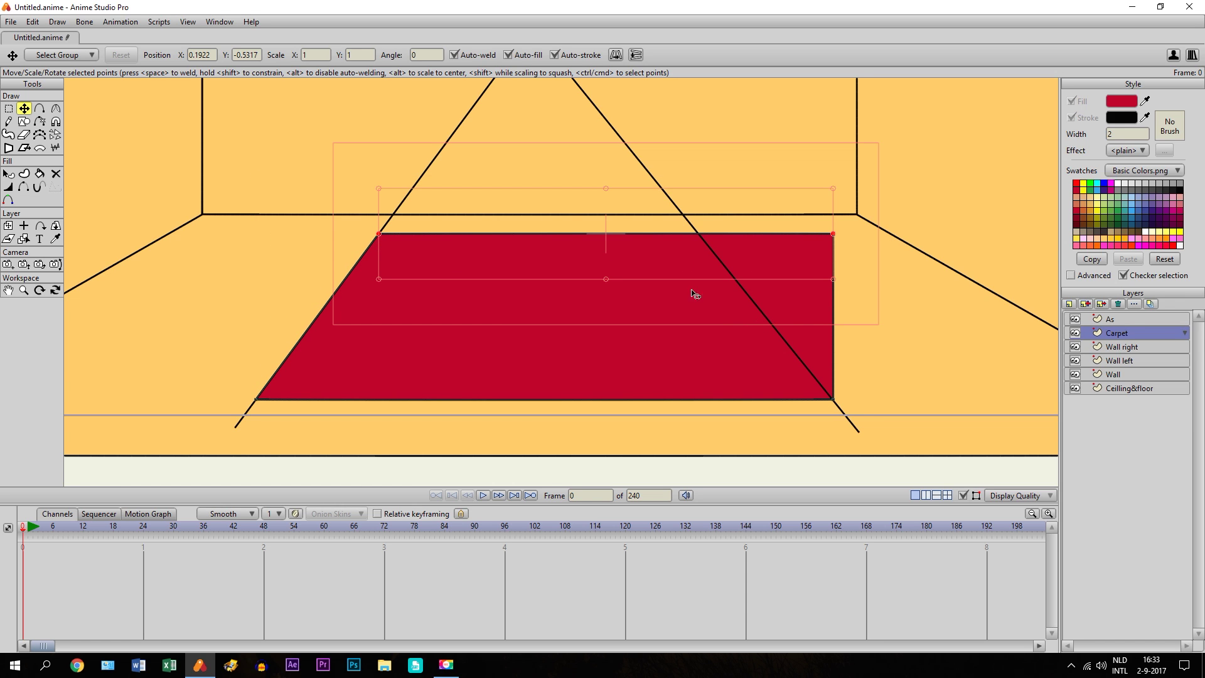
pyautogui.moveTo(835, 237); pyautogui.dragTo(702, 244)
pyautogui.scroll(-4, 702, 244)
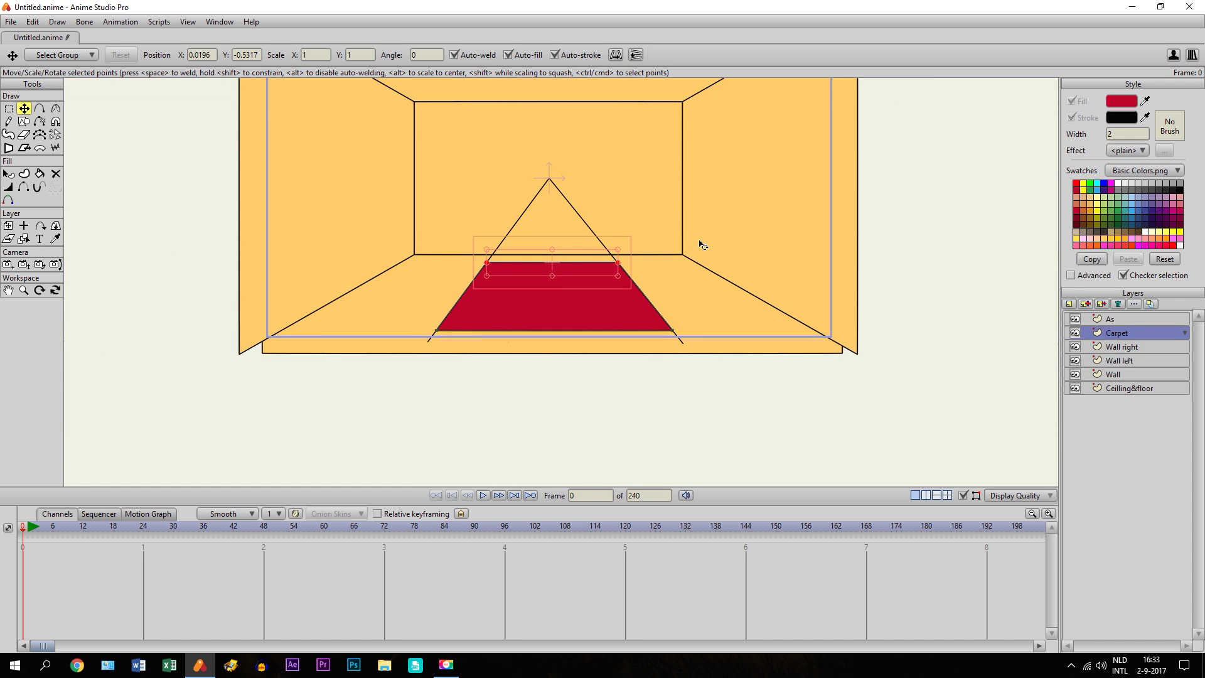
pyautogui.scroll(3, 700, 245)
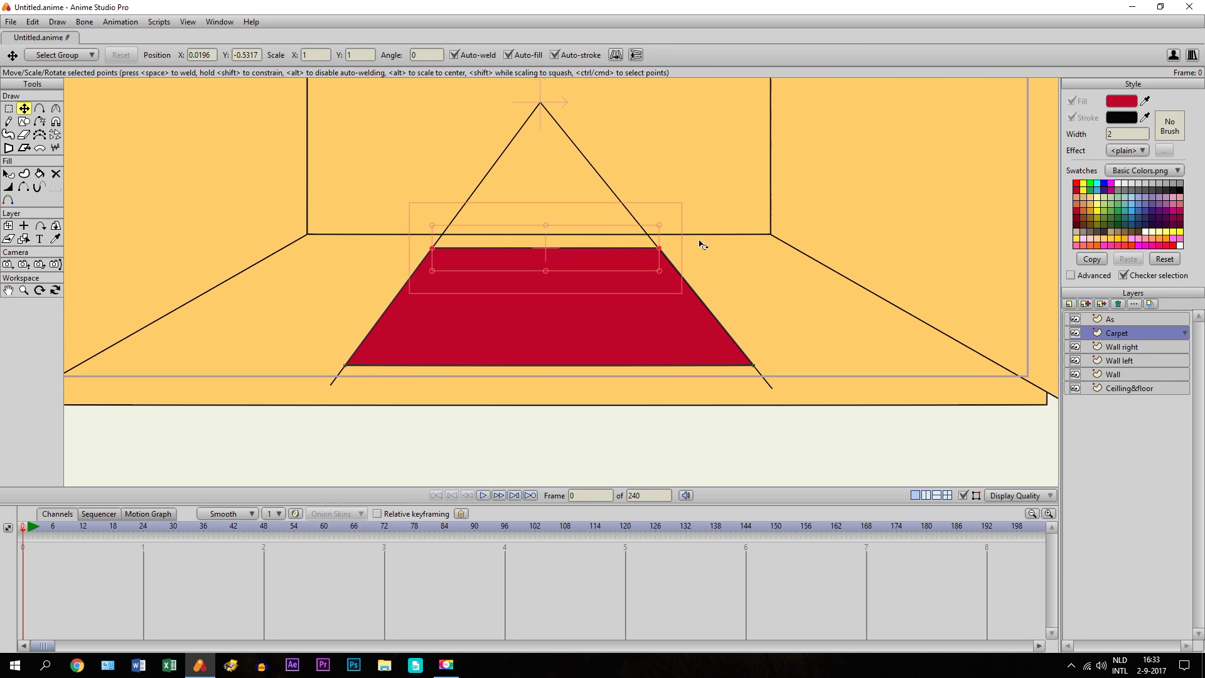
# Add a vector layer named "Table" above Carpet and draw a low, wide dark brown rectangle across the carpet's middle
pyautogui.click(1072, 304)
pyautogui.click(1083, 316)
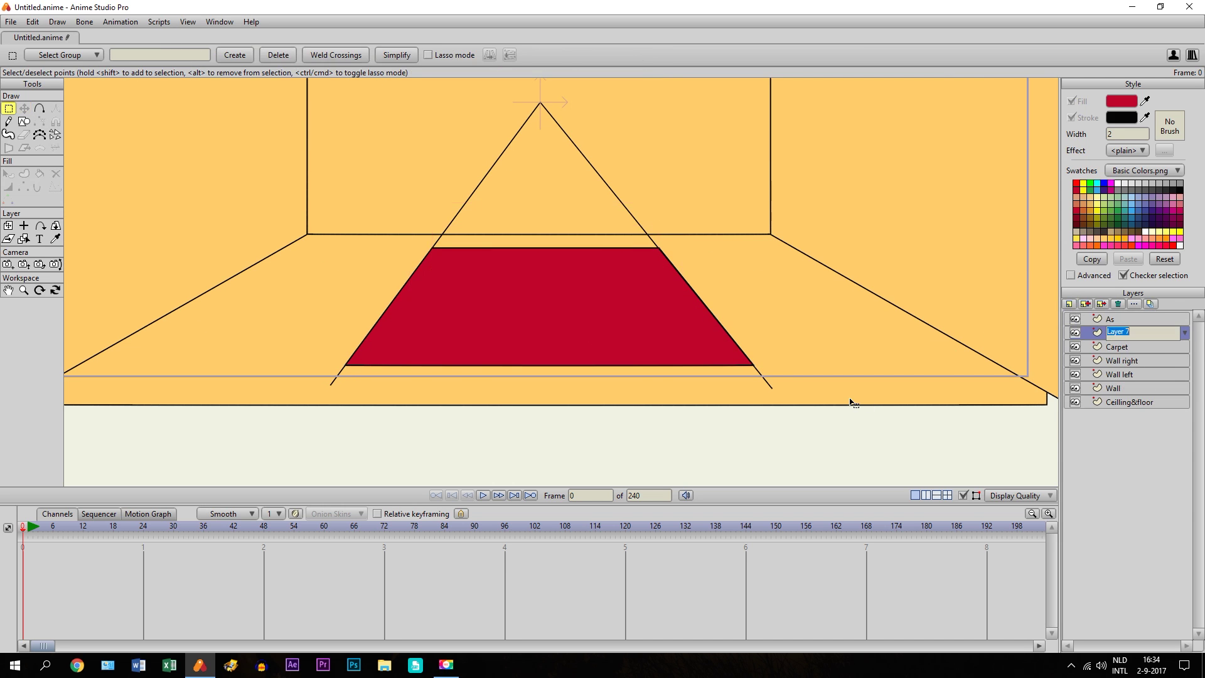
pyautogui.write('Table')
pyautogui.press('Return')
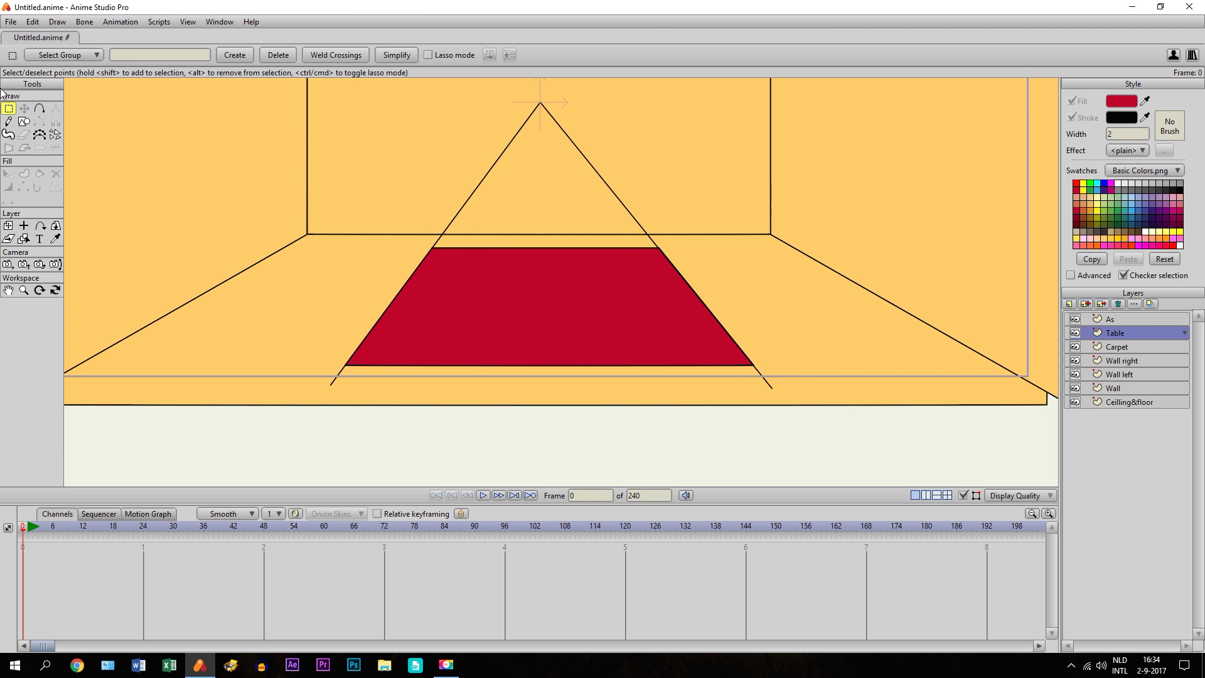
pyautogui.click(24, 121)
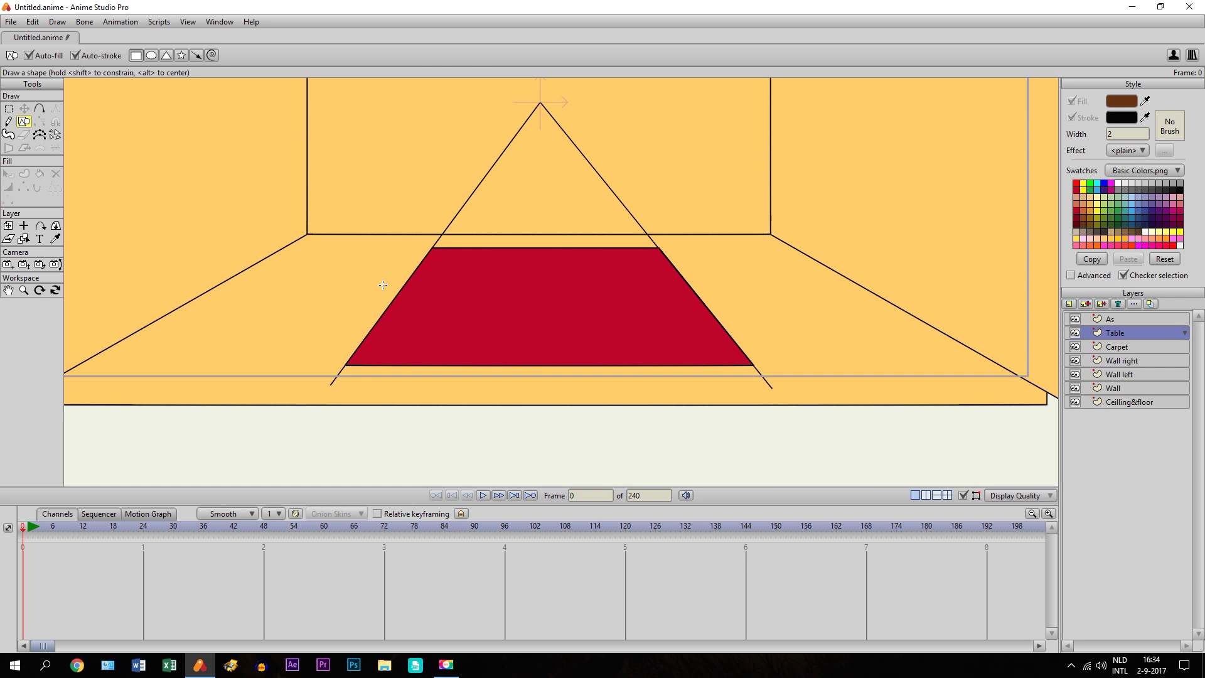
pyautogui.moveTo(389, 282)
pyautogui.mouseDown()
pyautogui.moveTo(721, 308)
pyautogui.moveTo(708, 305)
pyautogui.mouseUp()
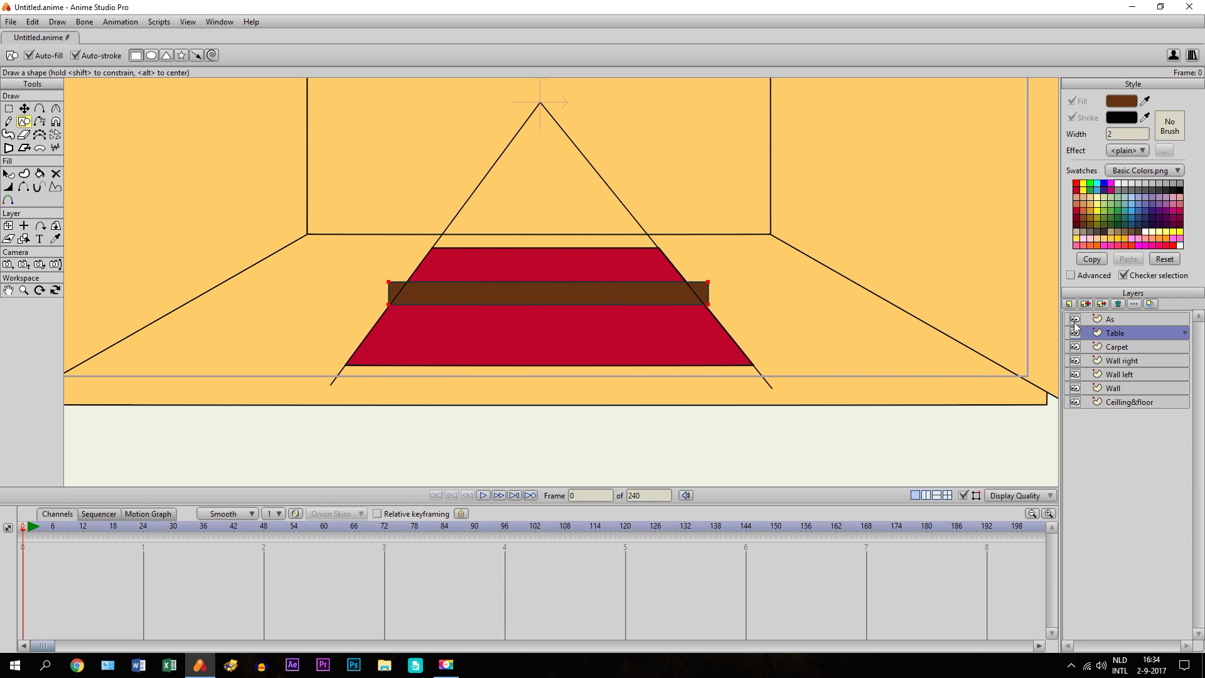
# Move the outer ends of both As guide lines to the upper corners of the brown table rectangle
pyautogui.click(1110, 320)
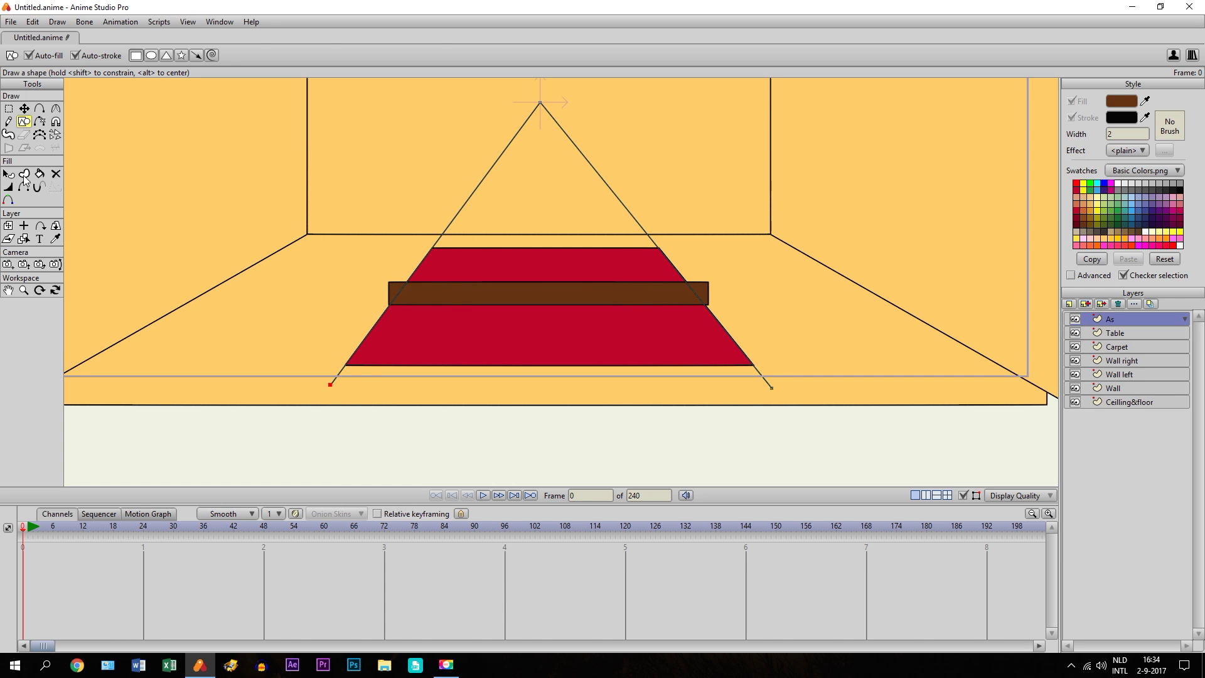
pyautogui.click(24, 109)
pyautogui.moveTo(327, 388); pyautogui.dragTo(387, 288)
pyautogui.moveTo(772, 389); pyautogui.dragTo(707, 283)
# Fine-tune the left guide line's end so it sits exactly on the table rectangle's upper-left corner
pyautogui.click(9, 291)
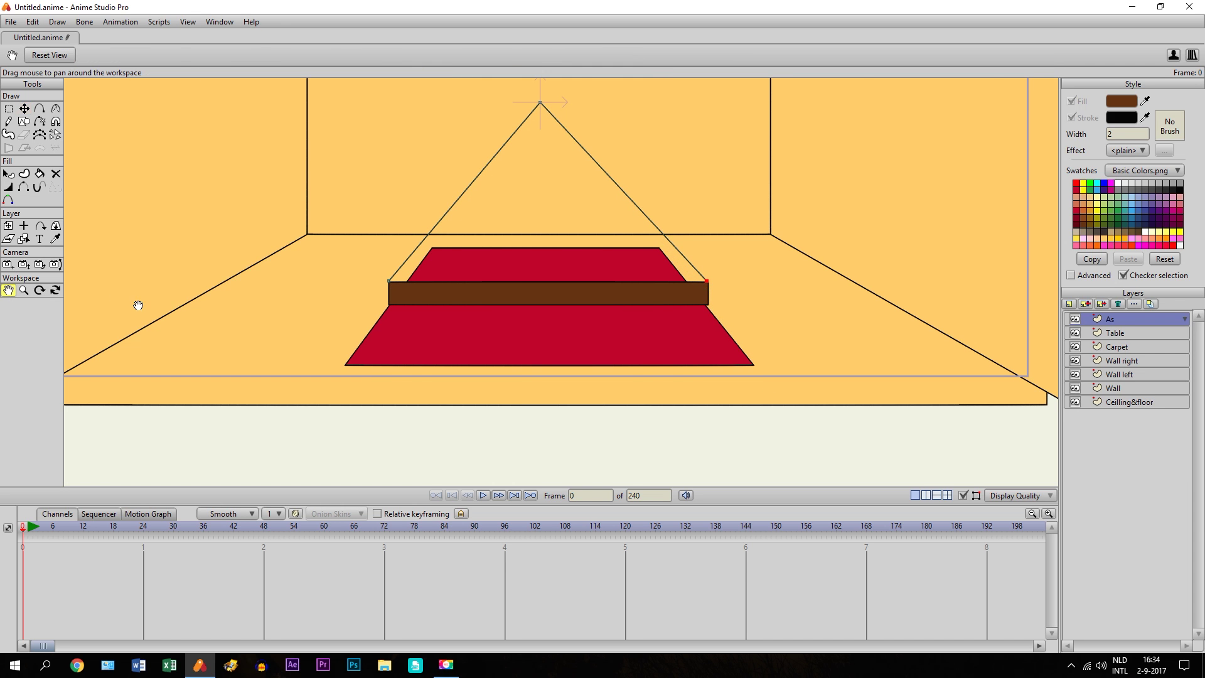
pyautogui.scroll(5, 219, 305)
pyautogui.moveTo(237, 306); pyautogui.dragTo(492, 321)
pyautogui.scroll(4, 450, 327)
pyautogui.moveTo(221, 317); pyautogui.dragTo(345, 300)
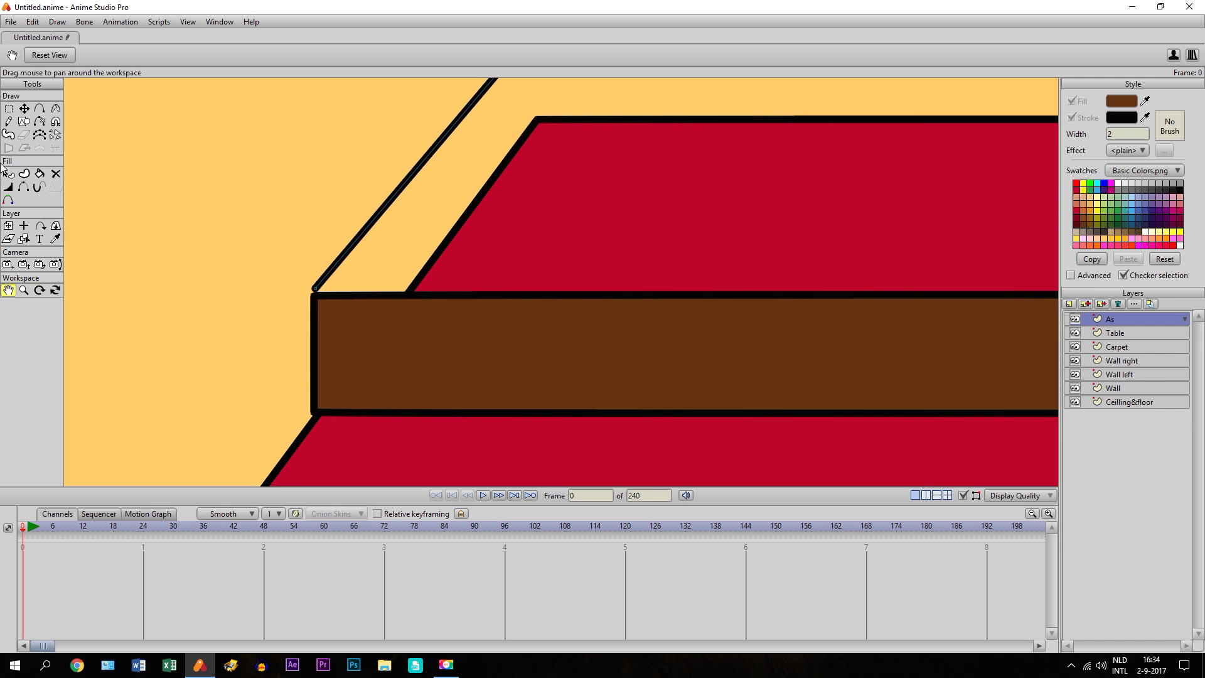
pyautogui.click(24, 108)
pyautogui.moveTo(315, 289); pyautogui.dragTo(312, 295)
# Fine-tune the right guide line's end onto the table rectangle's upper-right corner, at about X 0.61, Y -0.66
pyautogui.click(10, 292)
pyautogui.scroll(-3, 693, 364)
pyautogui.moveTo(696, 364); pyautogui.dragTo(145, 332)
pyautogui.scroll(4, 433, 302)
pyautogui.moveTo(593, 286); pyautogui.dragTo(345, 293)
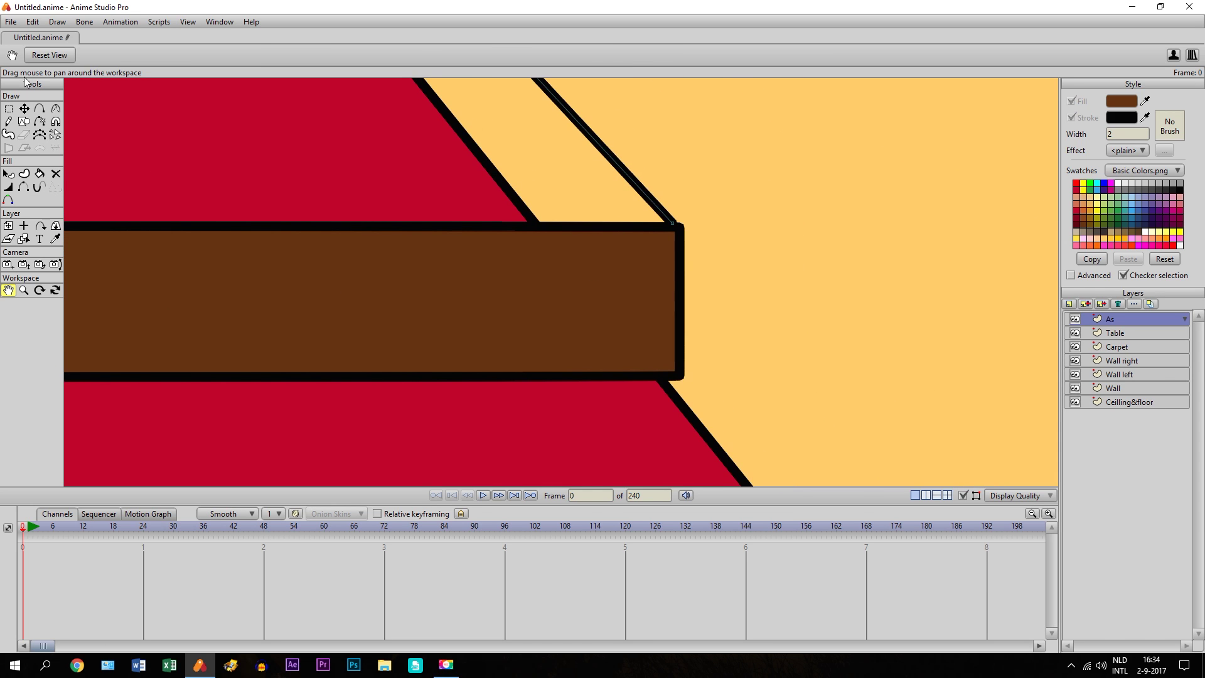
pyautogui.click(24, 108)
pyautogui.moveTo(676, 228); pyautogui.dragTo(678, 229)
pyautogui.scroll(-3, 597, 254)
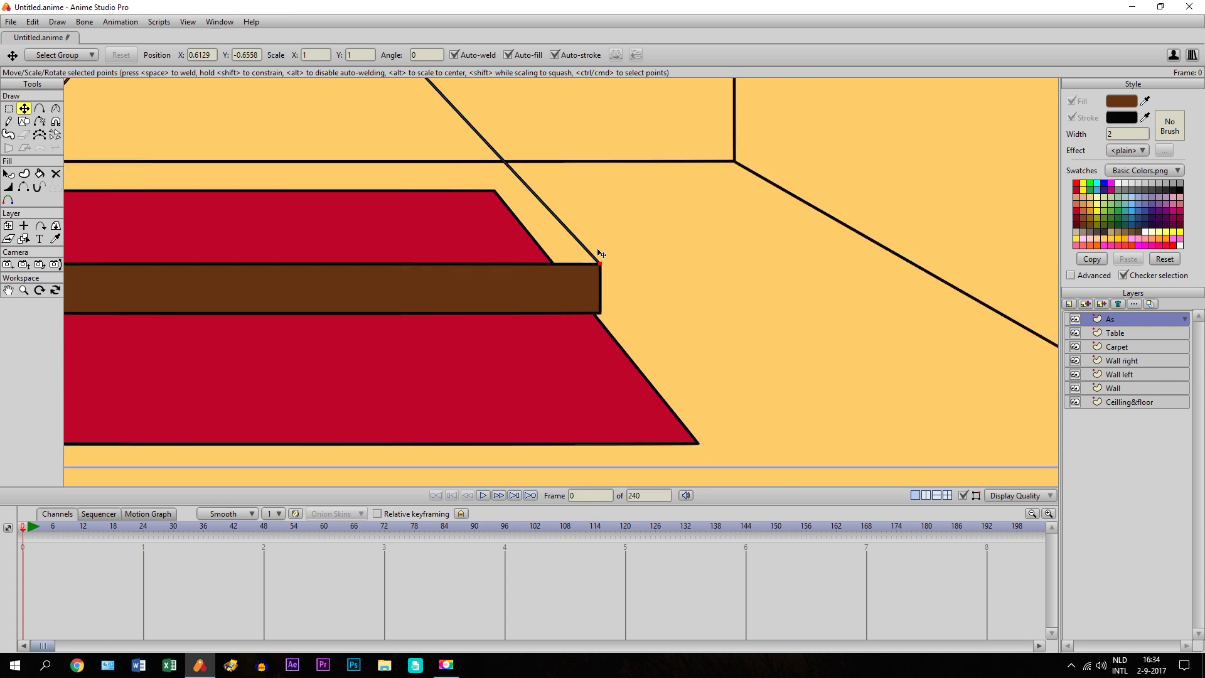
pyautogui.click(8, 290)
pyautogui.moveTo(258, 312); pyautogui.dragTo(530, 328)
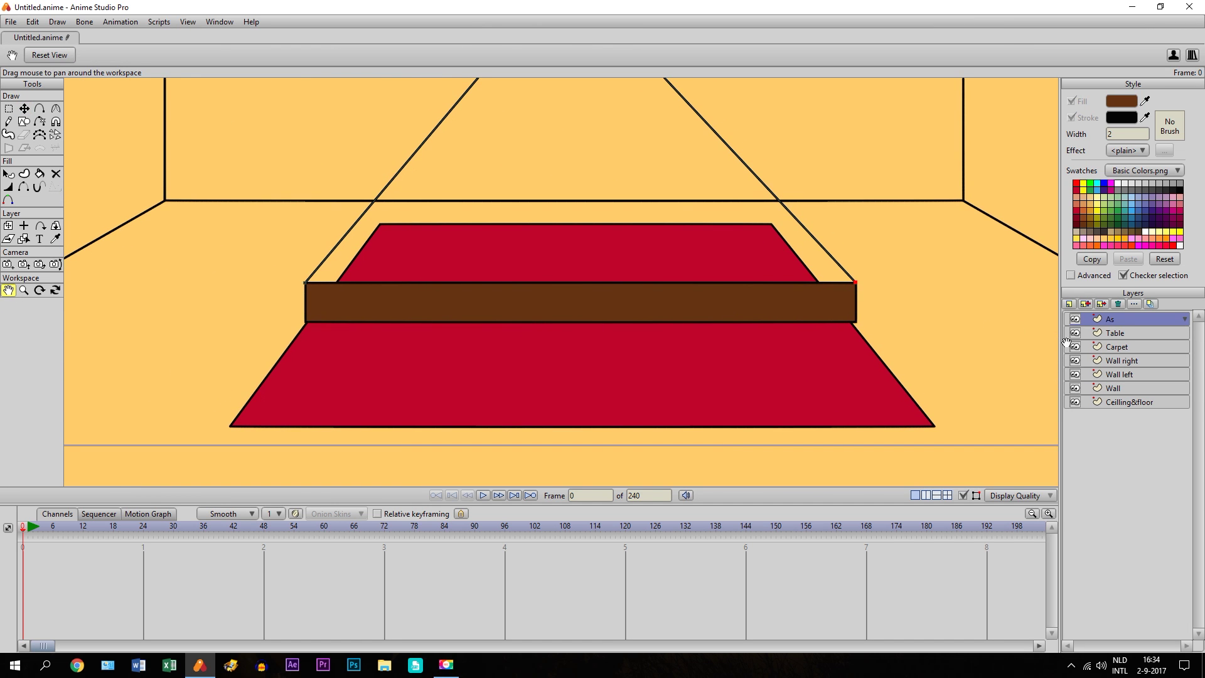
# Duplicate the brown rectangle on the Table layer and place the copy directly above the original, at about Y -0.62
pyautogui.click(1093, 337)
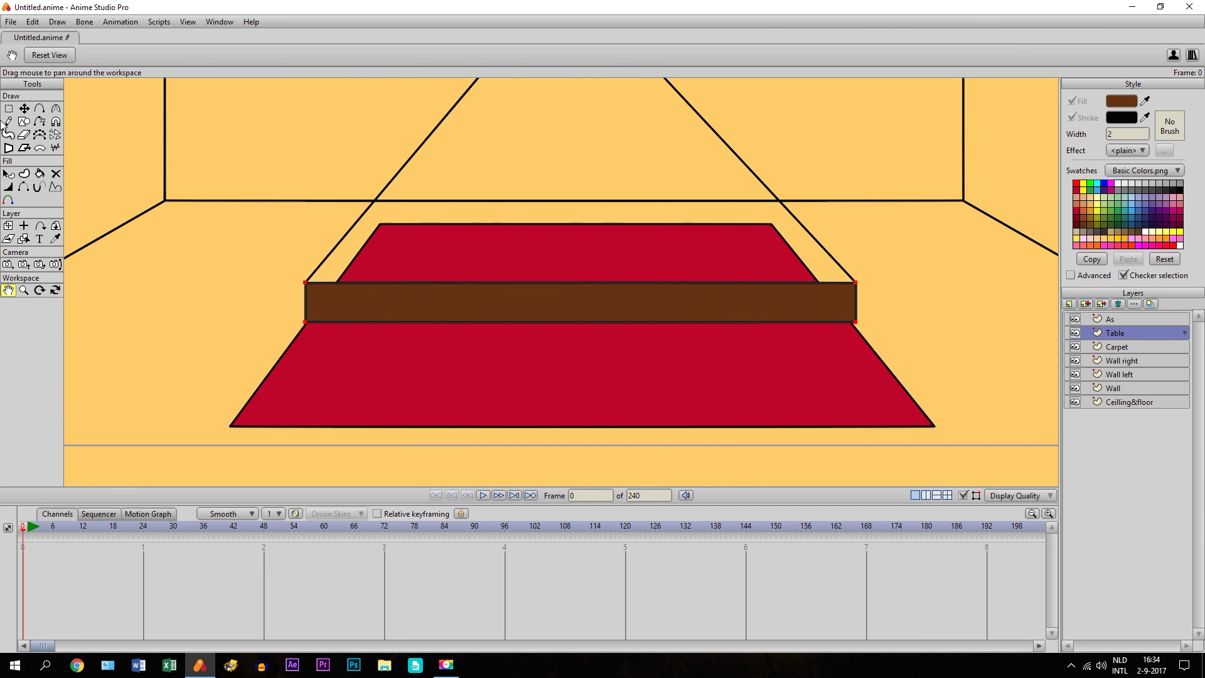
pyautogui.click(24, 108)
pyautogui.click(468, 308)
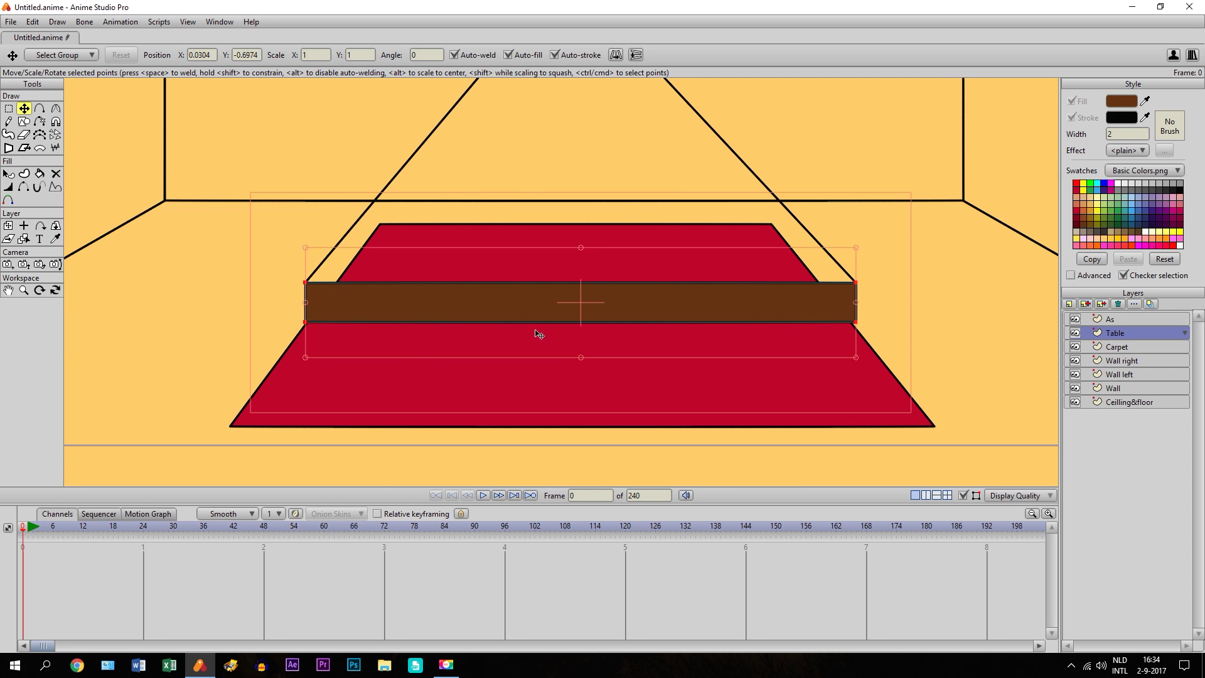
pyautogui.moveTo(567, 307); pyautogui.dragTo(563, 269)
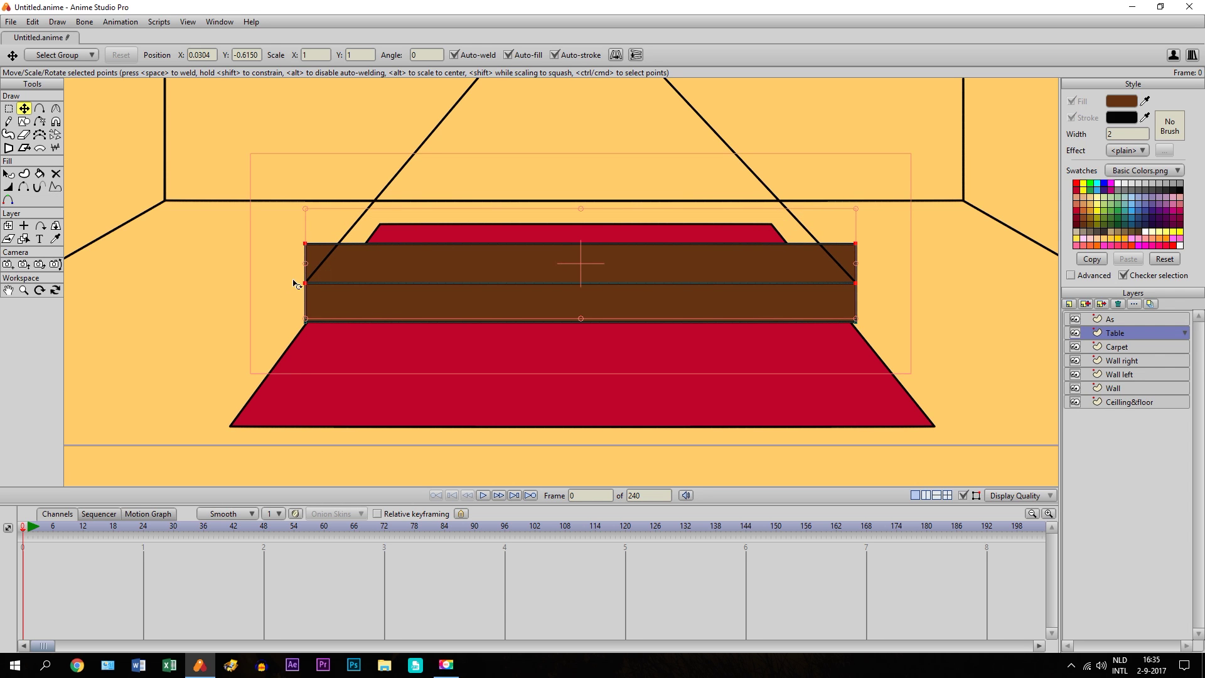
# Raise the copied rectangle's two upper points and bring them inward onto the guide lines to form the tabletop in perspective
pyautogui.click(8, 108)
pyautogui.moveTo(251, 217)
pyautogui.mouseDown()
pyautogui.moveTo(439, 250)
pyautogui.moveTo(892, 271)
pyautogui.mouseUp()
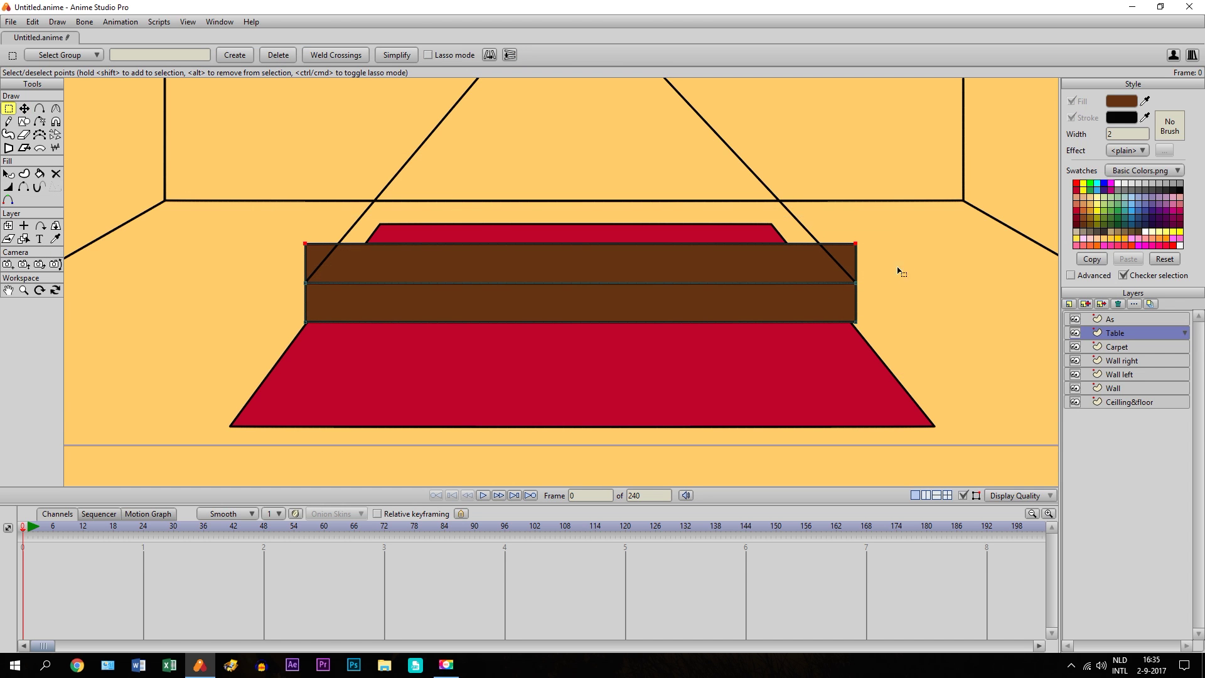
pyautogui.click(24, 108)
pyautogui.moveTo(468, 262); pyautogui.dragTo(442, 226)
pyautogui.moveTo(307, 210); pyautogui.dragTo(371, 224)
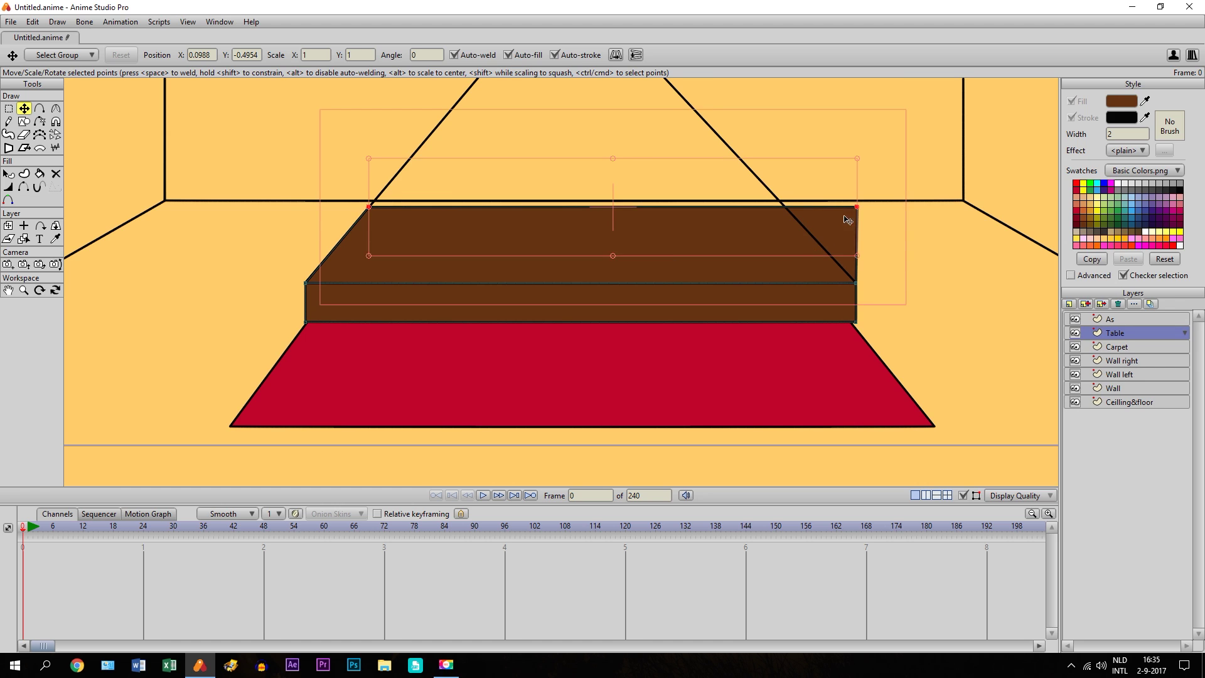
pyautogui.moveTo(858, 212); pyautogui.dragTo(790, 222)
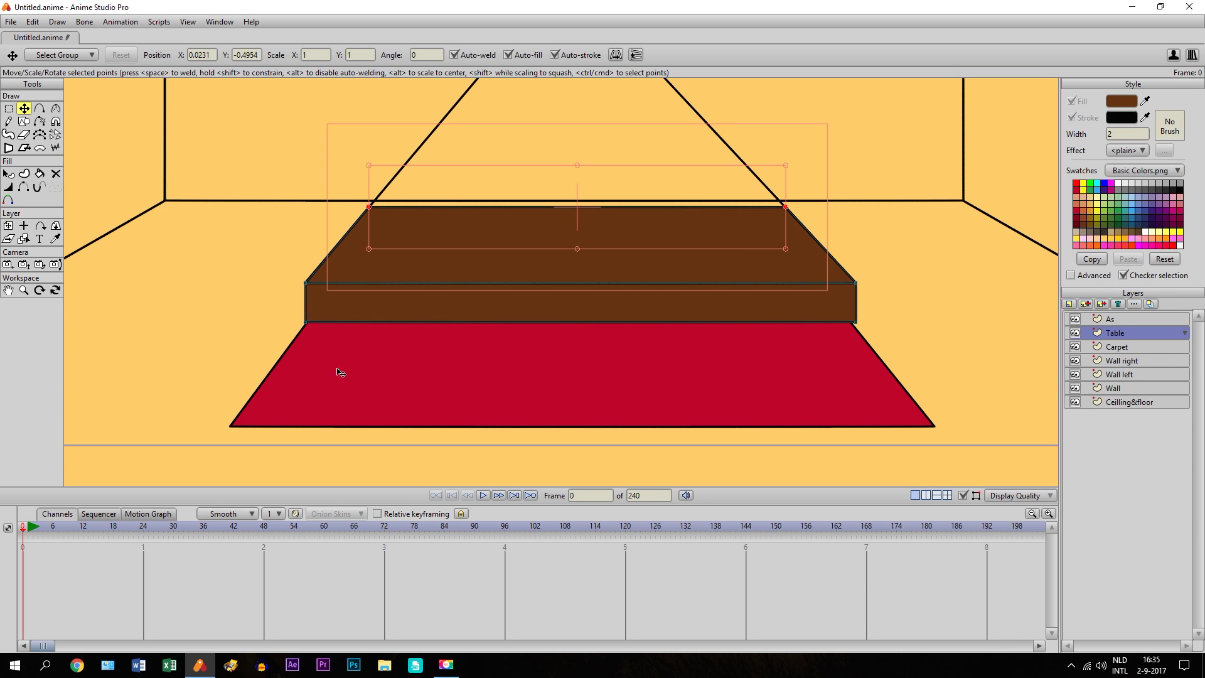
# Draw two brown legs under the table's left end: a tall front leg and a shorter, narrower rear leg beside it
pyautogui.click(23, 121)
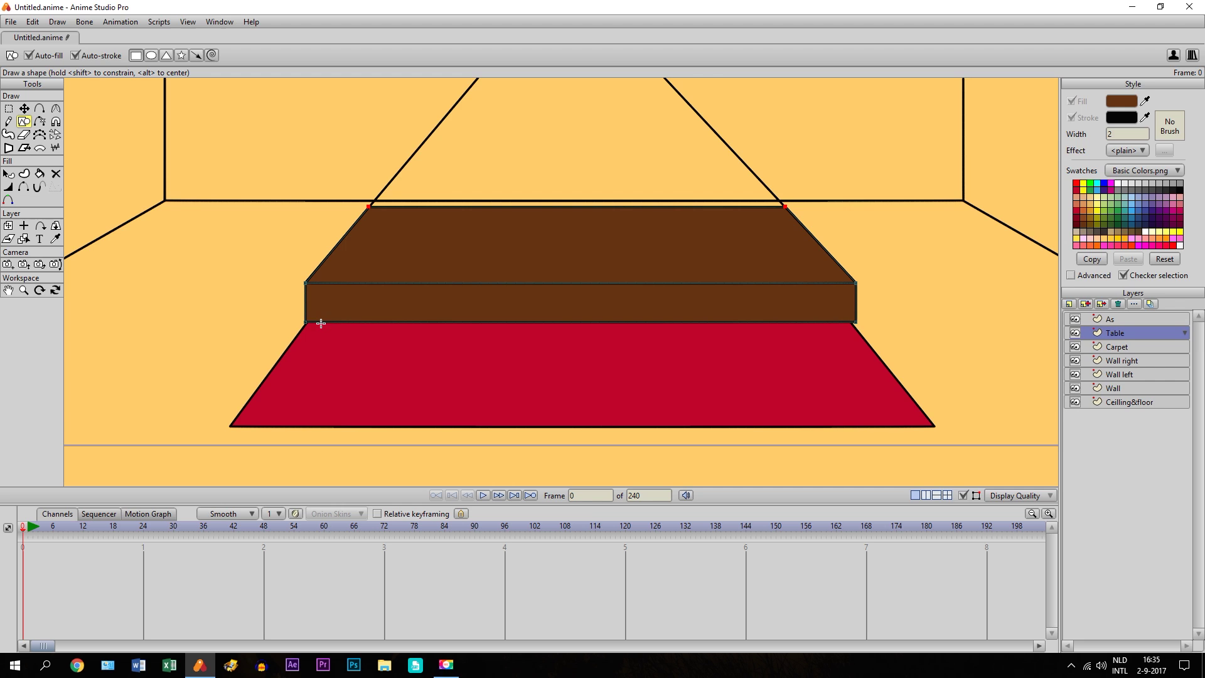
pyautogui.moveTo(332, 346); pyautogui.dragTo(351, 407)
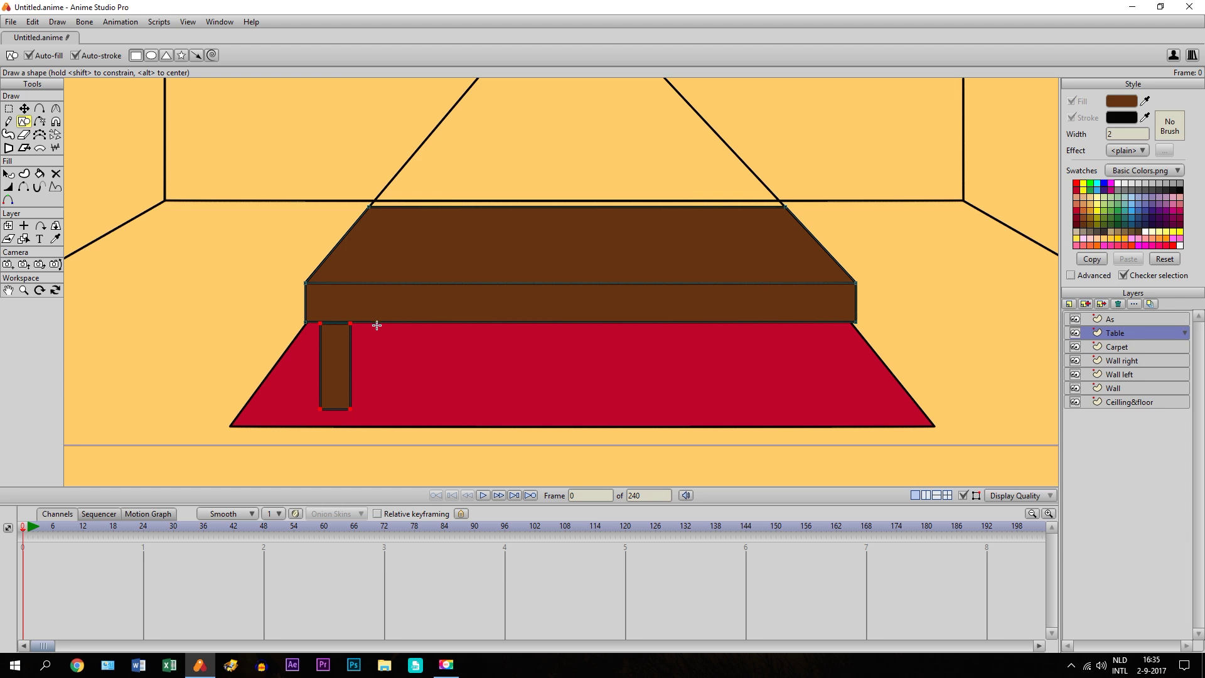
pyautogui.moveTo(368, 323); pyautogui.dragTo(389, 379)
# Duplicate the two left table legs, flip them horizontally and place them under the table's right end
pyautogui.click(8, 109)
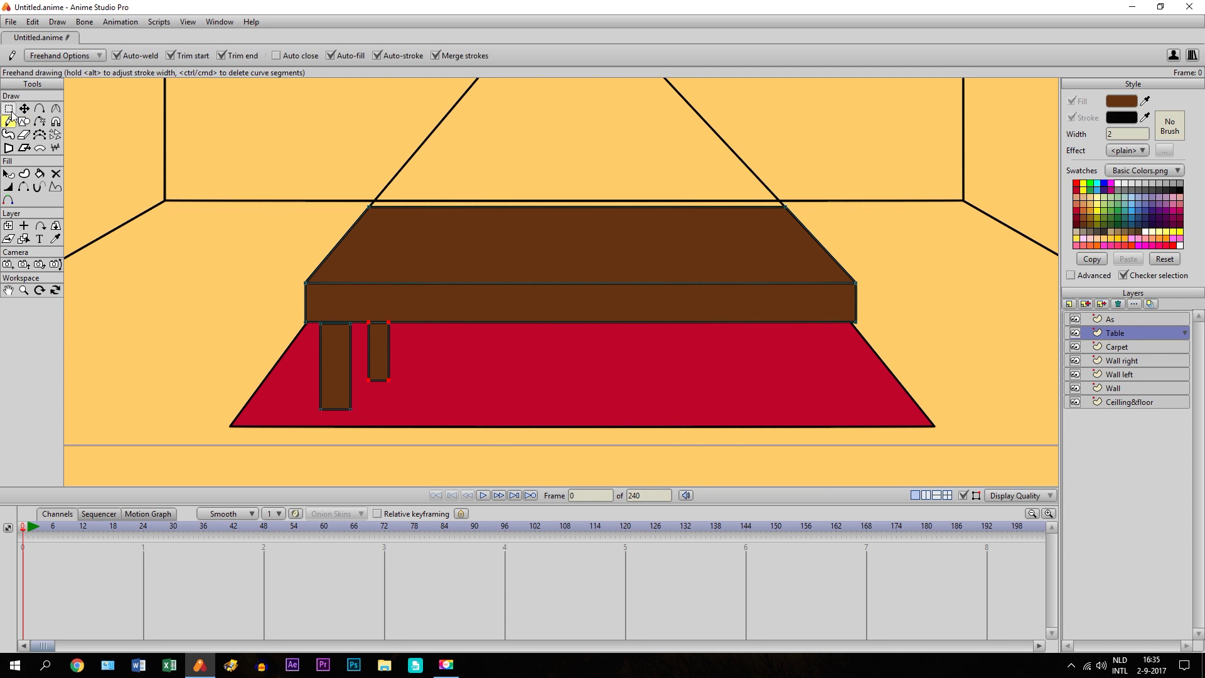
pyautogui.moveTo(314, 310); pyautogui.dragTo(469, 427)
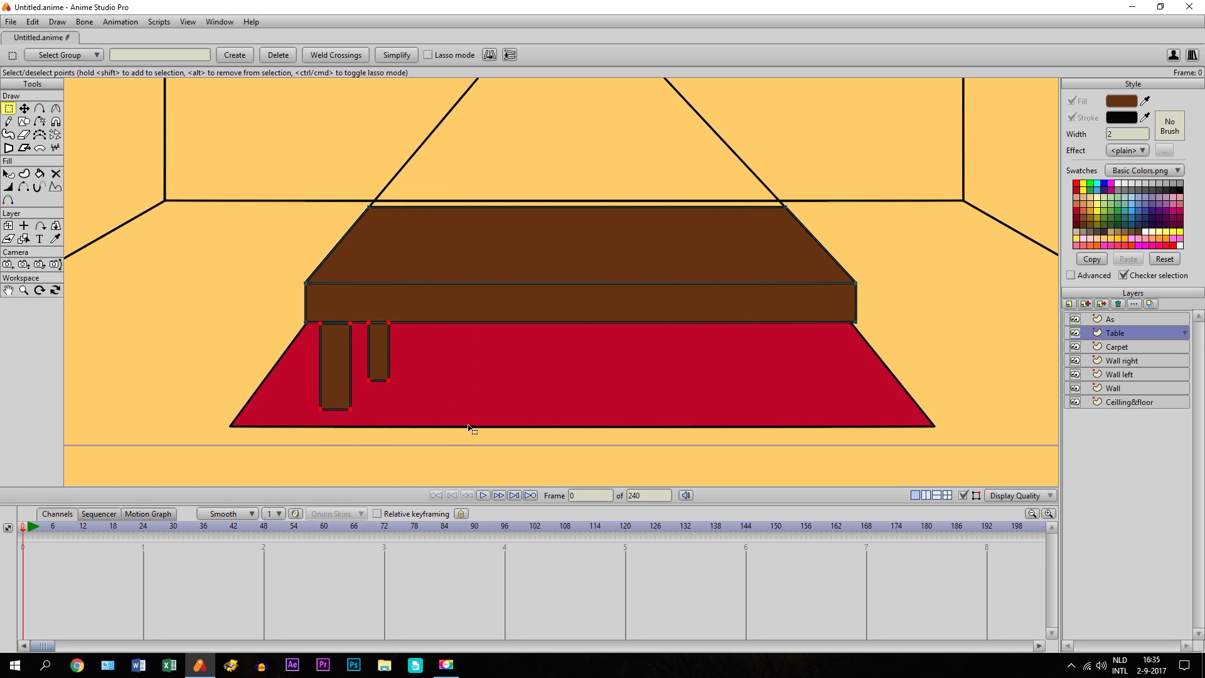
pyautogui.press('t')
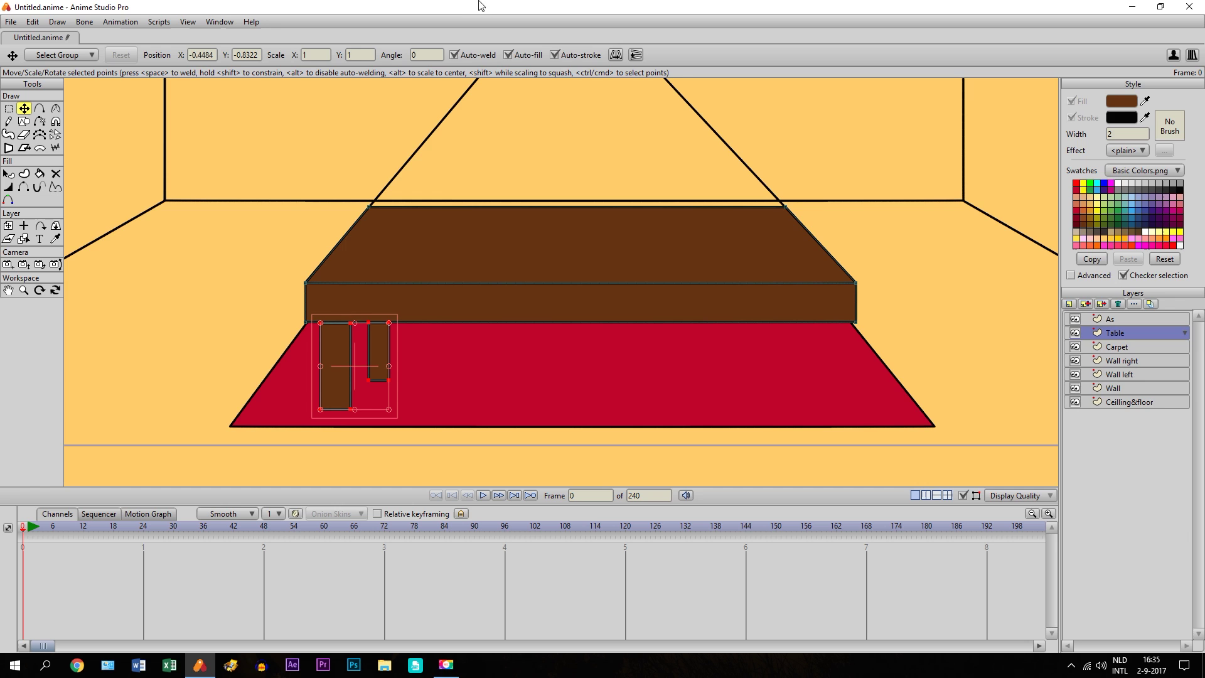
pyautogui.click(615, 55)
pyautogui.moveTo(359, 353); pyautogui.dragTo(818, 349)
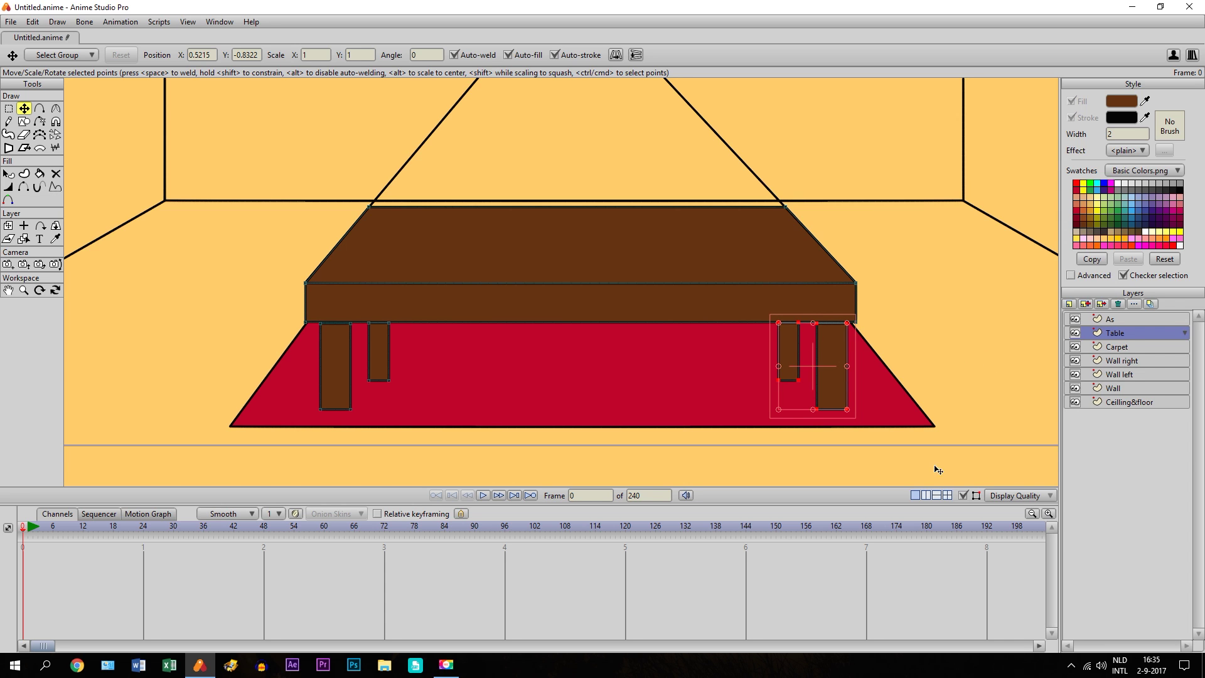
# Turn off the path point display and examine the table, carpet and free floor area to their left
pyautogui.click(964, 495)
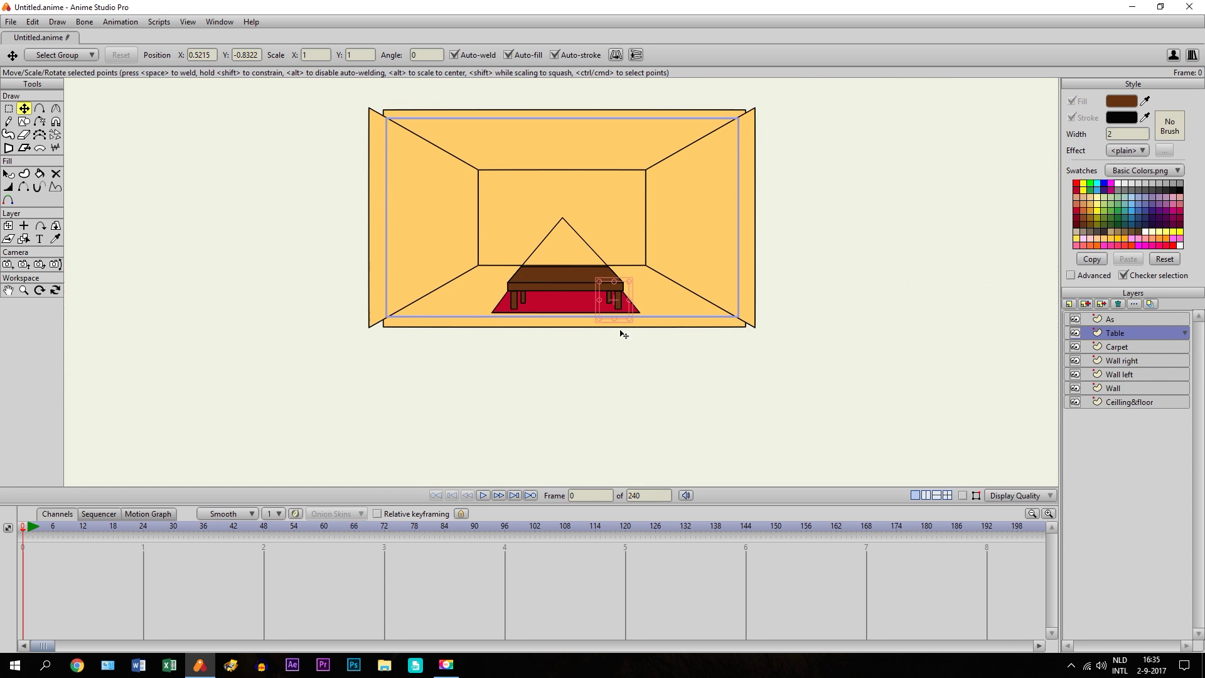
pyautogui.scroll(4, 583, 272)
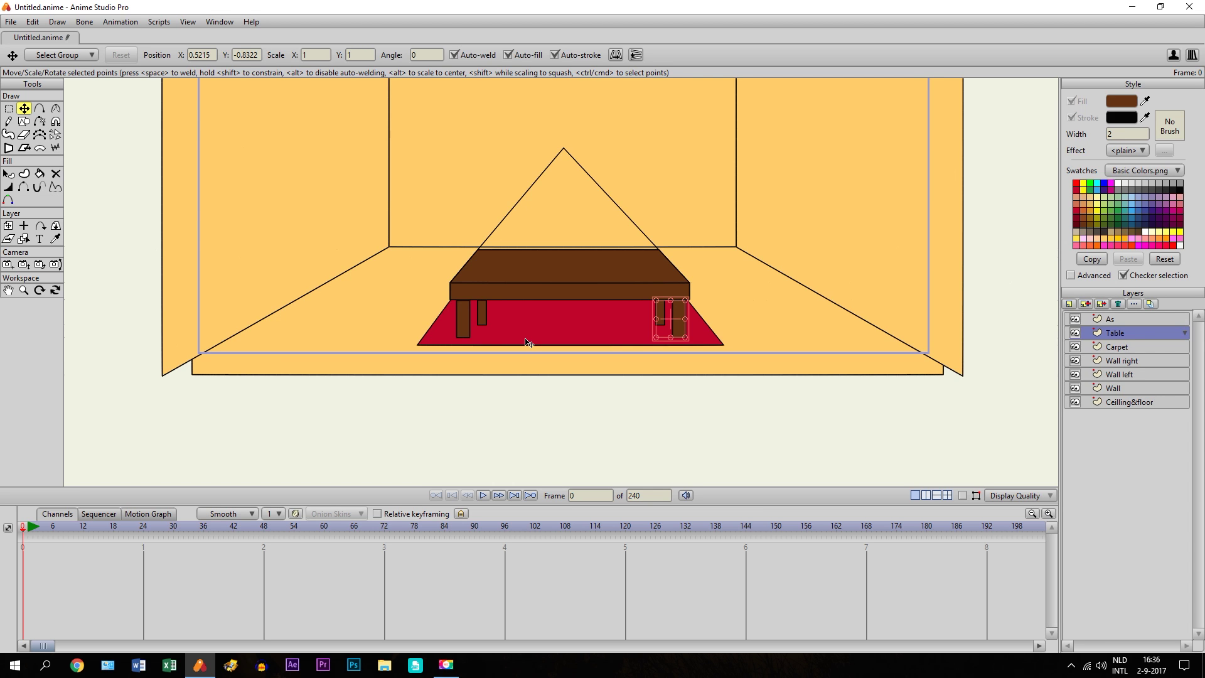
pyautogui.click(8, 290)
pyautogui.moveTo(371, 301); pyautogui.dragTo(425, 346)
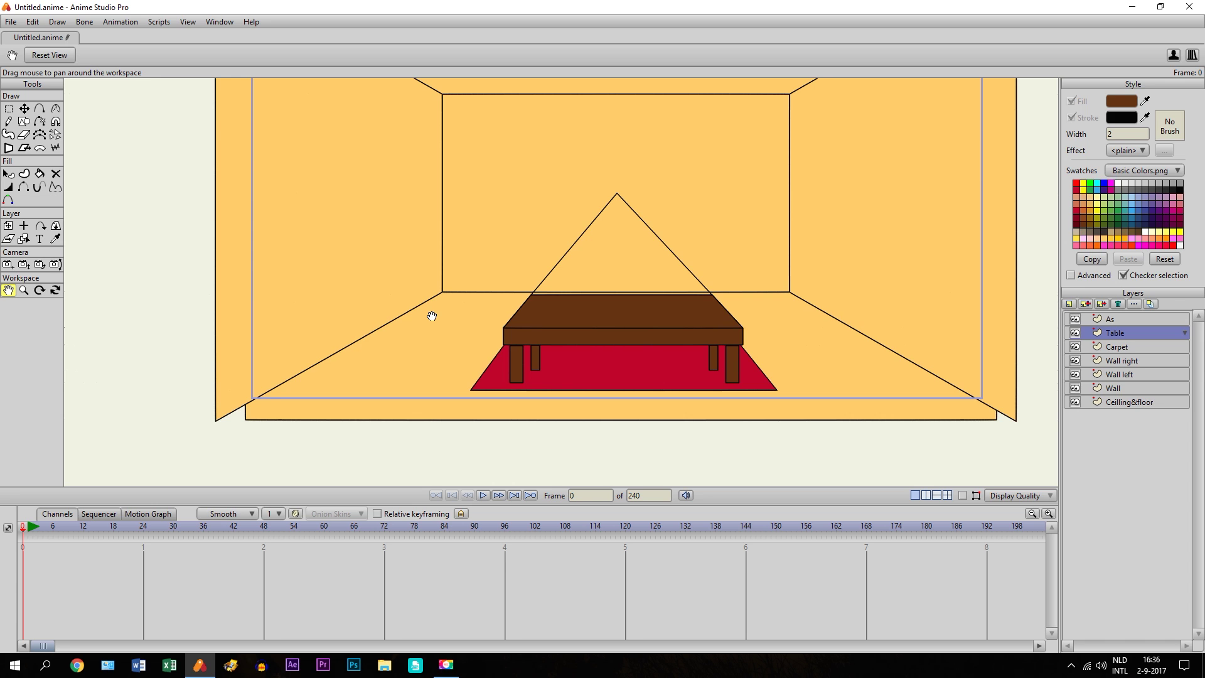
pyautogui.moveTo(431, 316); pyautogui.dragTo(480, 343)
pyautogui.scroll(1, 471, 327)
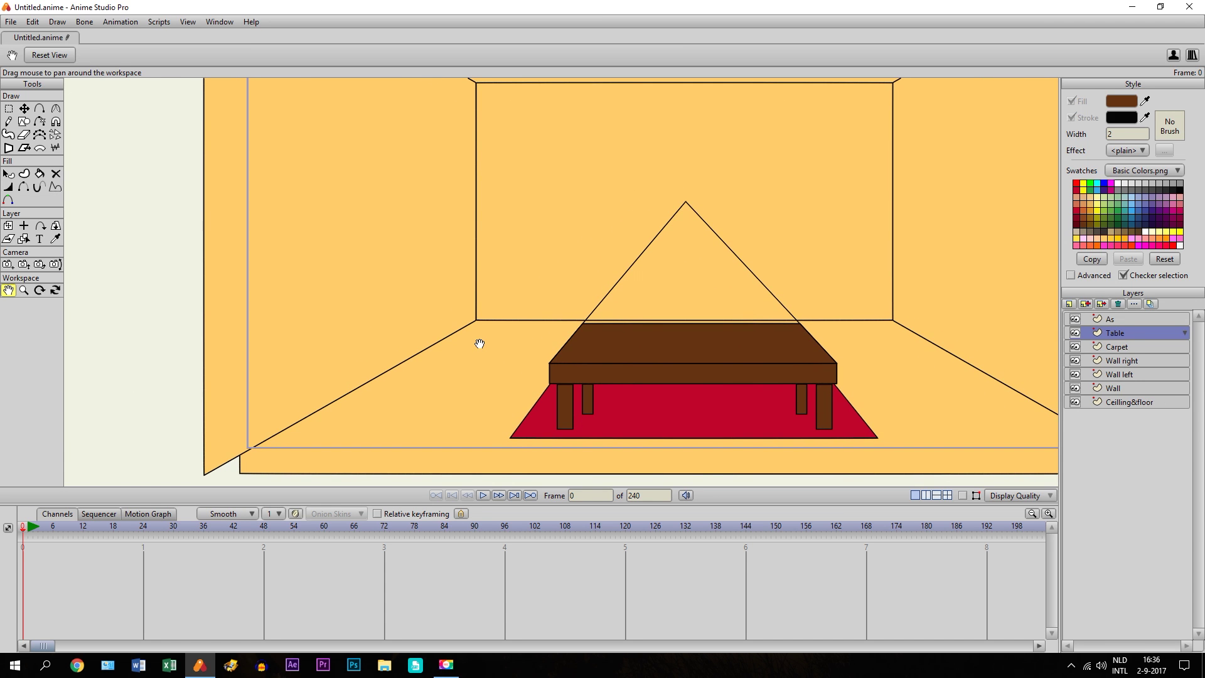
pyautogui.scroll(1, 479, 343)
pyautogui.scroll(-1, 479, 342)
pyautogui.moveTo(541, 319); pyautogui.dragTo(593, 320)
# Add a vector layer named "Seat" directly above the Wall right layer
pyautogui.click(1111, 361)
pyautogui.click(1069, 304)
pyautogui.click(1091, 312)
pyautogui.write('Seat')
pyautogui.press('Return')
# Move the outer ends of both As guide lines to the empty area left of the table
pyautogui.click(1116, 321)
pyautogui.click(24, 109)
pyautogui.moveTo(600, 373); pyautogui.dragTo(503, 350)
pyautogui.moveTo(917, 373); pyautogui.dragTo(523, 393)
pyautogui.click(8, 290)
pyautogui.scroll(3, 540, 314)
pyautogui.click(24, 109)
pyautogui.scroll(-1, 497, 456)
# Draw a red rectangle left of the table on the As layer and adjust its corners to form the seat's front face
pyautogui.press('r')
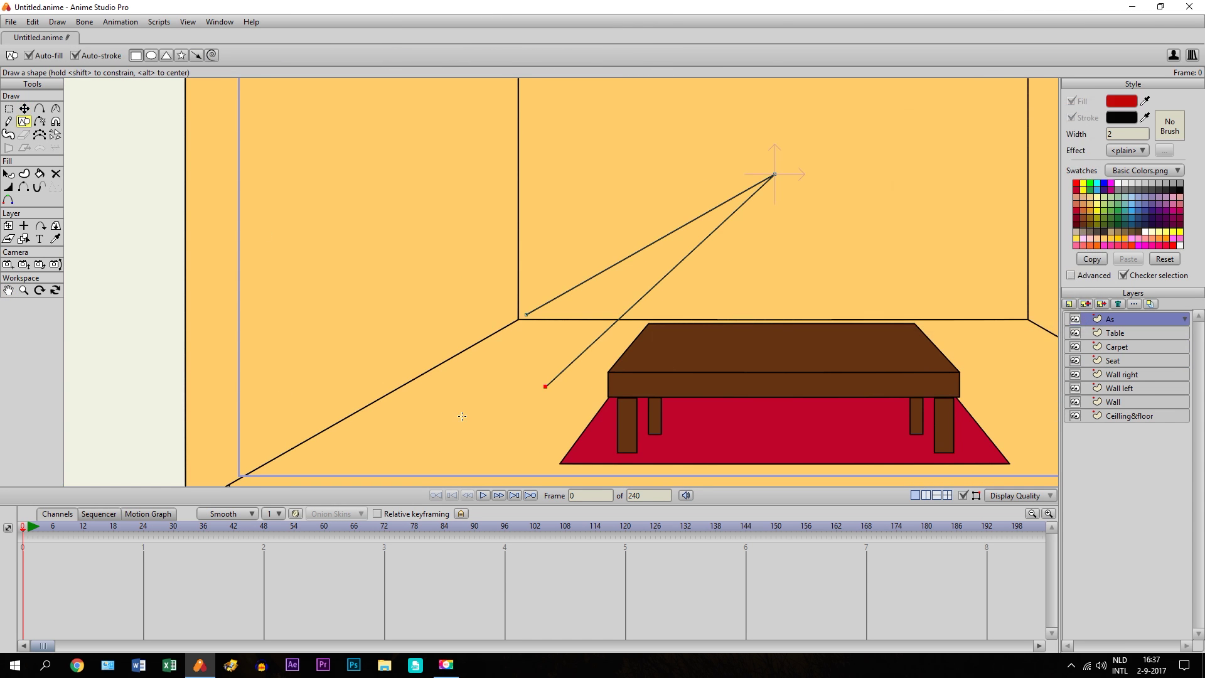
pyautogui.moveTo(460, 353); pyautogui.dragTo(567, 264)
pyautogui.press('t')
pyautogui.moveTo(513, 321); pyautogui.dragTo(496, 339)
pyautogui.moveTo(492, 285); pyautogui.dragTo(491, 273)
pyautogui.moveTo(550, 327); pyautogui.dragTo(562, 326)
# Add points on the red rectangle's upper edge and pull them upward to form an L shape with a narrow backrest
pyautogui.press('a')
pyautogui.moveTo(466, 272); pyautogui.dragTo(433, 125)
pyautogui.click(453, 219)
pyautogui.press('t')
pyautogui.moveTo(454, 219); pyautogui.dragTo(461, 127)
pyautogui.moveTo(467, 272); pyautogui.dragTo(462, 273)
pyautogui.press('g')
pyautogui.press('t')
pyautogui.moveTo(417, 105); pyautogui.dragTo(459, 273)
# Fine-tune the inner corner where the narrow backrest meets the seat
pyautogui.scroll(2, 511, 352)
pyautogui.moveTo(511, 352); pyautogui.dragTo(625, 410)
pyautogui.scroll(9, 545, 401)
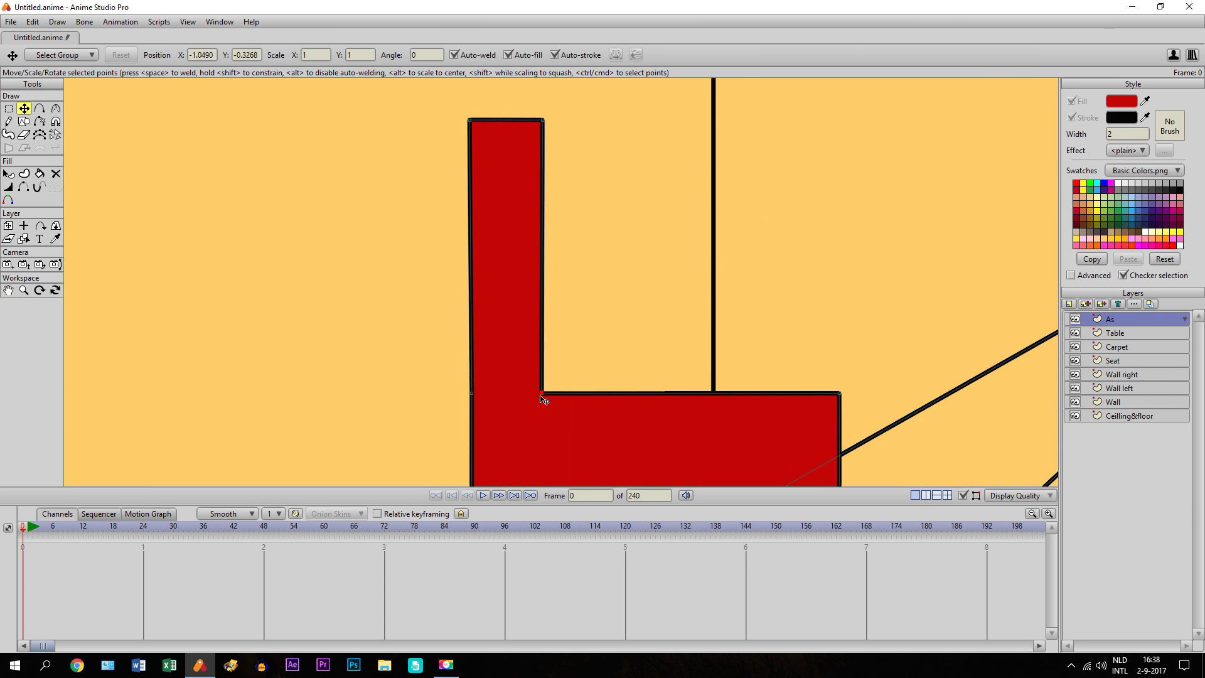
pyautogui.moveTo(545, 401); pyautogui.dragTo(541, 401)
# Move the red L-shaped seat profile from the As layer to the Carpet layer
pyautogui.scroll(-7, 542, 401)
pyautogui.hotkey('ctrl', 'x')
pyautogui.click(1109, 349)
pyautogui.hotkey('ctrl', 'v')
# Move the As guide line ends onto the upper-right and lower-right corners of the red seat profile
pyautogui.click(1111, 319)
pyautogui.moveTo(651, 401); pyautogui.dragTo(705, 339)
pyautogui.scroll(-1, 705, 351)
pyautogui.moveTo(654, 463); pyautogui.dragTo(677, 439)
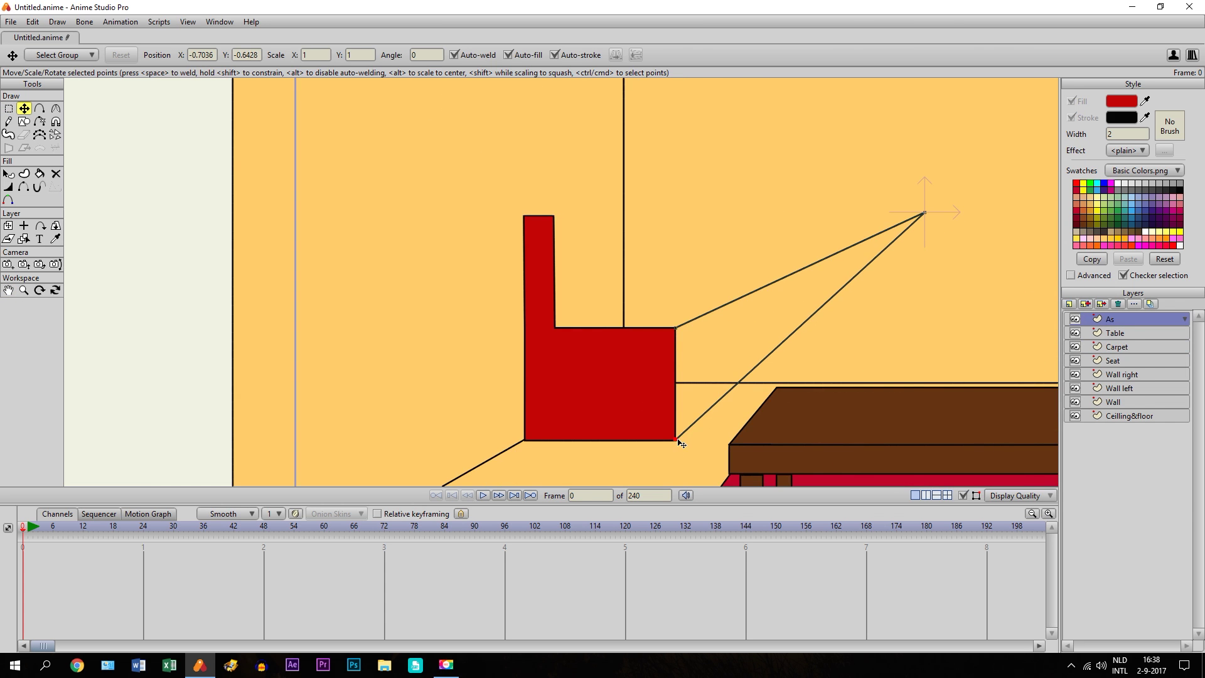
# Draw a narrow red rectangle against the seat's right edge on the Carpet layer and align its outer corners to the guide lines
pyautogui.scroll(6, 552, 379)
pyautogui.moveTo(552, 379); pyautogui.dragTo(350, 197)
pyautogui.click(1117, 348)
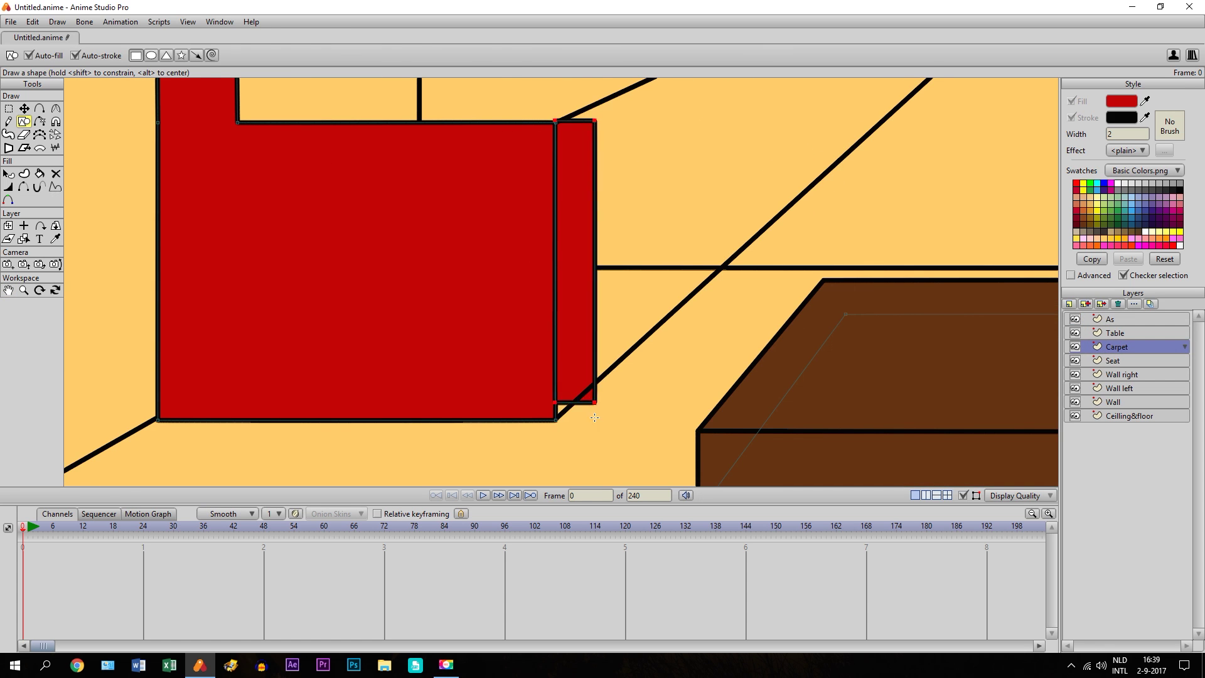
pyautogui.click(8, 109)
pyautogui.click(24, 109)
pyautogui.moveTo(596, 120); pyautogui.dragTo(588, 108)
pyautogui.moveTo(588, 406); pyautogui.dragTo(589, 390)
pyautogui.click(556, 123)
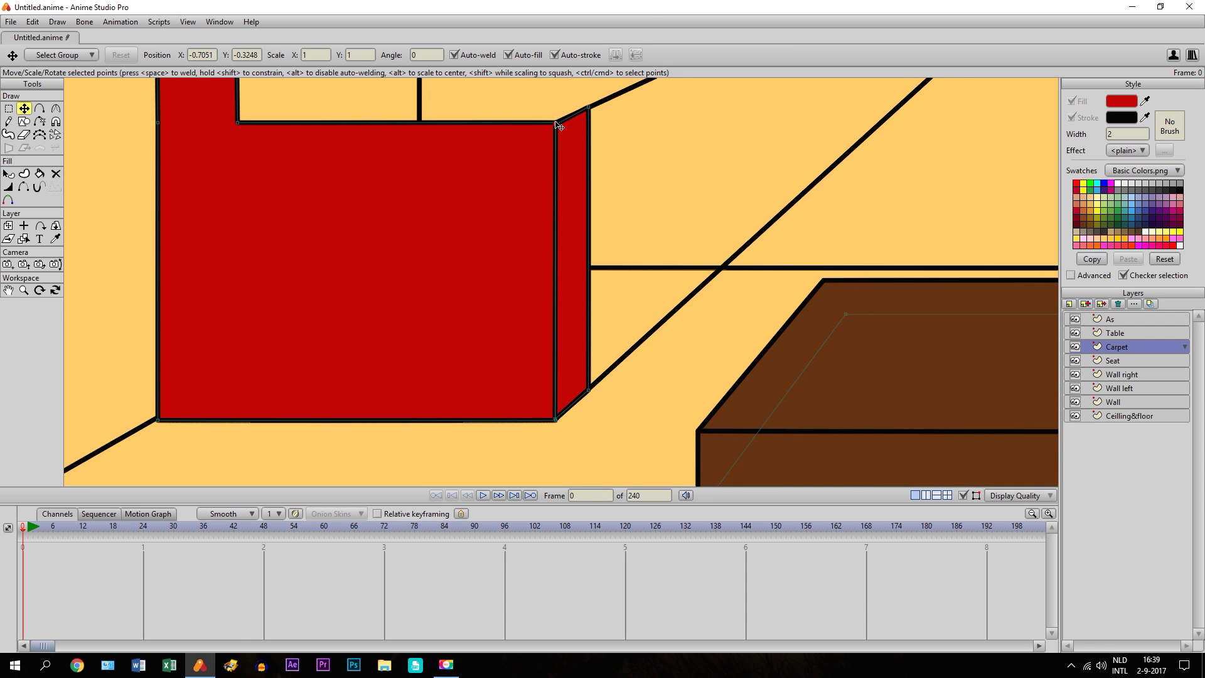
# Draw a thin red rectangle along the seat's top edge and move its corners to form the top face in perspective
pyautogui.click(8, 291)
pyautogui.moveTo(321, 279); pyautogui.dragTo(461, 456)
pyautogui.click(24, 122)
pyautogui.scroll(1, 703, 308)
pyautogui.moveTo(722, 302); pyautogui.dragTo(342, 267)
pyautogui.click(24, 108)
pyautogui.moveTo(722, 267)
pyautogui.mouseDown()
pyautogui.moveTo(762, 285)
pyautogui.moveTo(342, 302)
pyautogui.moveTo(415, 283)
pyautogui.moveTo(403, 285)
pyautogui.mouseUp()
pyautogui.click(1111, 320)
pyautogui.click(1117, 347)
pyautogui.scroll(4, 704, 252)
pyautogui.moveTo(975, 288); pyautogui.dragTo(982, 292)
# Draw a narrow red rectangle against the backrest's right edge and adjust its corners to form the backrest's side face
pyautogui.scroll(-7, 974, 293)
pyautogui.scroll(3, 975, 293)
pyautogui.click(8, 290)
pyautogui.moveTo(784, 346); pyautogui.dragTo(922, 368)
pyautogui.click(24, 122)
pyautogui.moveTo(493, 323); pyautogui.dragTo(553, 238)
pyautogui.click(24, 109)
pyautogui.moveTo(553, 323); pyautogui.dragTo(549, 308)
pyautogui.scroll(-4, 549, 308)
pyautogui.click(8, 109)
pyautogui.moveTo(511, 247); pyautogui.dragTo(550, 138)
pyautogui.click(25, 109)
# Align the upper outer corner of the backrest's side face with the As guide line, at about X -0.99, Y -0.01
pyautogui.click(1110, 319)
pyautogui.click(8, 290)
pyautogui.moveTo(556, 295)
pyautogui.mouseDown()
pyautogui.moveTo(525, 133)
pyautogui.moveTo(572, 289)
pyautogui.mouseUp()
pyautogui.scroll(7, 572, 289)
pyautogui.click(24, 110)
pyautogui.click(1117, 347)
pyautogui.moveTo(874, 222); pyautogui.dragTo(874, 241)
pyautogui.scroll(-4, 874, 241)
pyautogui.scroll(2, 633, 311)
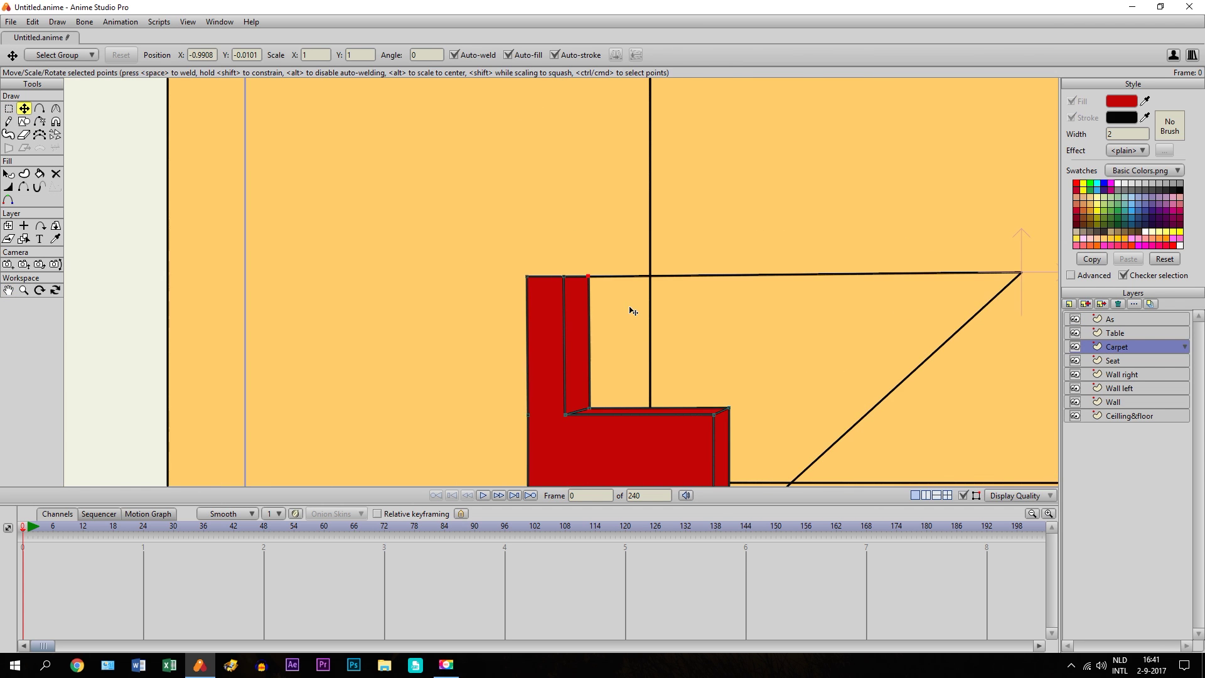
# Extend both As guide lines leftward past the backrest, one through its upper part and one just below the seat's top
pyautogui.click(1110, 320)
pyautogui.scroll(2, 503, 291)
pyautogui.scroll(4, 544, 328)
pyautogui.moveTo(503, 290)
pyautogui.mouseDown()
pyautogui.moveTo(557, 293)
pyautogui.moveTo(537, 190)
pyautogui.moveTo(511, 413)
pyautogui.mouseUp()
pyautogui.scroll(-9, 544, 328)
pyautogui.click(8, 291)
pyautogui.click(25, 109)
pyautogui.moveTo(514, 173)
pyautogui.mouseDown()
pyautogui.moveTo(503, 197)
pyautogui.moveTo(291, 226)
pyautogui.mouseUp()
pyautogui.moveTo(512, 414)
pyautogui.mouseDown()
pyautogui.moveTo(234, 497)
pyautogui.moveTo(248, 501)
pyautogui.mouseUp()
# Draw a narrow red rectangle at the backrest and stretch its left corners outward along both guide lines into a perspective panel
pyautogui.click(23, 121)
pyautogui.moveTo(554, 189); pyautogui.dragTo(521, 368)
pyautogui.click(9, 109)
pyautogui.moveTo(495, 169); pyautogui.dragTo(537, 388)
pyautogui.click(24, 109)
pyautogui.moveTo(526, 193); pyautogui.dragTo(344, 205)
pyautogui.scroll(-2, 352, 220)
pyautogui.scroll(-1, 388, 239)
pyautogui.scroll(2, 482, 362)
pyautogui.click(24, 122)
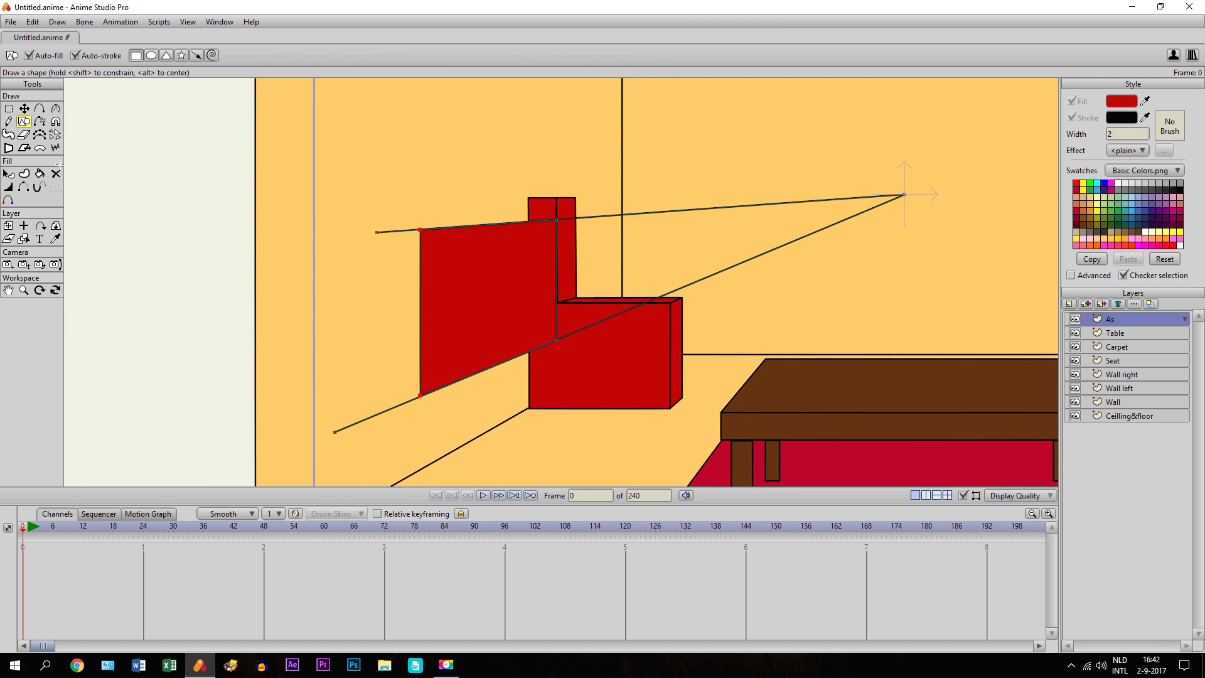
# Move the red perspective panel from the As layer to the layer holding the other seat faces
pyautogui.scroll(4, 276, 308)
pyautogui.moveTo(276, 308); pyautogui.dragTo(533, 274)
pyautogui.moveTo(689, 276); pyautogui.dragTo(529, 299)
pyautogui.scroll(-1, 514, 349)
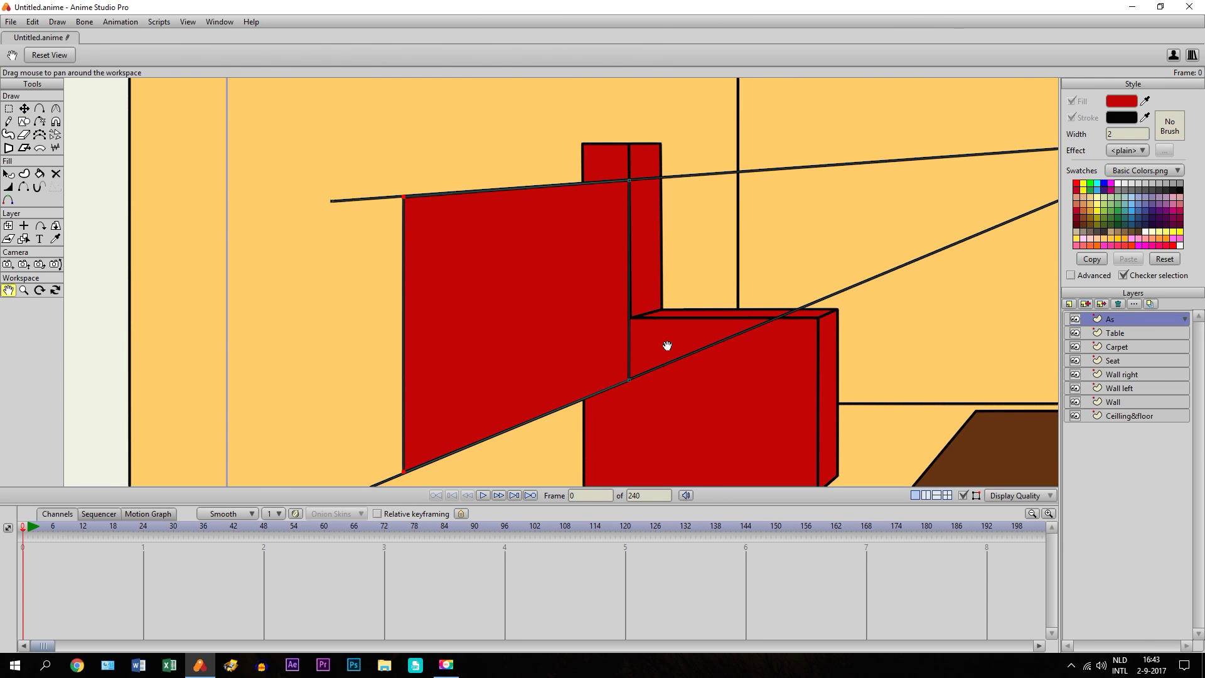
pyautogui.click(516, 314)
pyautogui.hotkey('ctrl', 'x')
pyautogui.click(1114, 355)
pyautogui.hotkey('ctrl', 'v')
# Reposition an As guide line end above the perspective panel and add a thin red top face along the panel's upper edge
pyautogui.click(1111, 320)
pyautogui.scroll(-2, 561, 283)
pyautogui.moveTo(364, 438); pyautogui.dragTo(334, 230)
pyautogui.scroll(5, 424, 204)
pyautogui.click(1118, 347)
pyautogui.click(24, 122)
pyautogui.click(9, 109)
pyautogui.moveTo(532, 274)
pyautogui.mouseDown()
pyautogui.moveTo(447, 215)
pyautogui.moveTo(931, 245)
pyautogui.moveTo(878, 234)
pyautogui.moveTo(928, 261)
pyautogui.mouseUp()
pyautogui.click(24, 108)
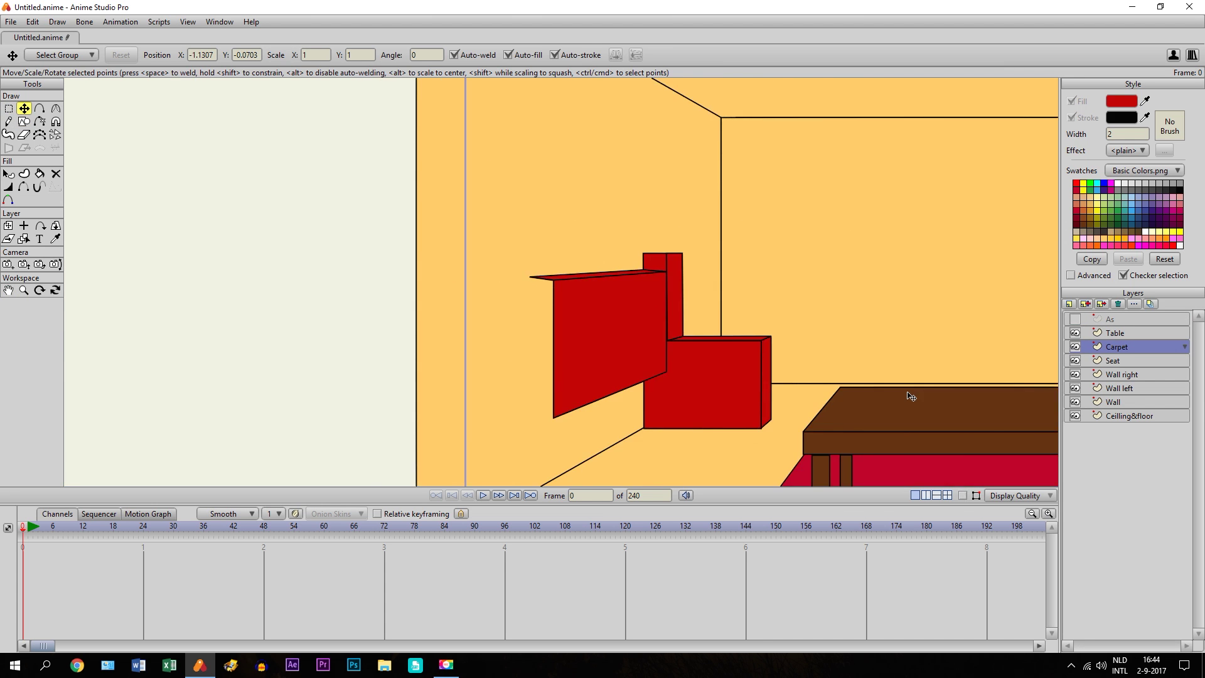
# Move the red seat shapes from the Carpet layer to the Seat layer
pyautogui.scroll(-3, 910, 395)
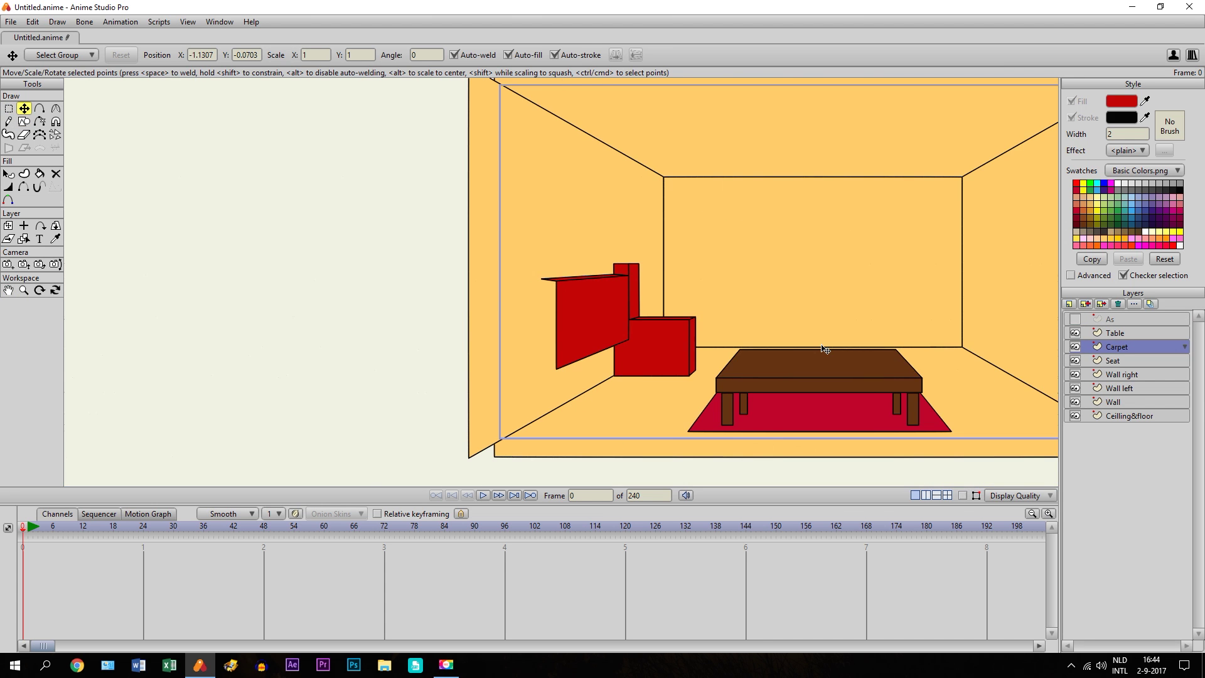
pyautogui.press('h')
pyautogui.scroll(4, 493, 301)
pyautogui.scroll(2, 899, 353)
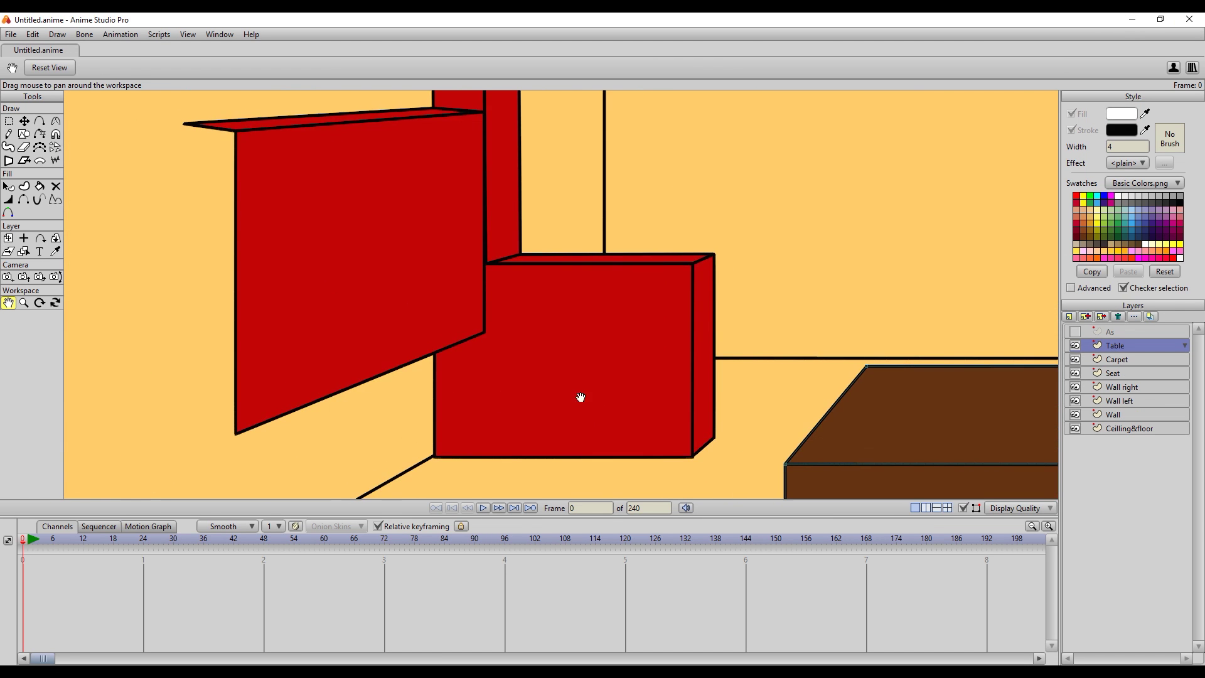
pyautogui.click(1117, 360)
pyautogui.press('g')
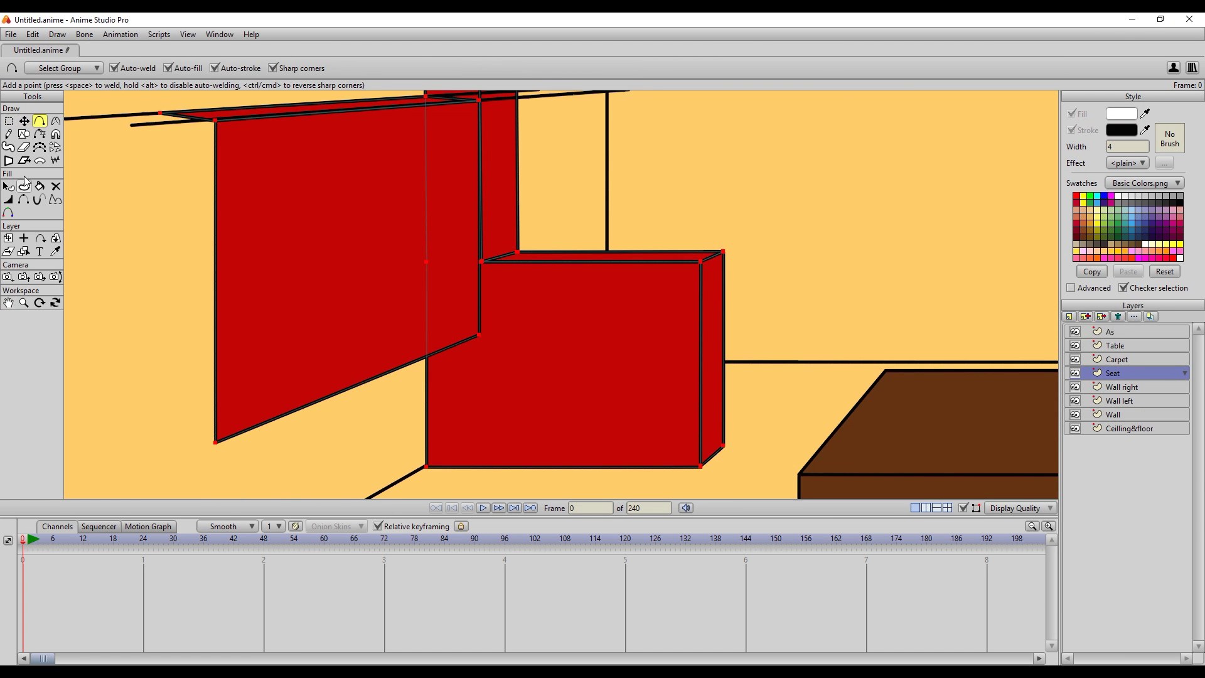
# Sample the seat's red fill and draw a low rectangle from the side panel's inner edge across the seat block as the cushion top
pyautogui.click(55, 251)
pyautogui.click(263, 213)
pyautogui.click(24, 133)
pyautogui.moveTo(479, 335); pyautogui.dragTo(701, 363)
pyautogui.click(24, 121)
pyautogui.moveTo(557, 345); pyautogui.dragTo(557, 367)
# Lower the side panel's bottom edge and stretch the new rectangle's front corners outward into a perspective cushion top face
pyautogui.press('g')
pyautogui.press('Return')
pyautogui.click(433, 67)
pyautogui.moveTo(188, 416)
pyautogui.mouseDown()
pyautogui.moveTo(499, 340)
pyautogui.moveTo(468, 318)
pyautogui.mouseUp()
pyautogui.press('t')
pyautogui.moveTo(424, 359); pyautogui.dragTo(468, 374)
pyautogui.press('g')
pyautogui.press('Return')
pyautogui.press('t')
pyautogui.moveTo(552, 380); pyautogui.dragTo(481, 410)
pyautogui.moveTo(670, 415); pyautogui.dragTo(642, 414)
# Reposition the As guide line along the cushion's outer edge and shift the Seat layer's front cushion corner onto it
pyautogui.click(1121, 331)
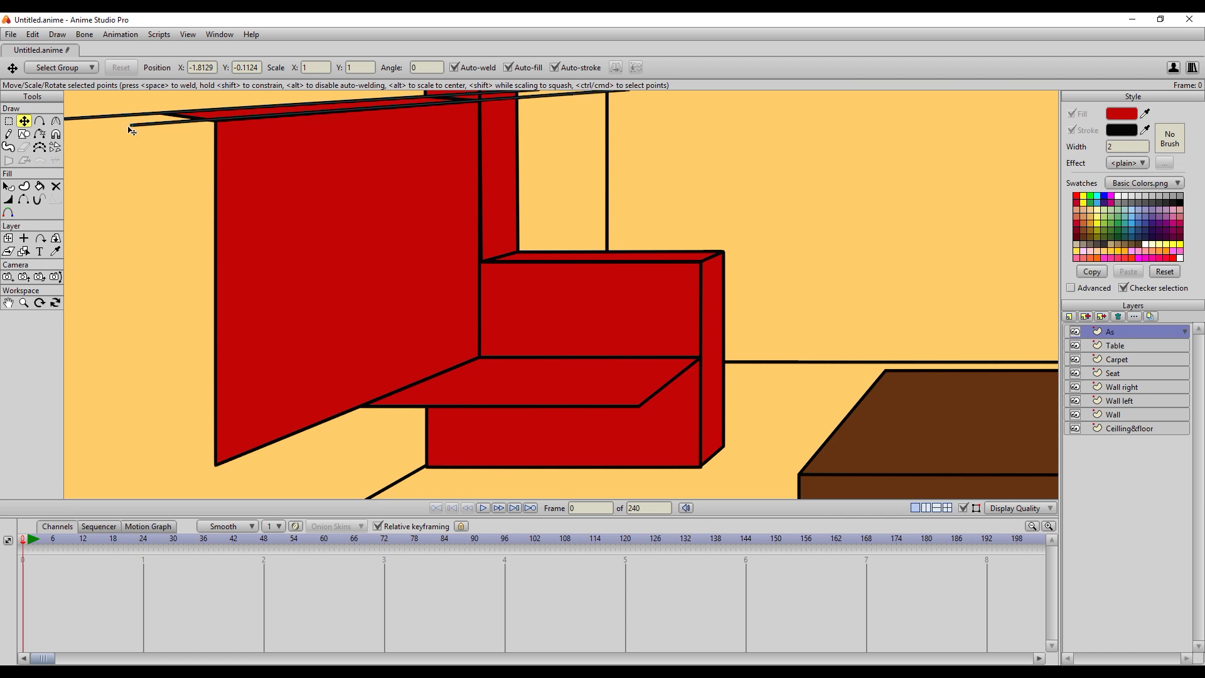
pyautogui.moveTo(131, 125); pyautogui.dragTo(428, 538)
pyautogui.click(1120, 374)
pyautogui.moveTo(639, 406); pyautogui.dragTo(624, 406)
# Duplicate the cushion top face in front of the original and fit its outer corners to the As guide line
pyautogui.moveTo(449, 403); pyautogui.dragTo(492, 322)
pyautogui.click(622, 310)
pyautogui.hotkey('ctrl', 'c')
pyautogui.hotkey('ctrl', 'v')
pyautogui.moveTo(622, 310)
pyautogui.mouseDown()
pyautogui.moveTo(524, 382)
pyautogui.moveTo(503, 357)
pyautogui.moveTo(621, 309)
pyautogui.mouseUp()
pyautogui.scroll(10, 442, 313)
pyautogui.scroll(-7, 621, 310)
pyautogui.moveTo(959, 396); pyautogui.dragTo(438, 371)
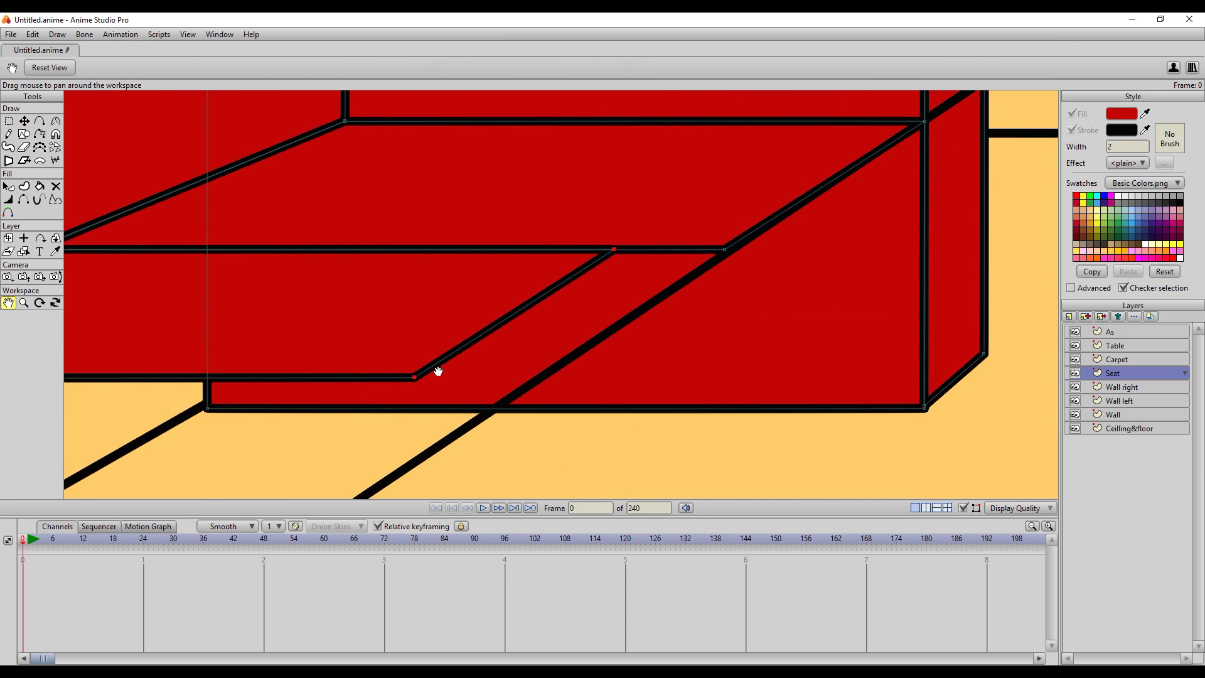
pyautogui.scroll(-3, 511, 314)
pyautogui.keyDown('ctrl'); pyautogui.click(511, 316); pyautogui.keyUp('ctrl')
pyautogui.moveTo(511, 313); pyautogui.dragTo(538, 313)
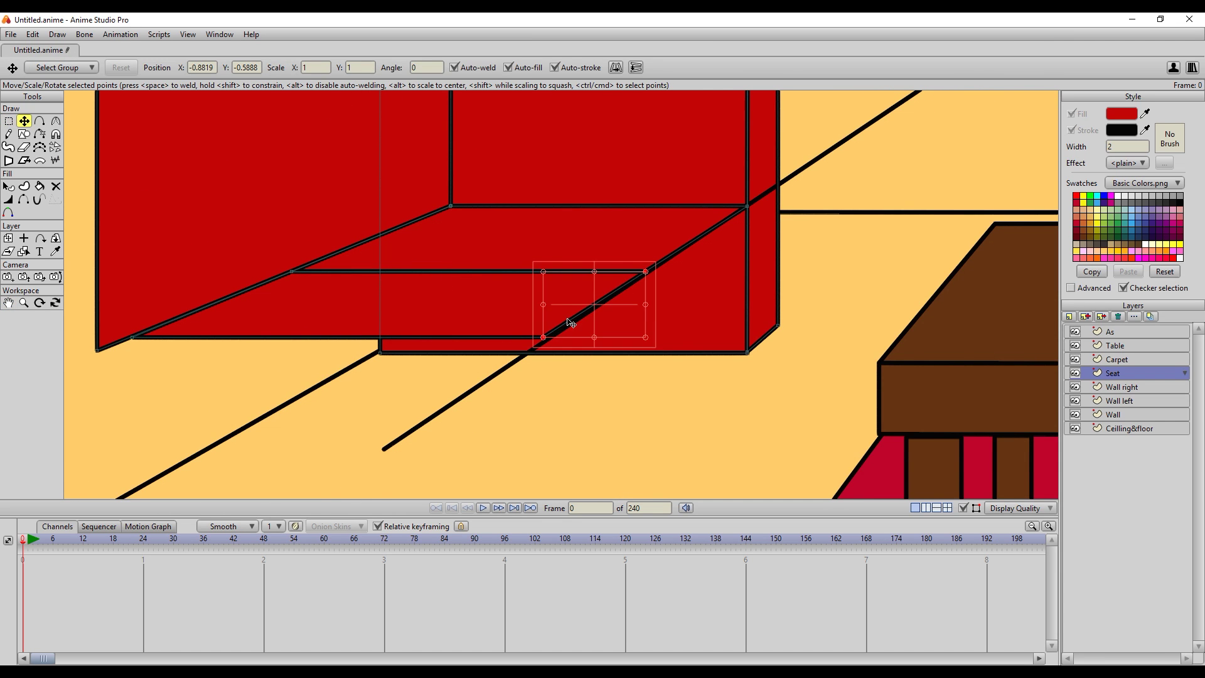
pyautogui.scroll(4, 347, 301)
pyautogui.moveTo(524, 385); pyautogui.dragTo(532, 384)
# Move the side panel's front vertical edge inward to the front cushion's corner and adjust the As guide line end
pyautogui.scroll(-6, 274, 409)
pyautogui.moveTo(274, 313); pyautogui.dragTo(395, 415)
pyautogui.press('g')
pyautogui.moveTo(383, 156); pyautogui.dragTo(446, 444)
pyautogui.press('t')
pyautogui.moveTo(423, 361); pyautogui.dragTo(442, 356)
pyautogui.click(1123, 331)
pyautogui.moveTo(257, 181); pyautogui.dragTo(261, 188)
pyautogui.click(1114, 373)
# Fine-tune the As guide line end against the seat's edges and return to editing the Seat layer
pyautogui.moveTo(374, 262); pyautogui.dragTo(474, 375)
pyautogui.scroll(8, 474, 375)
pyautogui.press('g')
pyautogui.press('t')
pyautogui.scroll(-7, 487, 258)
pyautogui.click(1123, 332)
pyautogui.moveTo(354, 297); pyautogui.dragTo(354, 287)
pyautogui.click(1114, 373)
pyautogui.moveTo(501, 278); pyautogui.dragTo(481, 211)
# Hide the As guide layer and examine the seat's edges and cushion joints up close
pyautogui.click(963, 507)
pyautogui.click(1076, 332)
pyautogui.scroll(-7, 753, 320)
pyautogui.click(10, 303)
pyautogui.scroll(9, 480, 210)
pyautogui.click(964, 508)
pyautogui.scroll(4, 384, 356)
pyautogui.moveTo(561, 347); pyautogui.dragTo(747, 228)
pyautogui.moveTo(408, 376); pyautogui.dragTo(409, 366)
pyautogui.scroll(4, 788, 205)
pyautogui.moveTo(789, 204); pyautogui.dragTo(265, 377)
pyautogui.moveTo(399, 267); pyautogui.dragTo(398, 224)
pyautogui.hotkey('ctrl', 'z')
pyautogui.hotkey('ctrl', 'z')
pyautogui.hotkey('ctrl', 'z')
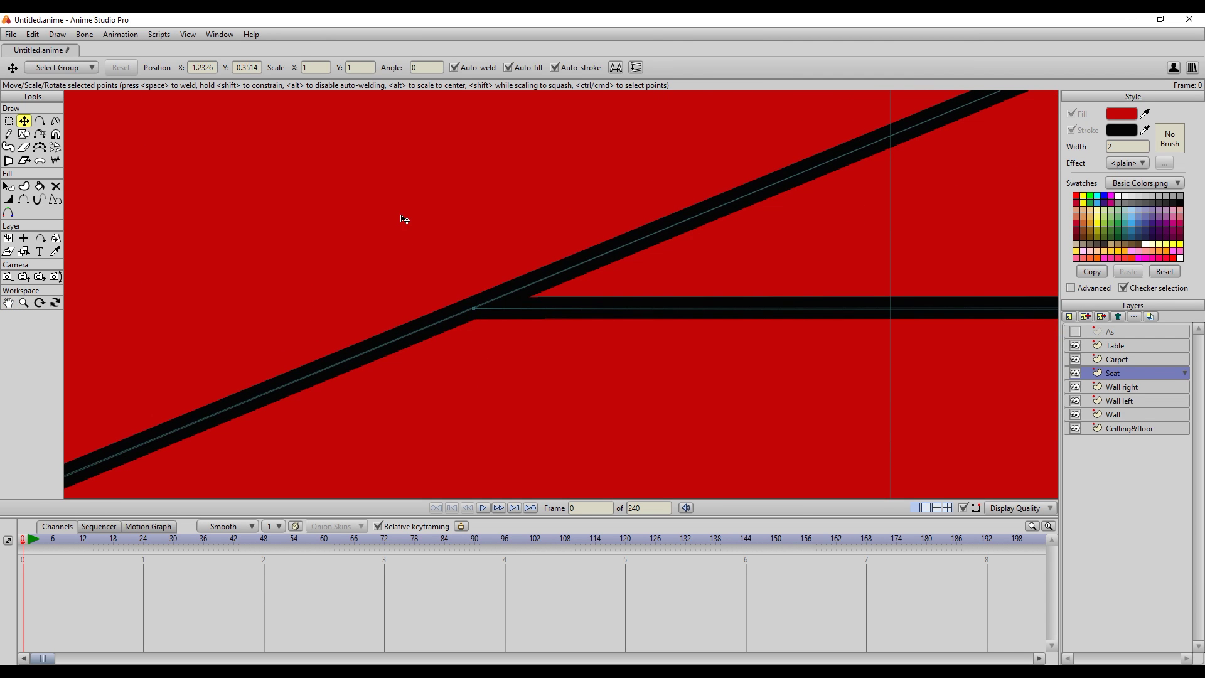
# Add a point at the cushion joint on the side panel and raise a vertical divider line from it
pyautogui.press('a')
pyautogui.click(470, 287)
pyautogui.press('t')
pyautogui.scroll(-5, 249, 175)
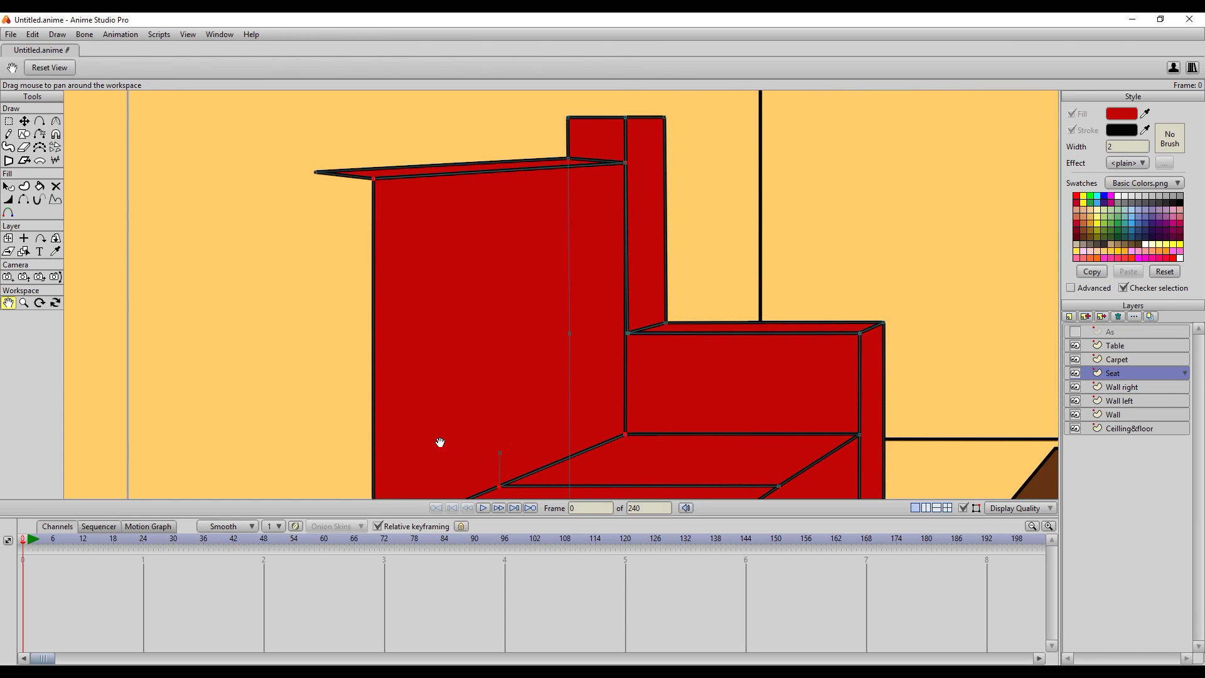
# Draw a red rectangle below the rear cushion's outer edge and slant its front corners into a perspective side face
pyautogui.press('r')
pyautogui.scroll(6, 505, 191)
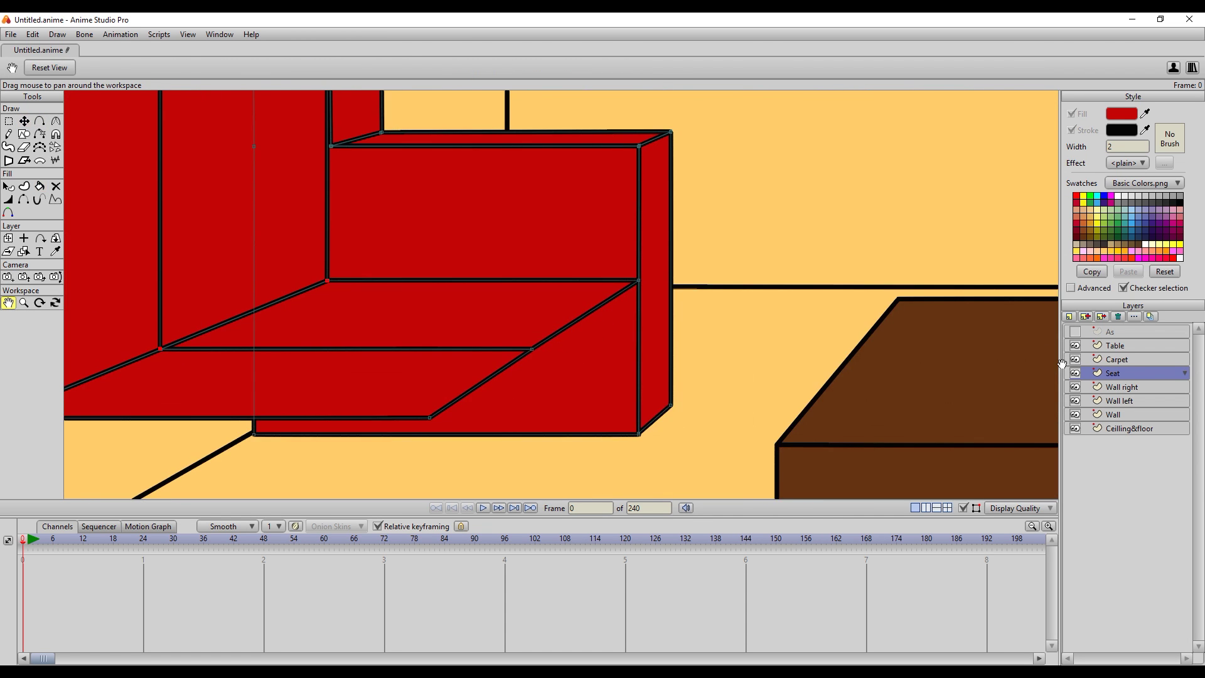
pyautogui.moveTo(695, 271); pyautogui.dragTo(525, 363)
pyautogui.press('t')
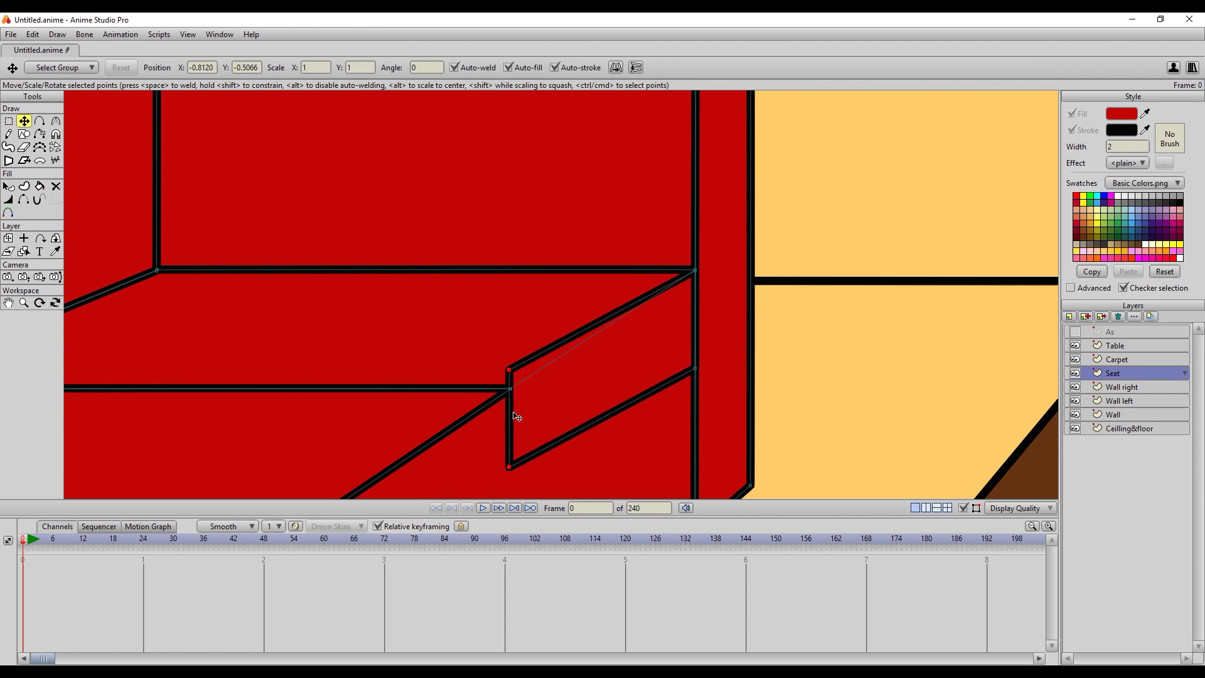
# Duplicate the rear cushion's side face and place the copy under the front cushion's outer edge
pyautogui.scroll(-4, 511, 409)
pyautogui.keyDown('ctrl'); pyautogui.click(580, 349); pyautogui.keyUp('ctrl')
pyautogui.hotkey('ctrl', 'c')
pyautogui.hotkey('ctrl', 'v')
pyautogui.moveTo(582, 347); pyautogui.dragTo(506, 396)
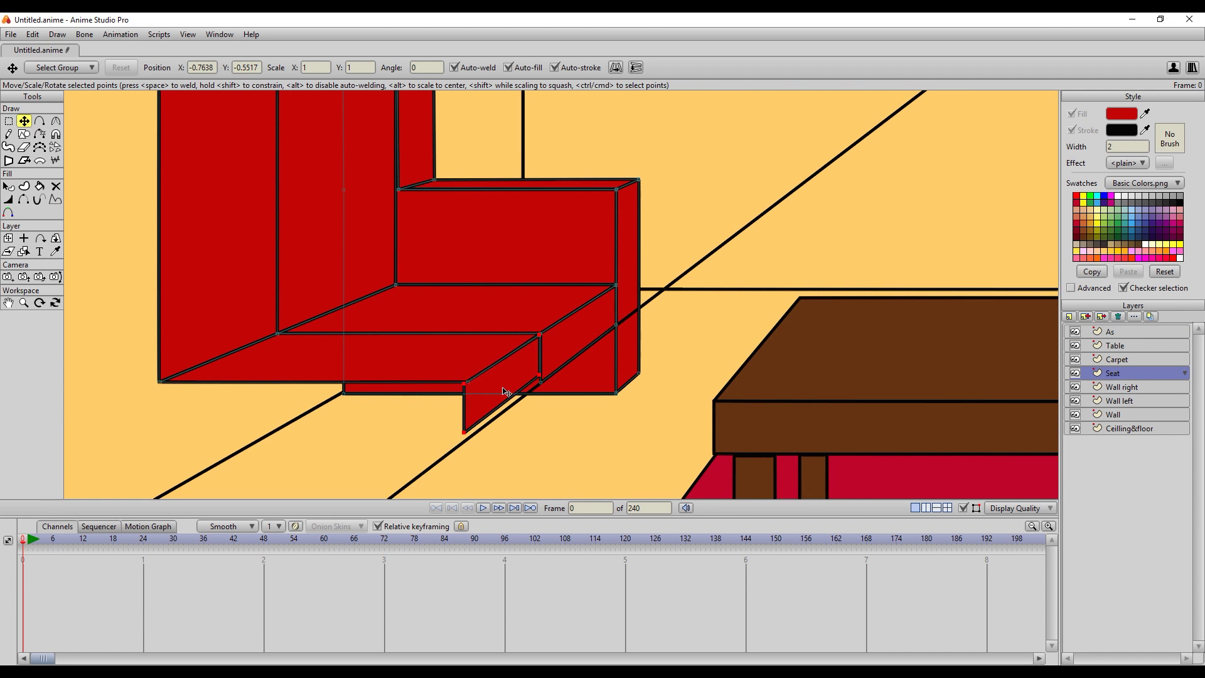
# Adjust the front cushion side face's corners against the As guide line running beneath the cushions
pyautogui.scroll(8, 481, 450)
pyautogui.scroll(-5, 426, 314)
pyautogui.press('g')
pyautogui.moveTo(417, 278); pyautogui.dragTo(451, 387)
pyautogui.press('t')
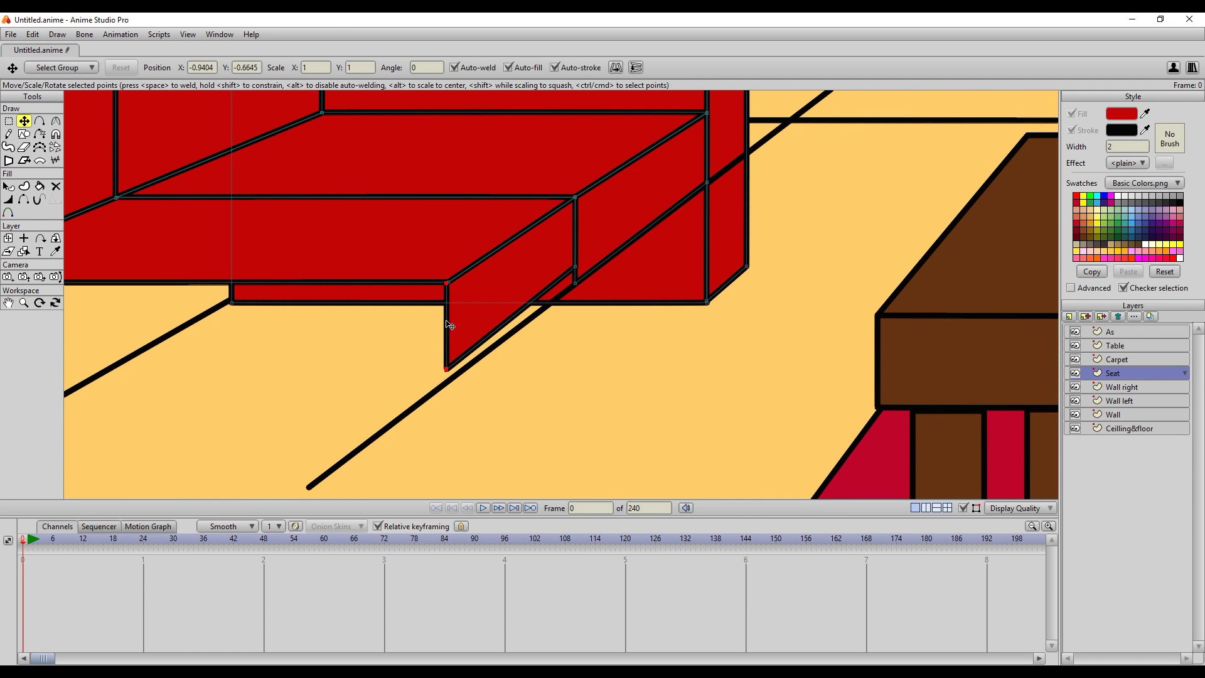
pyautogui.moveTo(576, 268)
pyautogui.mouseDown()
pyautogui.moveTo(575, 284)
pyautogui.moveTo(378, 338)
pyautogui.mouseUp()
# Add a red face below the cushion side faces and pull its front corners down toward the floor in perspective
pyautogui.scroll(-5, 576, 286)
pyautogui.press('s')
pyautogui.press('g')
pyautogui.moveTo(359, 252); pyautogui.dragTo(395, 352)
pyautogui.press('t')
pyautogui.moveTo(383, 301); pyautogui.dragTo(444, 417)
pyautogui.scroll(8, 591, 338)
pyautogui.moveTo(591, 337); pyautogui.dragTo(317, 312)
pyautogui.scroll(-8, 564, 282)
# Reposition the As guide line along the seat's base and fit the lower side face's front corner to it
pyautogui.click(1121, 331)
pyautogui.press('t')
pyautogui.moveTo(280, 389); pyautogui.dragTo(334, 448)
pyautogui.click(1121, 374)
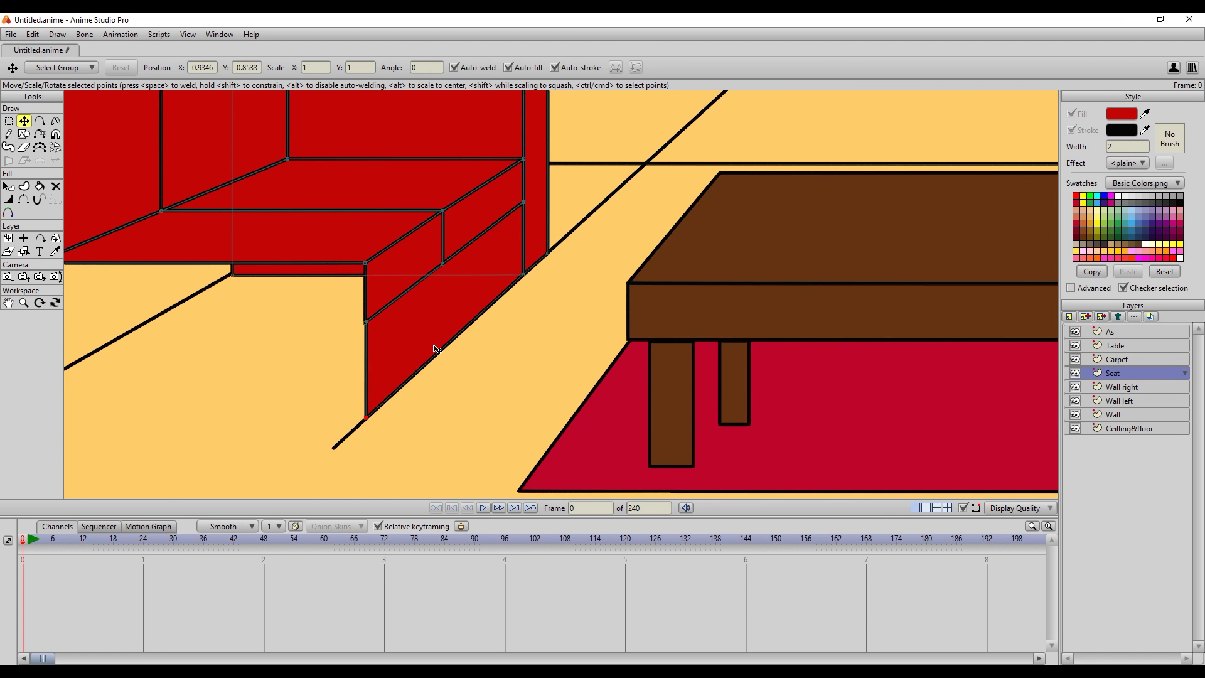
# Extend the As guide line's near end further along the floor past the lower side face, and return to the Seat layer
pyautogui.press('h')
pyautogui.scroll(-4, 384, 390)
pyautogui.click(1121, 331)
pyautogui.press('t')
pyautogui.moveTo(484, 396); pyautogui.dragTo(442, 436)
pyautogui.press('h')
pyautogui.scroll(-3, 415, 294)
pyautogui.click(1121, 374)
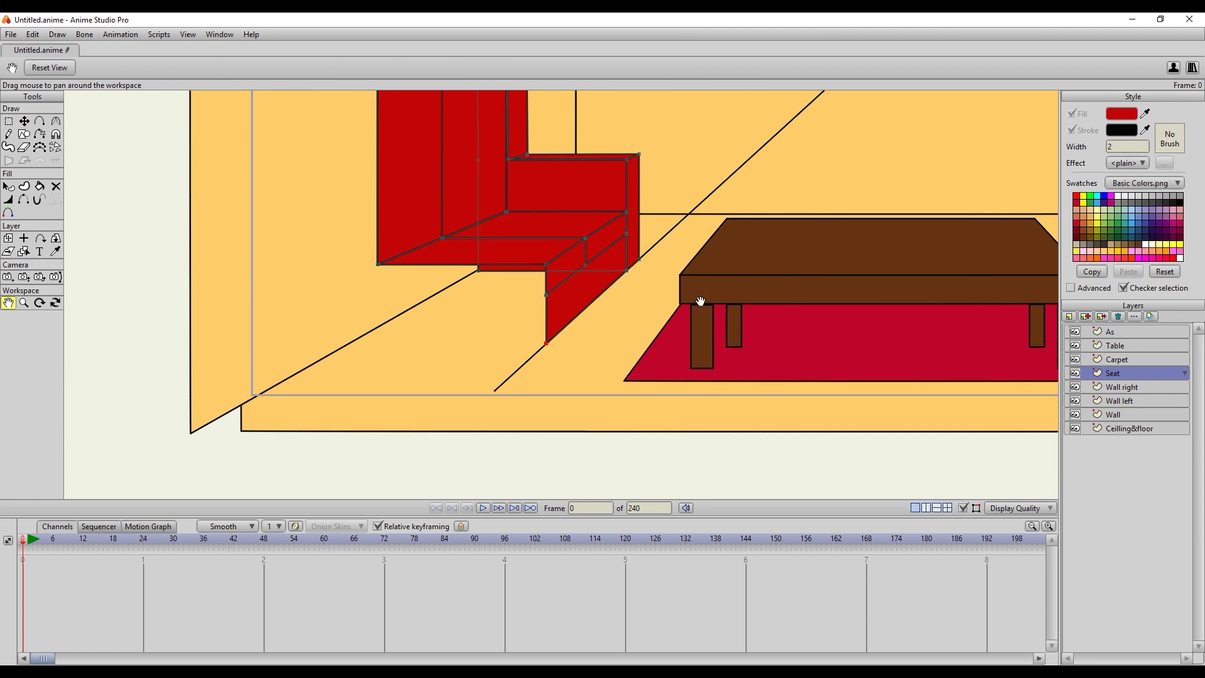
# Draw a large red rectangle at the seat's near end as the front armrest and fit its top edge to a repositioned As guide line
pyautogui.scroll(2, 727, 313)
pyautogui.press('r')
pyautogui.moveTo(521, 381); pyautogui.dragTo(229, 189)
pyautogui.click(1111, 331)
pyautogui.scroll(-2, 565, 295)
pyautogui.press('t')
pyautogui.moveTo(266, 102); pyautogui.dragTo(408, 270)
pyautogui.click(1121, 374)
pyautogui.moveTo(443, 209); pyautogui.dragTo(443, 191)
# Add two points to the front armrest's top edge and raise its outer end into a tall backrest section
pyautogui.press('h')
pyautogui.scroll(5, 461, 181)
pyautogui.scroll(-5, 461, 270)
pyautogui.press('t')
pyautogui.press('a')
pyautogui.click(319, 281)
pyautogui.click(345, 281)
pyautogui.press('t')
pyautogui.moveTo(299, 281); pyautogui.dragTo(299, 249)
# Align an As guide line with the rear backrest's top and fit the raised section of the front armrest to it
pyautogui.press('g')
pyautogui.moveTo(172, 204); pyautogui.dragTo(368, 88)
pyautogui.press('t')
pyautogui.click(1111, 331)
pyautogui.scroll(-2, 898, 352)
pyautogui.moveTo(475, 434); pyautogui.dragTo(373, 223)
pyautogui.click(1113, 373)
pyautogui.scroll(3, 330, 192)
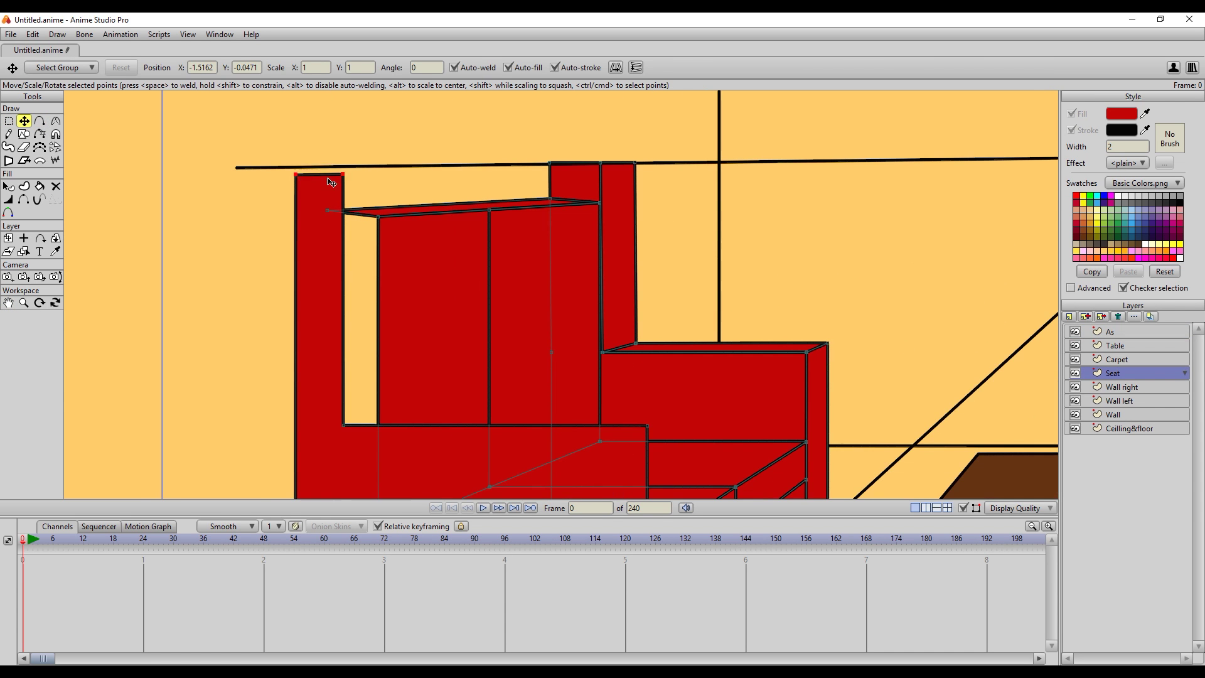
# Draw a narrow red rectangle along the raised section's inner edge, from its top down to the armrest
pyautogui.click(30, 138)
pyautogui.moveTo(344, 167)
pyautogui.mouseDown()
pyautogui.moveTo(344, 301)
pyautogui.moveTo(383, 425)
pyautogui.mouseUp()
pyautogui.press('t')
# Run two As guide lines through the rear armrest's top corners and fit the narrow face's bottom edge to one of them
pyautogui.click(1111, 332)
pyautogui.scroll(-3, 569, 439)
pyautogui.scroll(6, 431, 364)
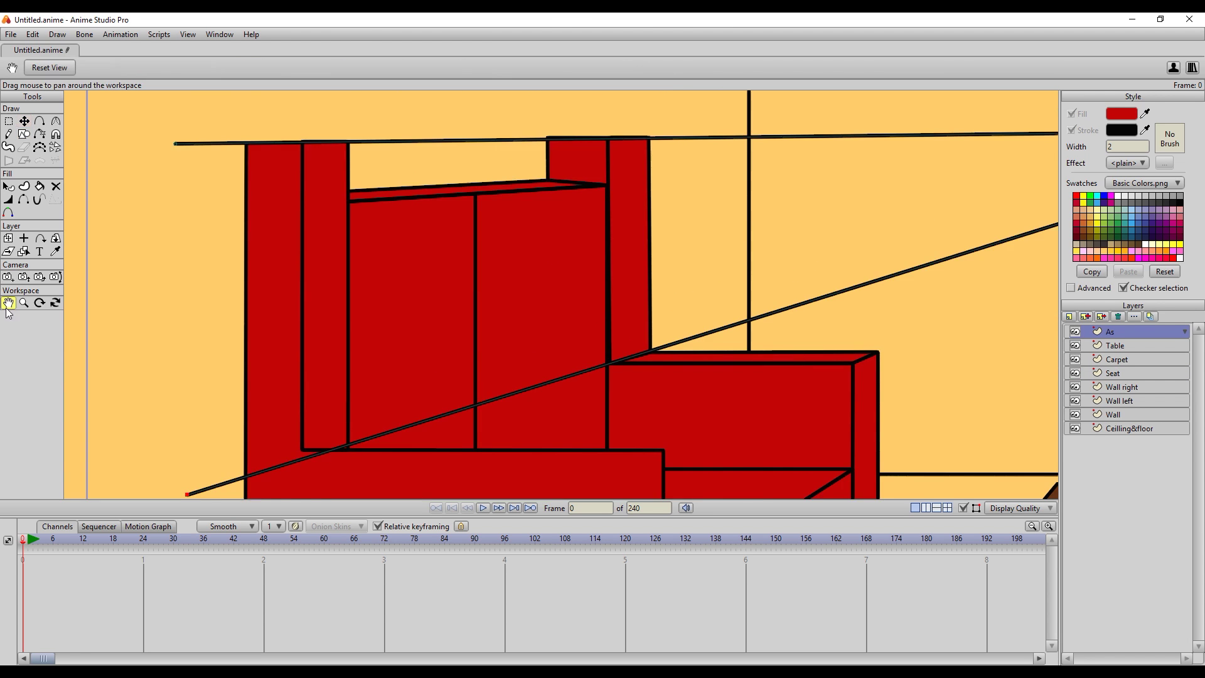
pyautogui.click(6, 304)
pyautogui.moveTo(239, 389); pyautogui.dragTo(320, 288)
pyautogui.scroll(-5, 320, 289)
pyautogui.click(24, 121)
pyautogui.moveTo(435, 191); pyautogui.dragTo(590, 339)
pyautogui.scroll(4, 590, 339)
pyautogui.scroll(-5, 656, 341)
pyautogui.keyDown('ctrl'); pyautogui.keyDown('alt'); pyautogui.click(659, 345); pyautogui.keyUp('alt'); pyautogui.keyUp('ctrl')
pyautogui.scroll(3, 659, 345)
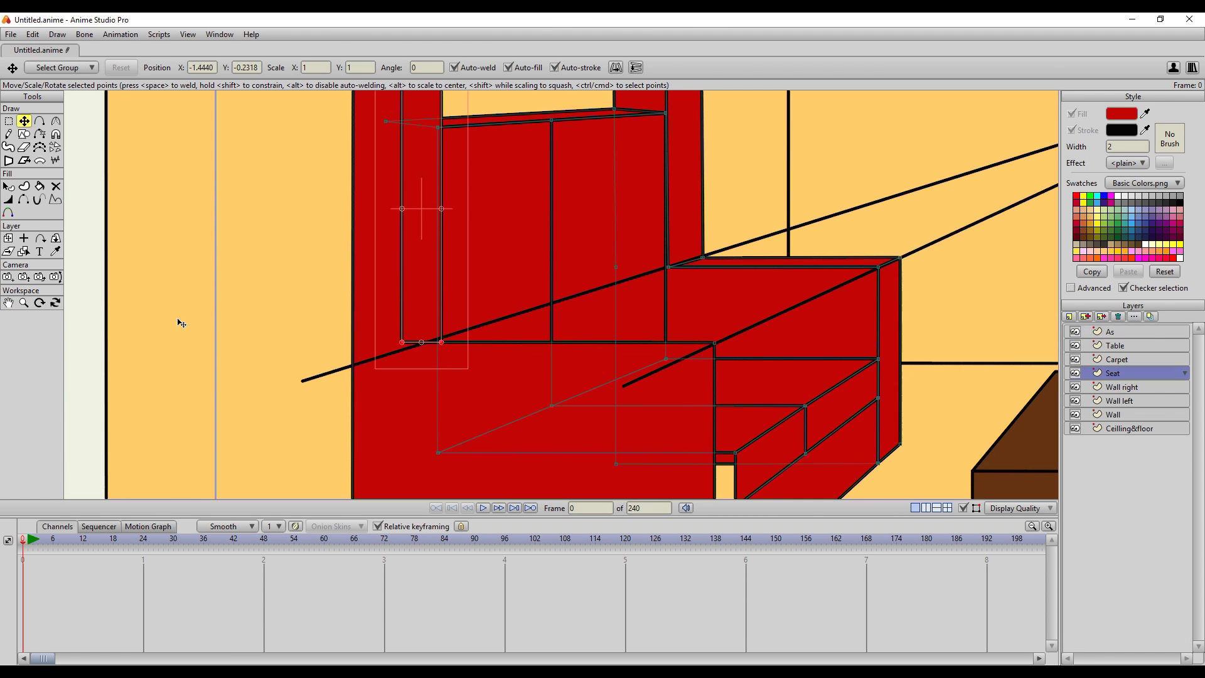
# Draw a thin red rectangle above the front armrest's top edge and lower its back corners to form the armrest's top face
pyautogui.press('r')
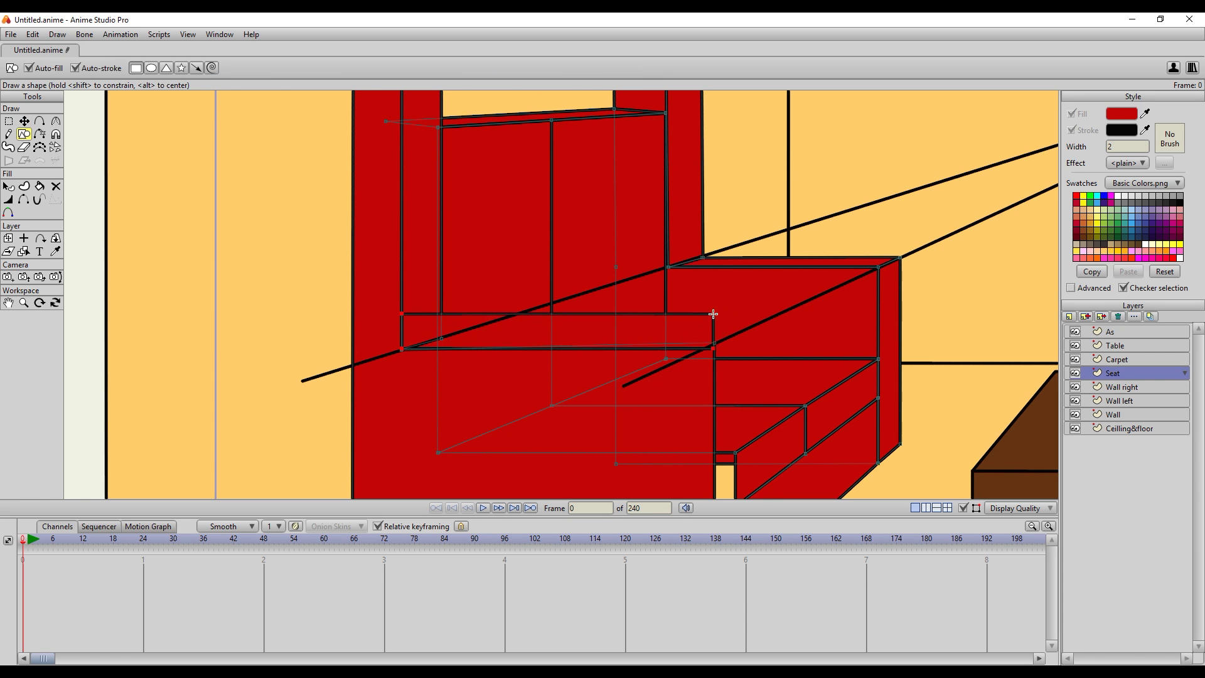
pyautogui.press('t')
pyautogui.moveTo(414, 324); pyautogui.dragTo(414, 337)
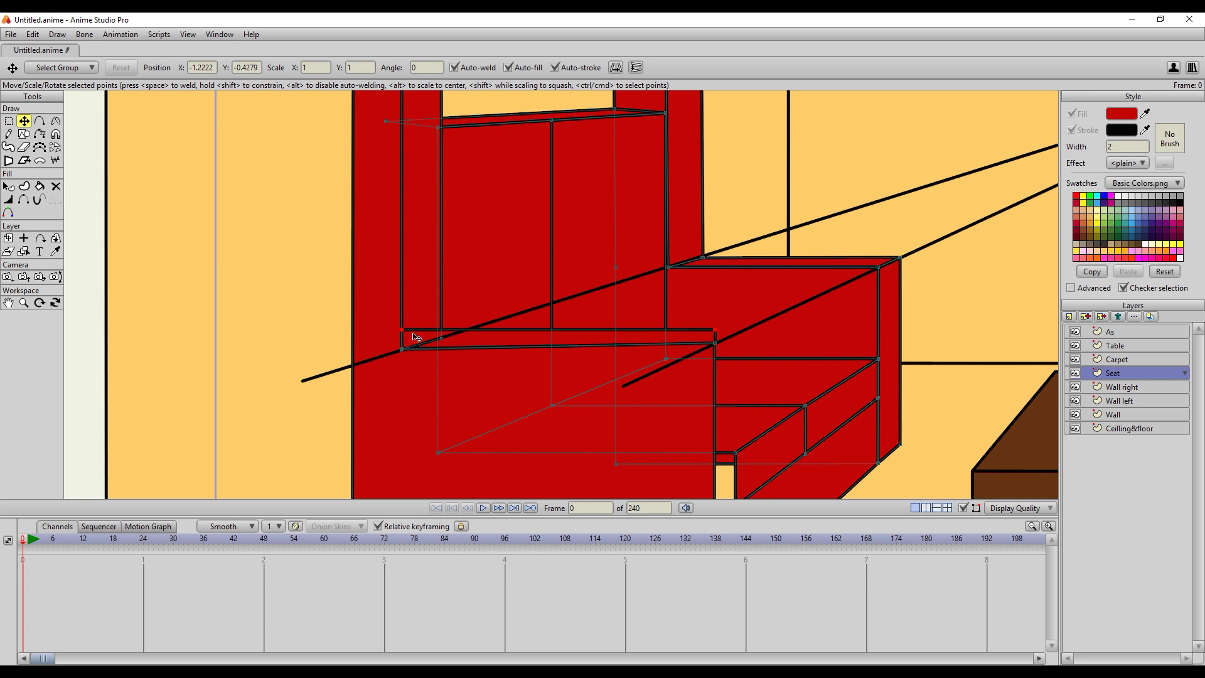
pyautogui.scroll(1, 745, 333)
# Draw a narrow red rectangle beside the front armrest's large face, from its top down to the floor, to form its front face
pyautogui.moveTo(747, 374)
pyautogui.mouseDown()
pyautogui.moveTo(406, 220)
pyautogui.moveTo(432, 218)
pyautogui.mouseUp()
pyautogui.click(25, 135)
pyautogui.moveTo(404, 184)
pyautogui.mouseDown()
pyautogui.moveTo(435, 481)
pyautogui.moveTo(429, 460)
pyautogui.mouseUp()
pyautogui.press('t')
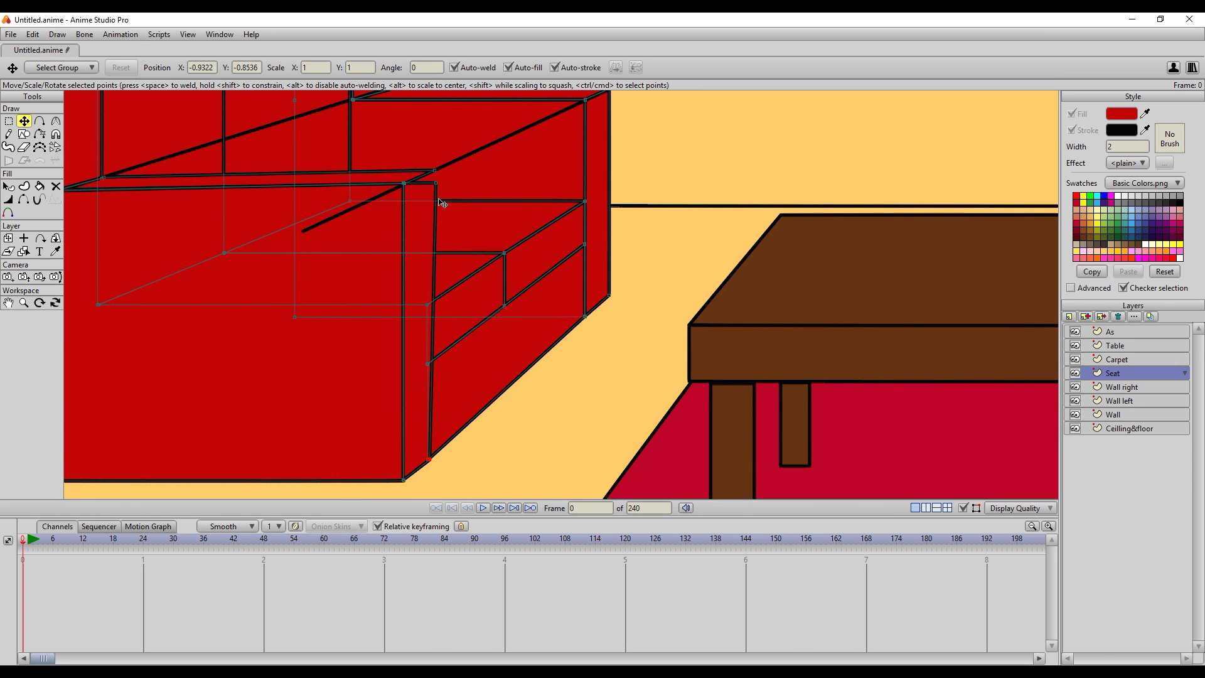
# Hide the As guide lines and check the finished seat against the room and table
pyautogui.click(963, 508)
pyautogui.click(1076, 331)
pyautogui.scroll(-8, 565, 301)
pyautogui.click(7, 304)
pyautogui.scroll(2, 637, 247)
pyautogui.moveTo(637, 247); pyautogui.dragTo(655, 306)
pyautogui.scroll(-4, 488, 279)
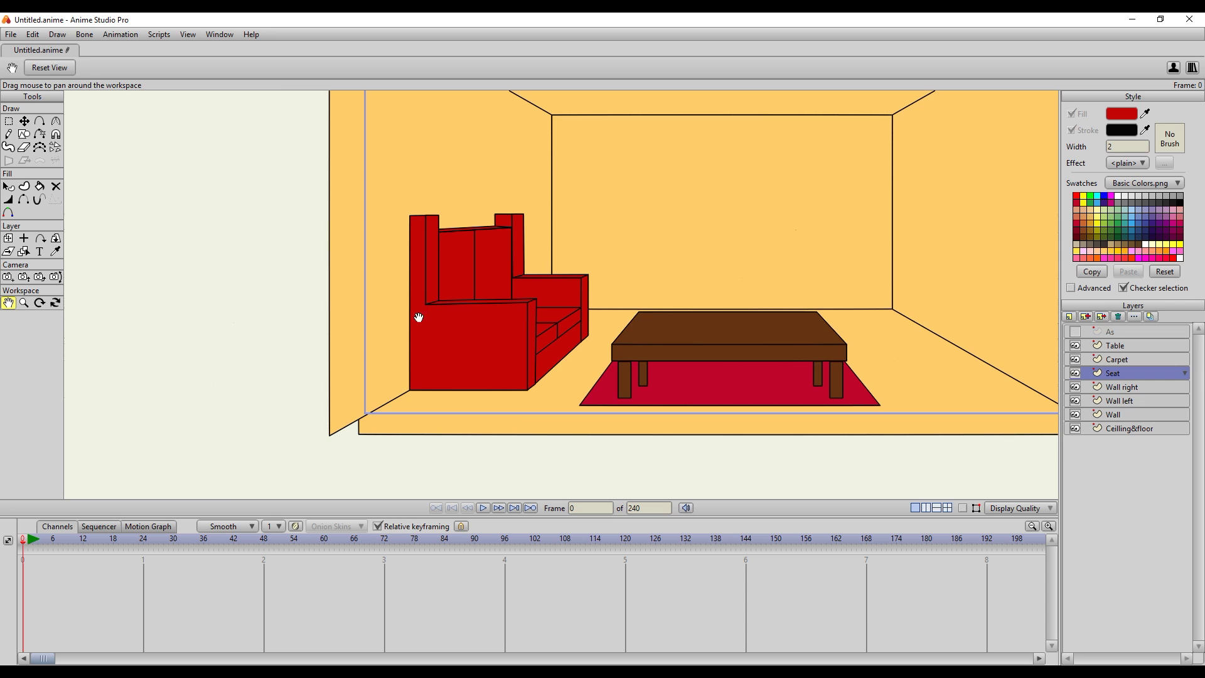
pyautogui.scroll(2, 401, 324)
pyautogui.moveTo(386, 353); pyautogui.dragTo(408, 381)
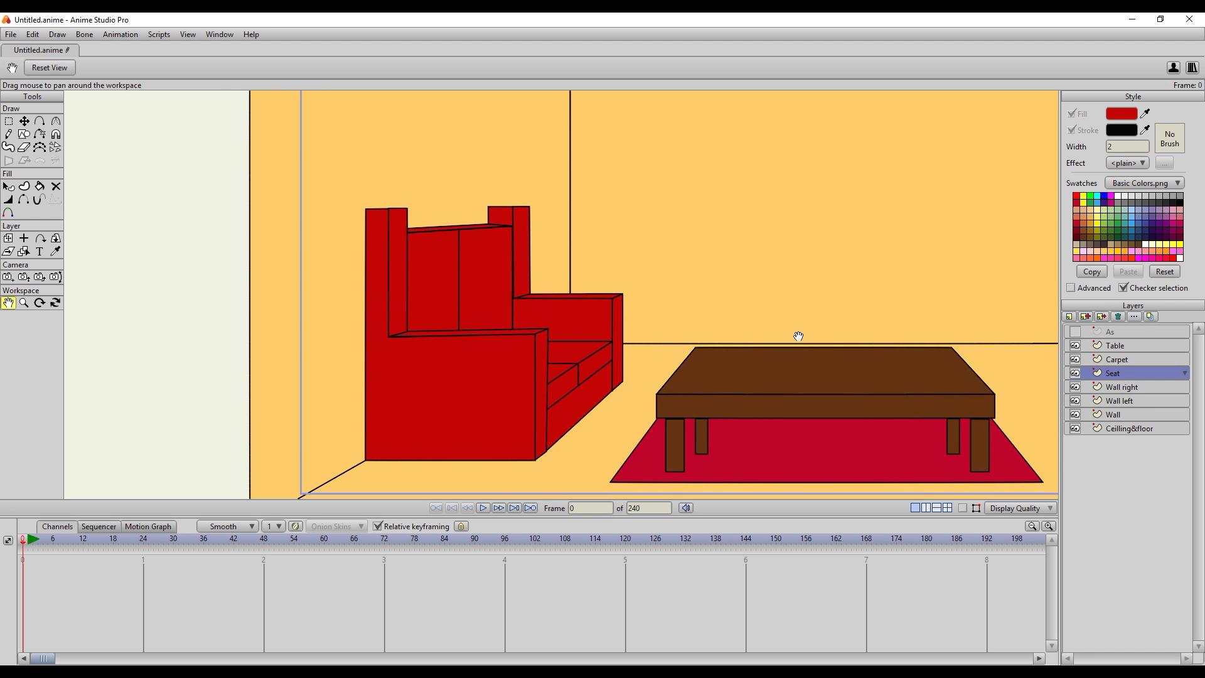
# Select all the seat's points and slightly round its edges with a curvature of about 0.03
pyautogui.click(9, 122)
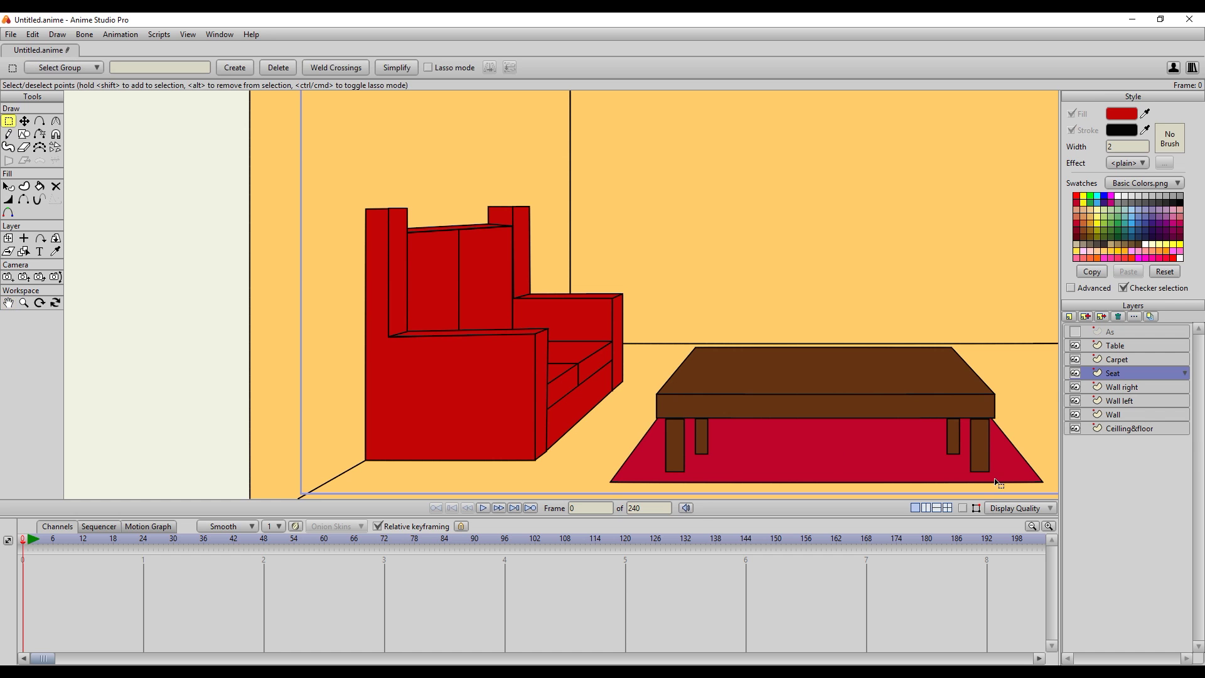
pyautogui.click(965, 508)
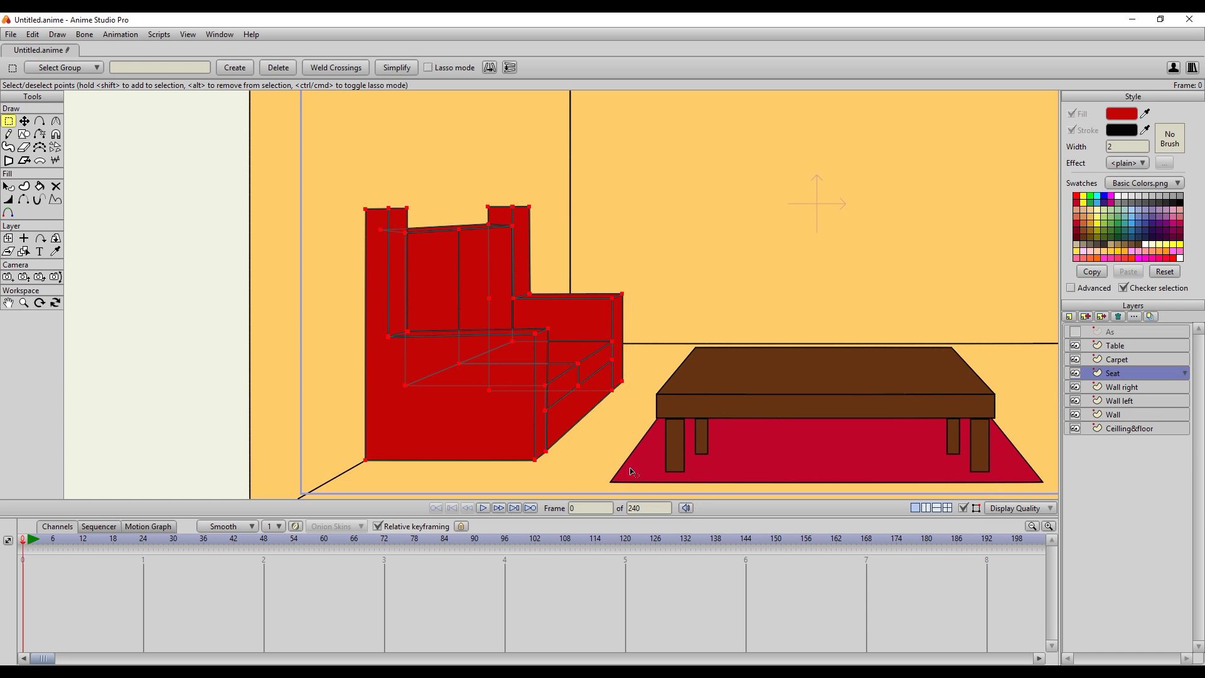
pyautogui.click(55, 122)
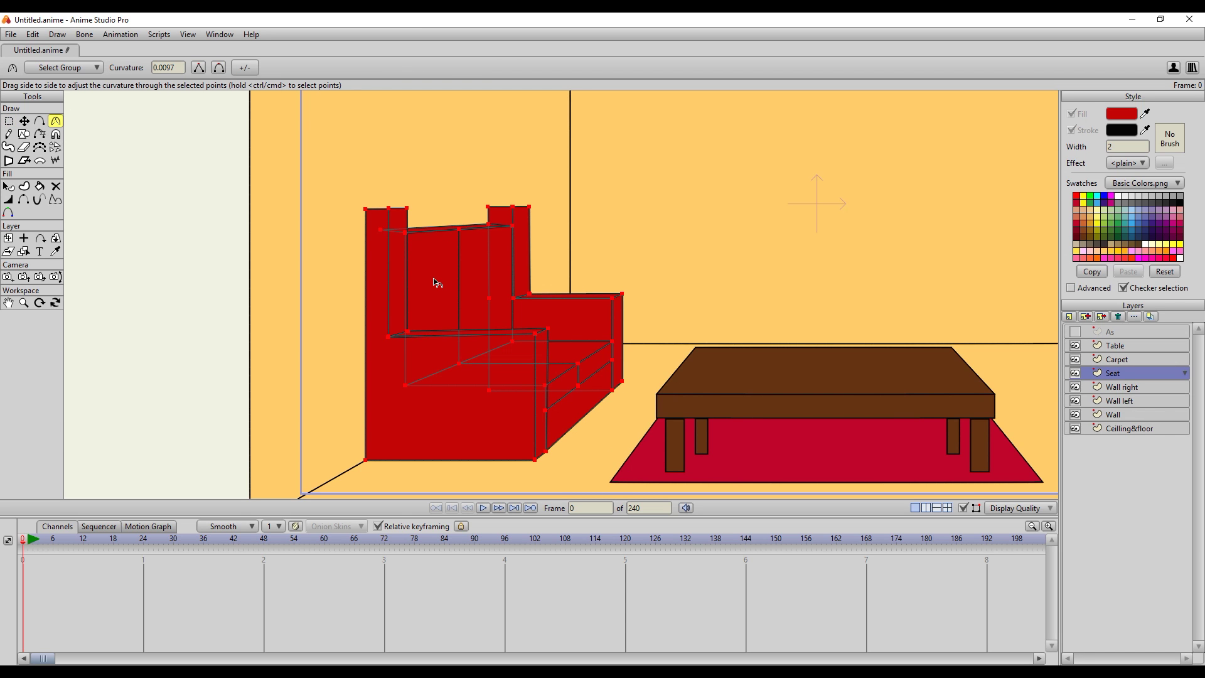
pyautogui.moveTo(438, 283); pyautogui.dragTo(472, 283)
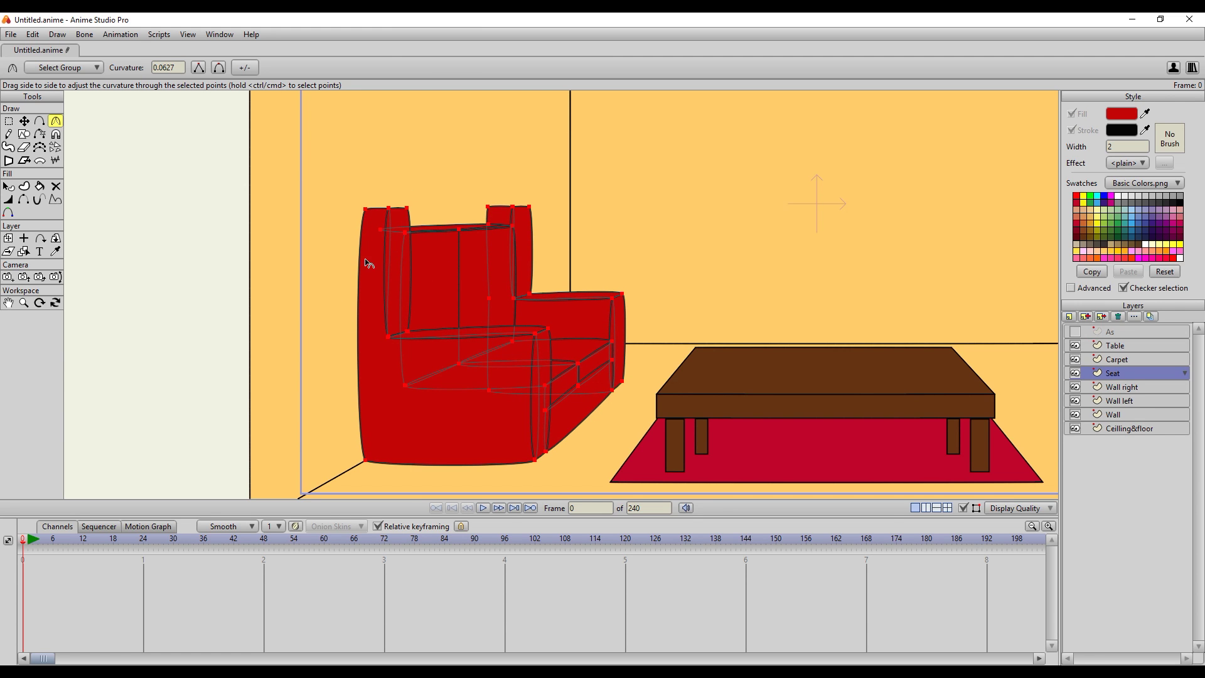
pyautogui.click(965, 508)
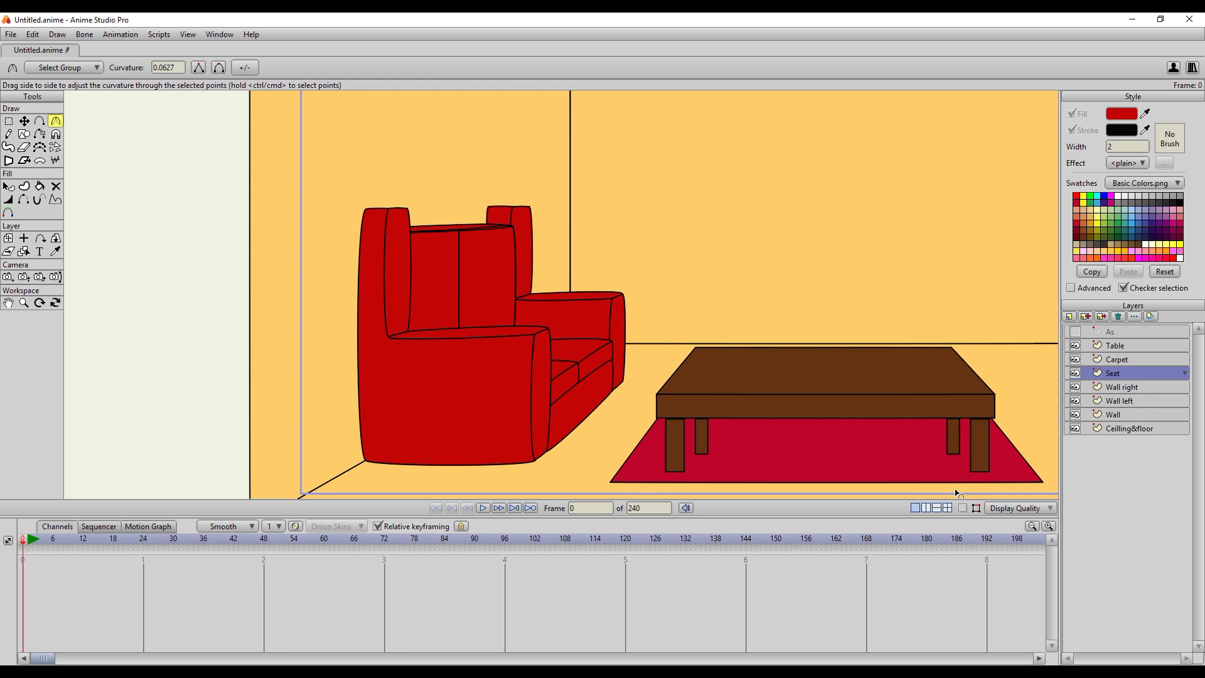
pyautogui.click(964, 509)
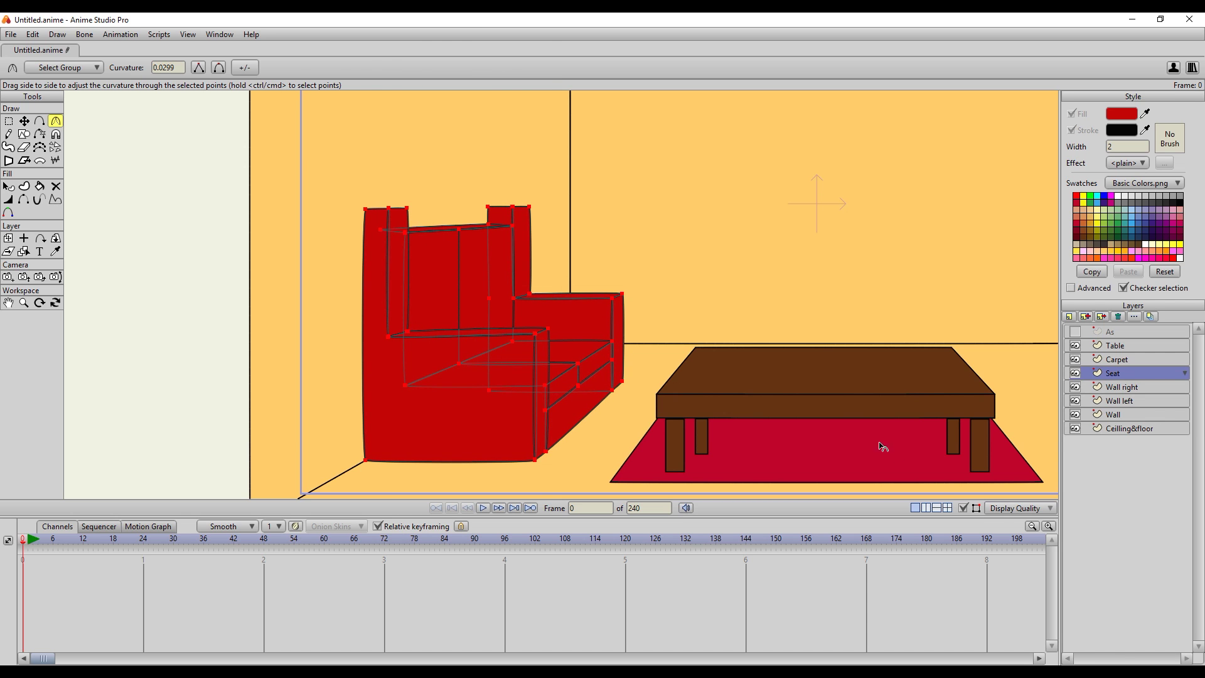
pyautogui.click(964, 509)
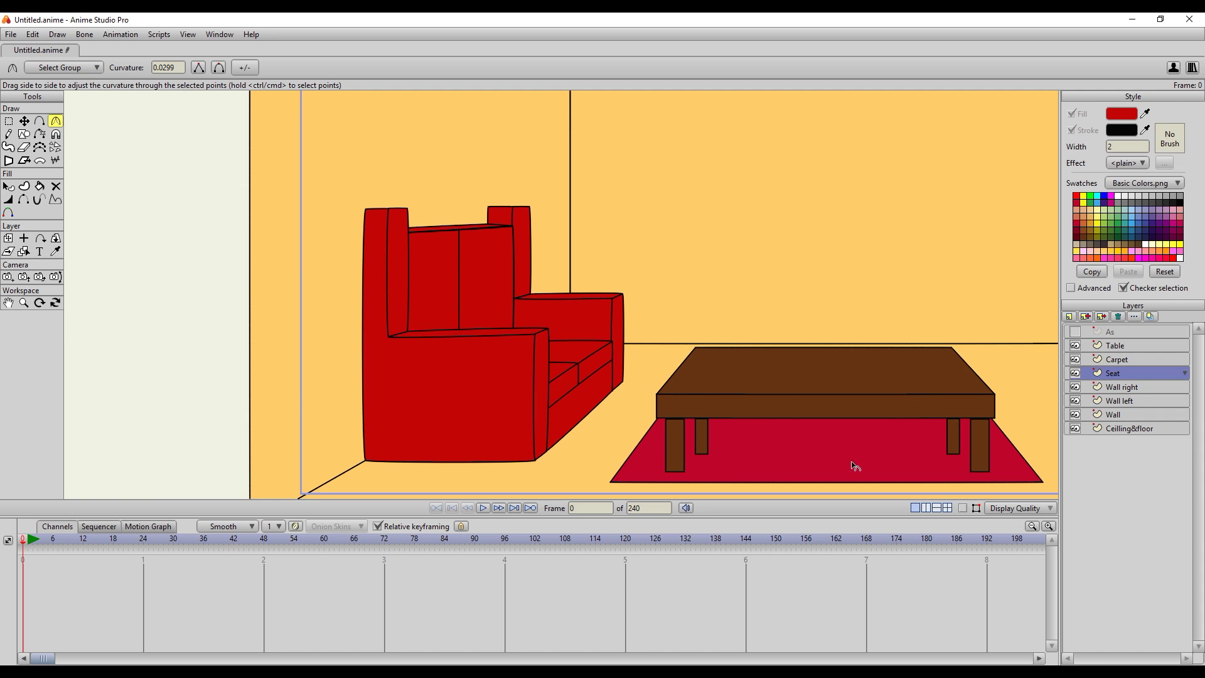
# Examine the rounded seat together with the table and carpet in the whole room
pyautogui.scroll(-4, 536, 351)
pyautogui.scroll(3, 538, 355)
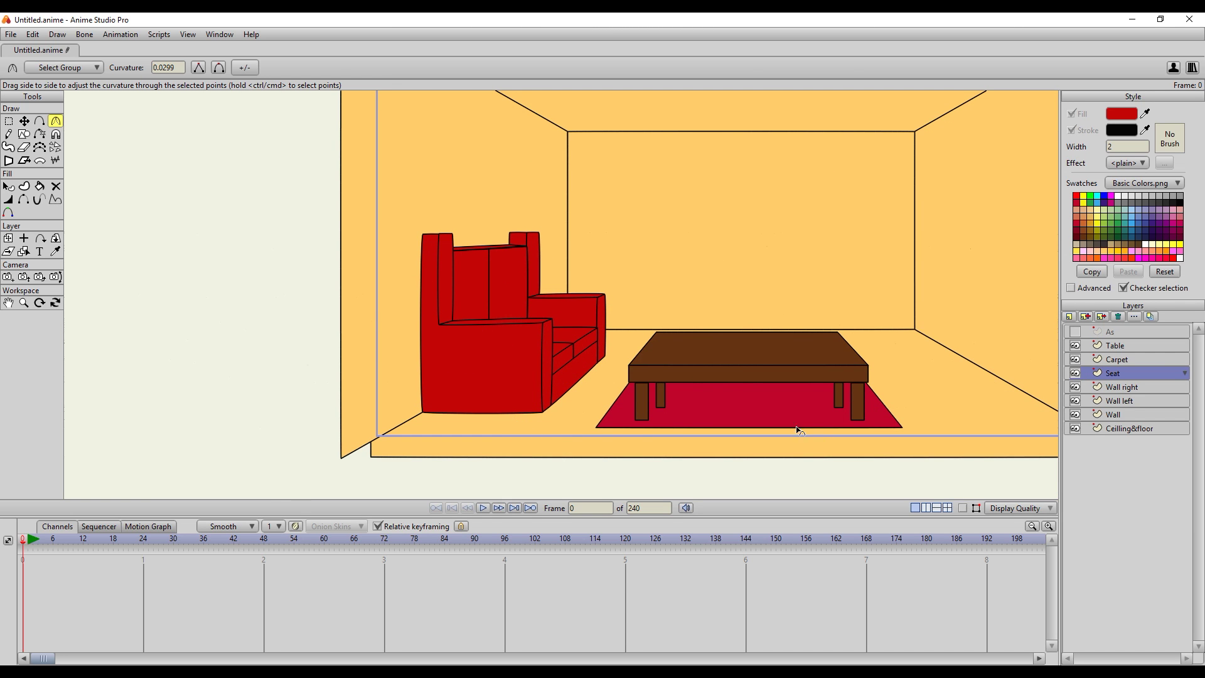
pyautogui.scroll(-3, 653, 307)
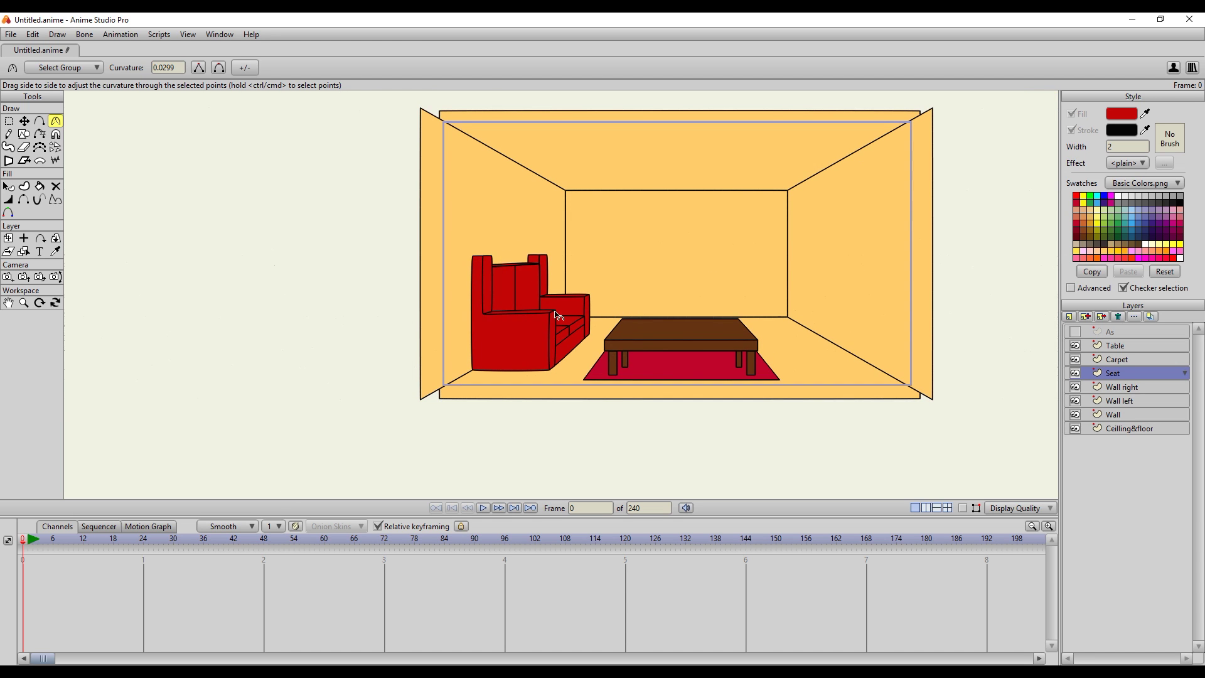
pyautogui.click(14, 304)
pyautogui.moveTo(546, 314); pyautogui.dragTo(470, 320)
pyautogui.scroll(1, 490, 344)
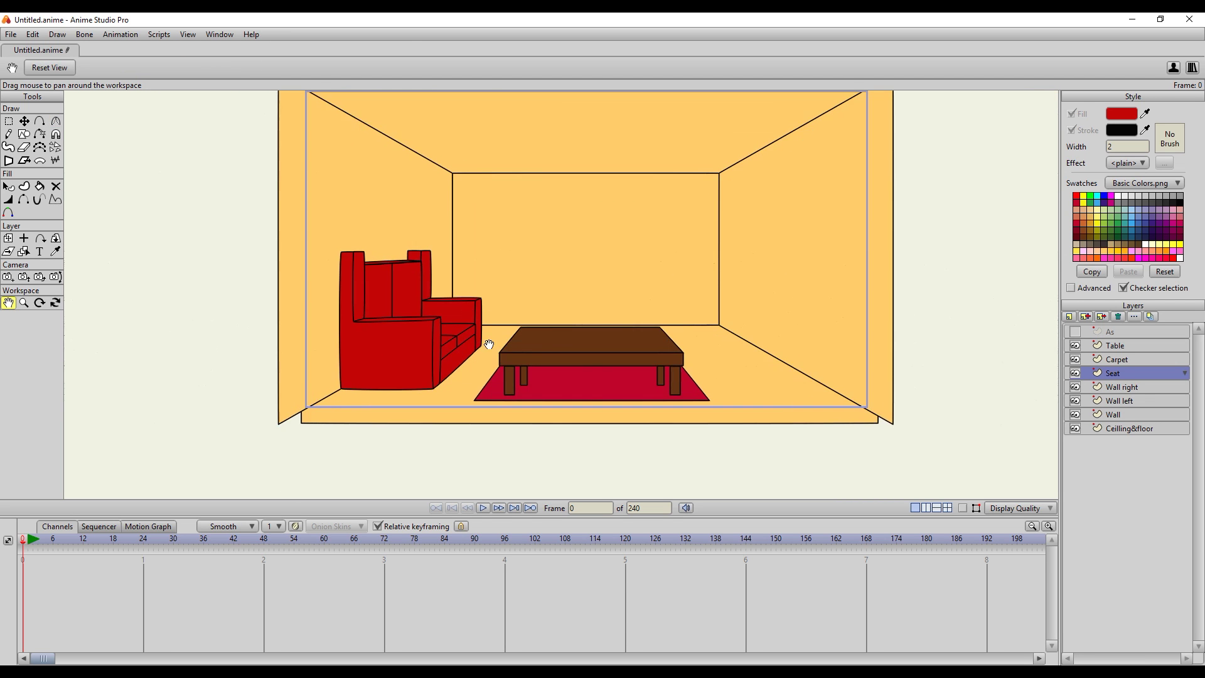
pyautogui.moveTo(665, 324); pyautogui.dragTo(607, 362)
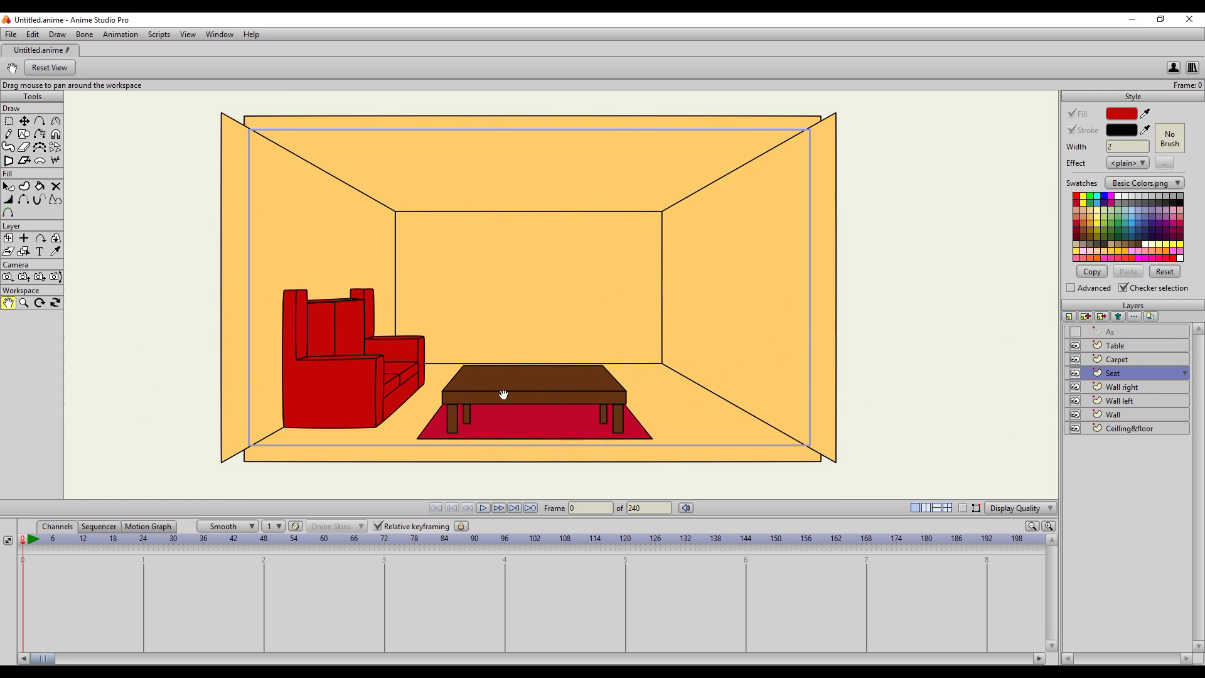
pyautogui.moveTo(543, 371)
pyautogui.mouseDown()
pyautogui.moveTo(431, 376)
pyautogui.moveTo(531, 368)
pyautogui.mouseUp()
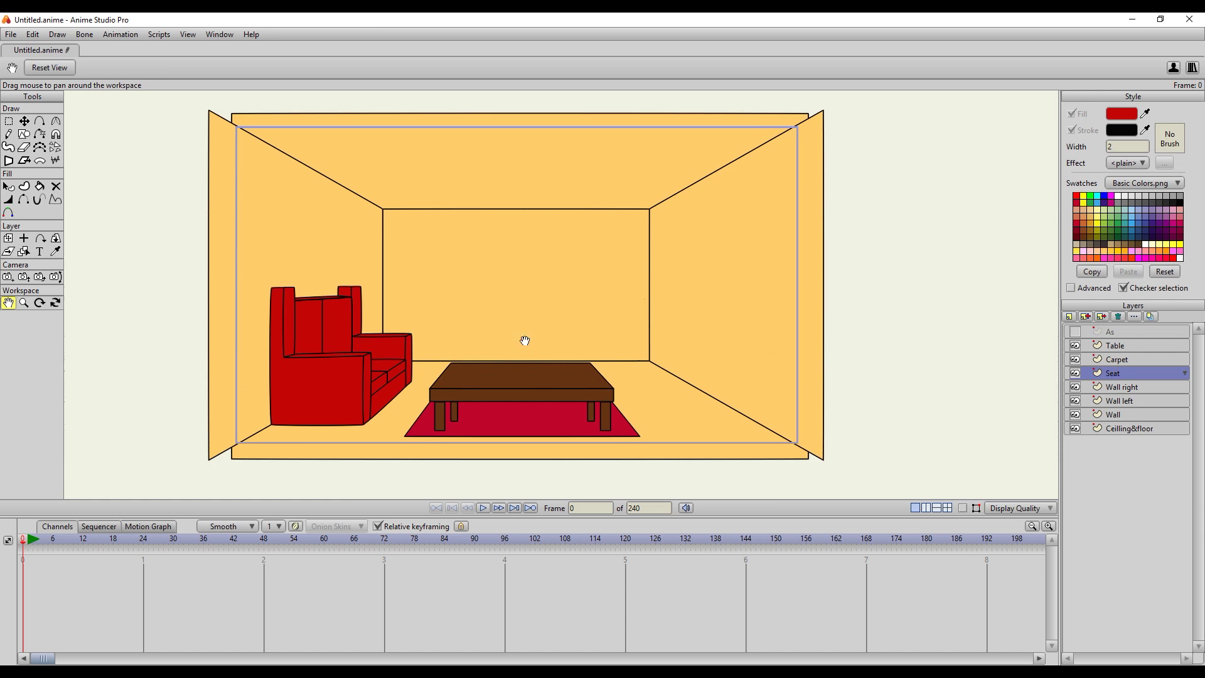
# Add a vector layer named Window above the Table layer and draw a light blue square on the right wall
pyautogui.scroll(3, 529, 354)
pyautogui.moveTo(565, 320); pyautogui.dragTo(445, 358)
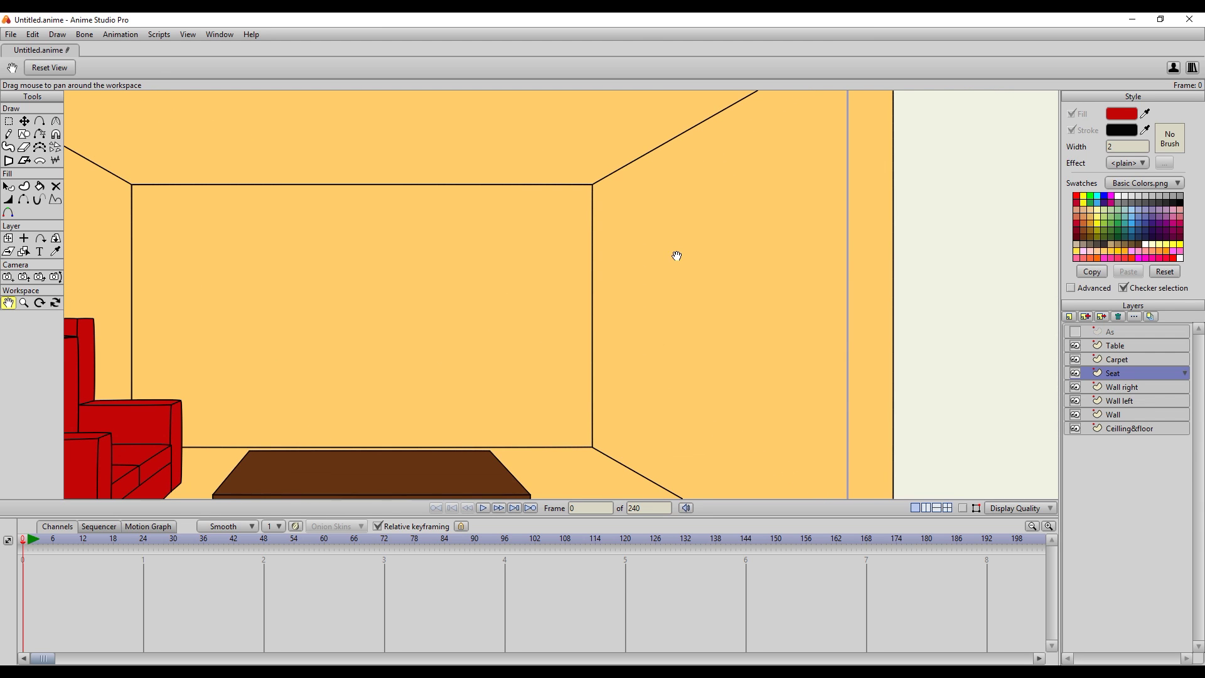
pyautogui.moveTo(691, 258); pyautogui.dragTo(630, 274)
pyautogui.click(1116, 346)
pyautogui.click(1069, 317)
pyautogui.click(1088, 327)
pyautogui.write('Window')
pyautogui.press('Return')
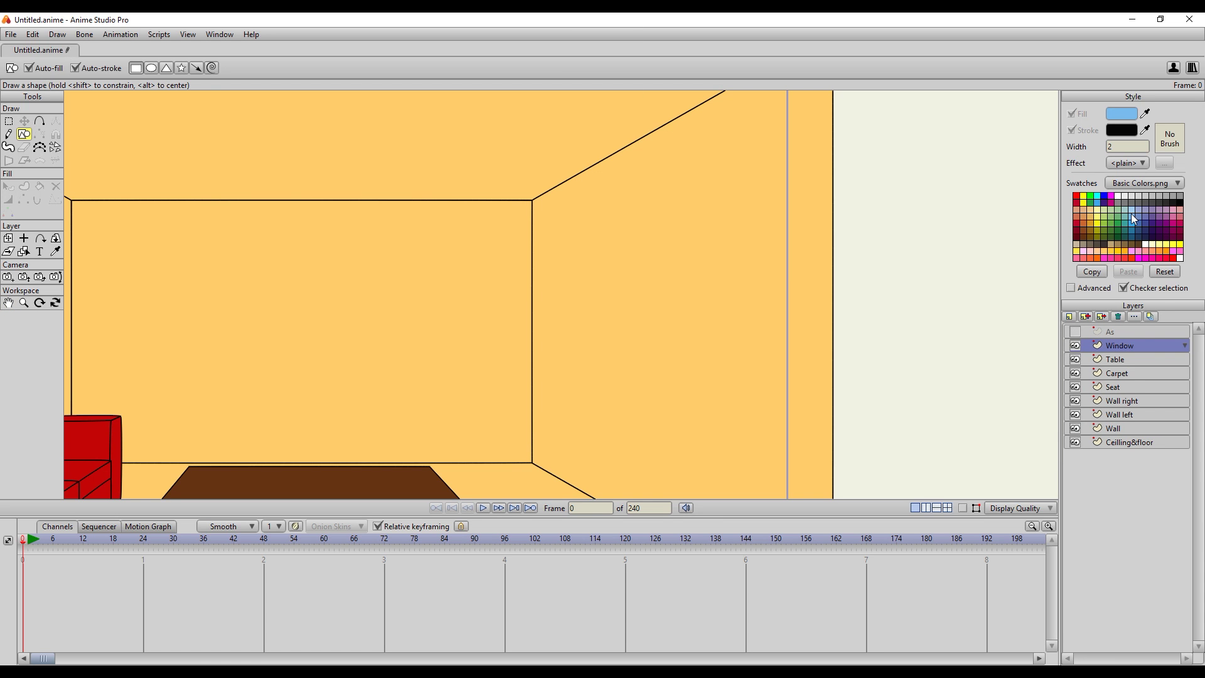
pyautogui.moveTo(692, 217); pyautogui.dragTo(563, 342)
pyautogui.click(24, 121)
# Show the As guide lines and run them from the vanishing point through the window's two outer corners
pyautogui.scroll(-5, 562, 295)
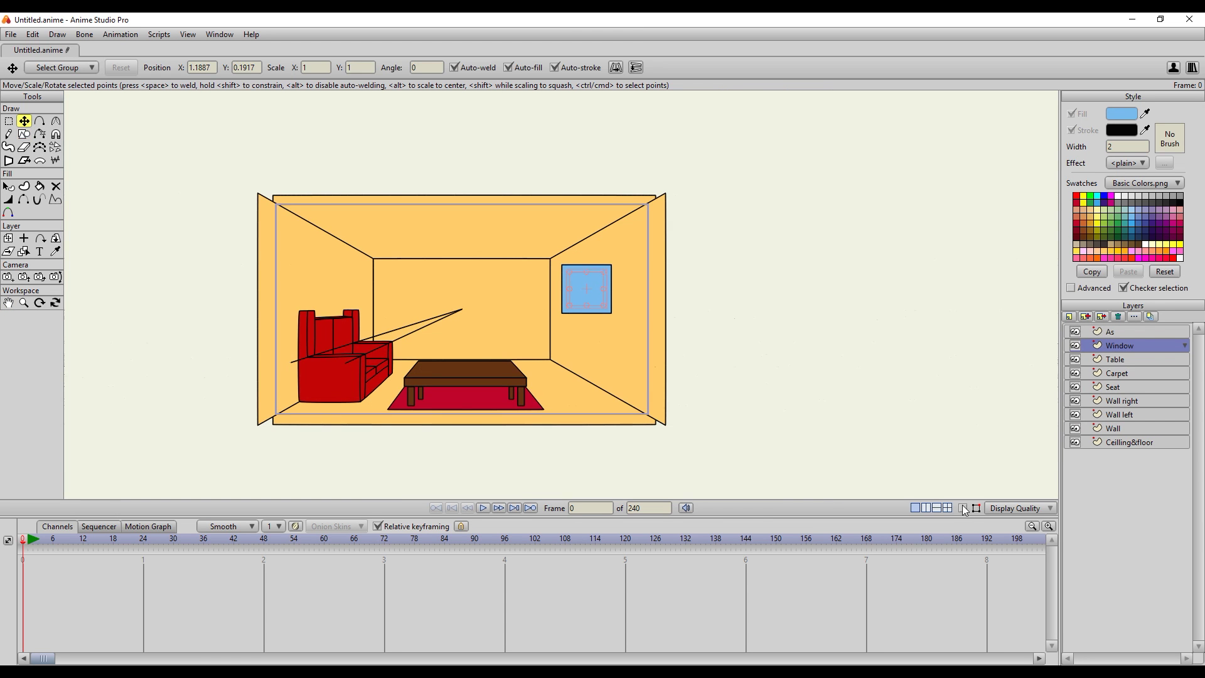
pyautogui.click(963, 507)
pyautogui.click(1111, 331)
pyautogui.moveTo(345, 363); pyautogui.dragTo(610, 312)
pyautogui.scroll(8, 611, 312)
pyautogui.click(1120, 346)
pyautogui.moveTo(648, 275)
pyautogui.mouseDown()
pyautogui.moveTo(673, 277)
pyautogui.moveTo(661, 274)
pyautogui.mouseUp()
pyautogui.click(1111, 331)
pyautogui.scroll(6, 683, 284)
pyautogui.moveTo(378, 211); pyautogui.dragTo(427, 211)
pyautogui.moveTo(428, 483); pyautogui.dragTo(463, 315)
pyautogui.scroll(2, 462, 315)
pyautogui.moveTo(385, 400); pyautogui.dragTo(735, 396)
# Move the window's two inner corners onto the guide lines so its top and bottom edges follow the perspective
pyautogui.scroll(-8, 463, 411)
pyautogui.click(1119, 346)
pyautogui.click(508, 195)
pyautogui.moveTo(507, 171); pyautogui.dragTo(507, 238)
pyautogui.moveTo(506, 394); pyautogui.dragTo(507, 391)
pyautogui.click(506, 314)
pyautogui.scroll(-3, 561, 326)
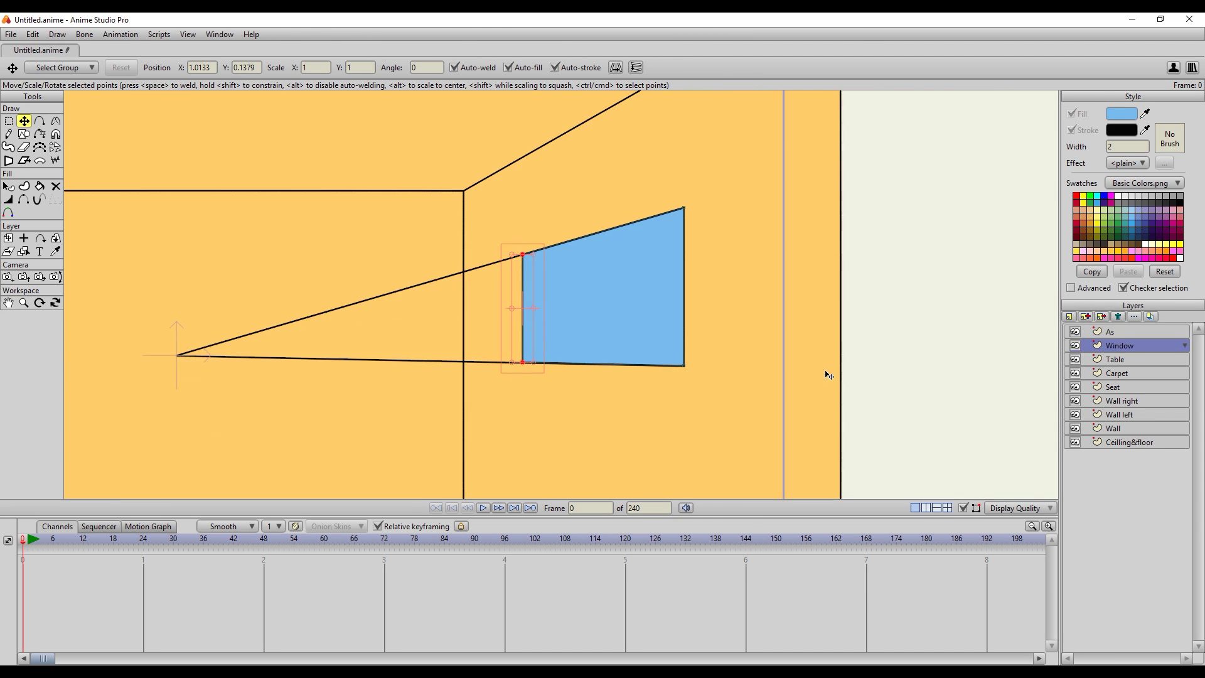
# Divide the window into four panes with a vertical and a slanted line, and stroke both lines
pyautogui.click(1076, 332)
pyautogui.scroll(3, 628, 282)
pyautogui.click(40, 122)
pyautogui.moveTo(603, 208); pyautogui.dragTo(605, 393)
pyautogui.scroll(4, 567, 271)
pyautogui.moveTo(446, 344); pyautogui.dragTo(928, 290)
pyautogui.click(40, 187)
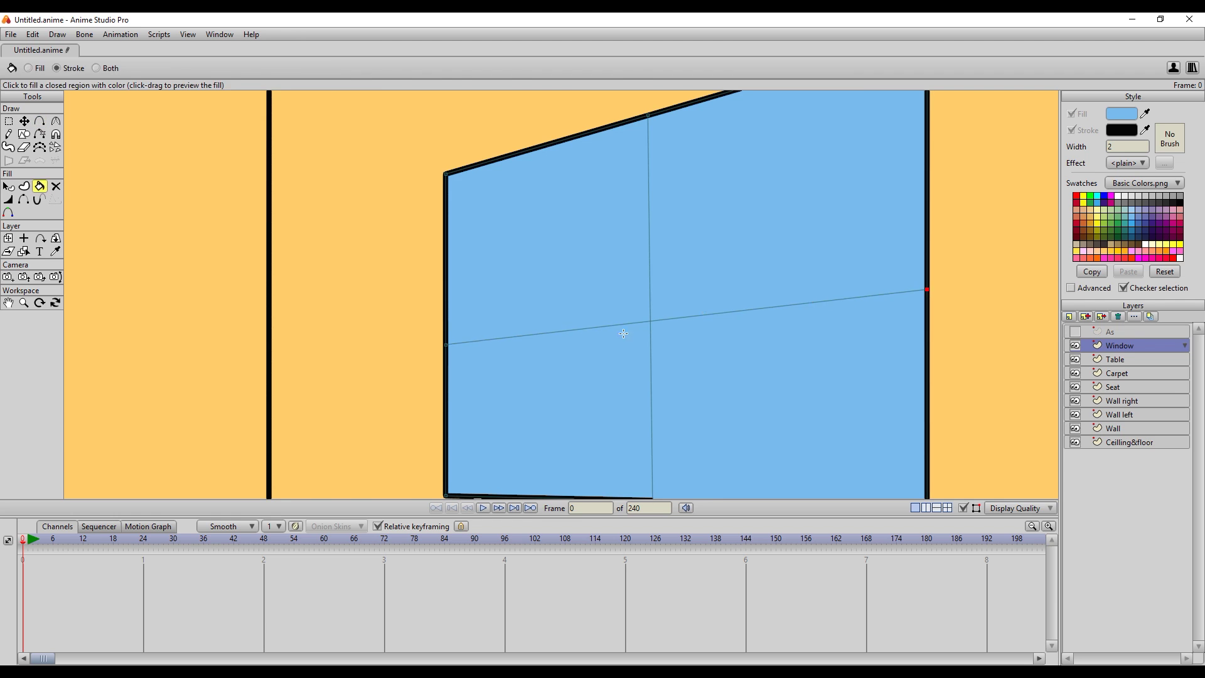
pyautogui.click(624, 336)
pyautogui.click(715, 270)
# Draw a small off-white rectangle under the window's lower outer corner as the end face of a sill
pyautogui.scroll(-4, 581, 318)
pyautogui.click(24, 121)
pyautogui.moveTo(608, 327); pyautogui.dragTo(416, 245)
pyautogui.scroll(4, 415, 245)
pyautogui.click(24, 134)
pyautogui.moveTo(551, 346); pyautogui.dragTo(398, 374)
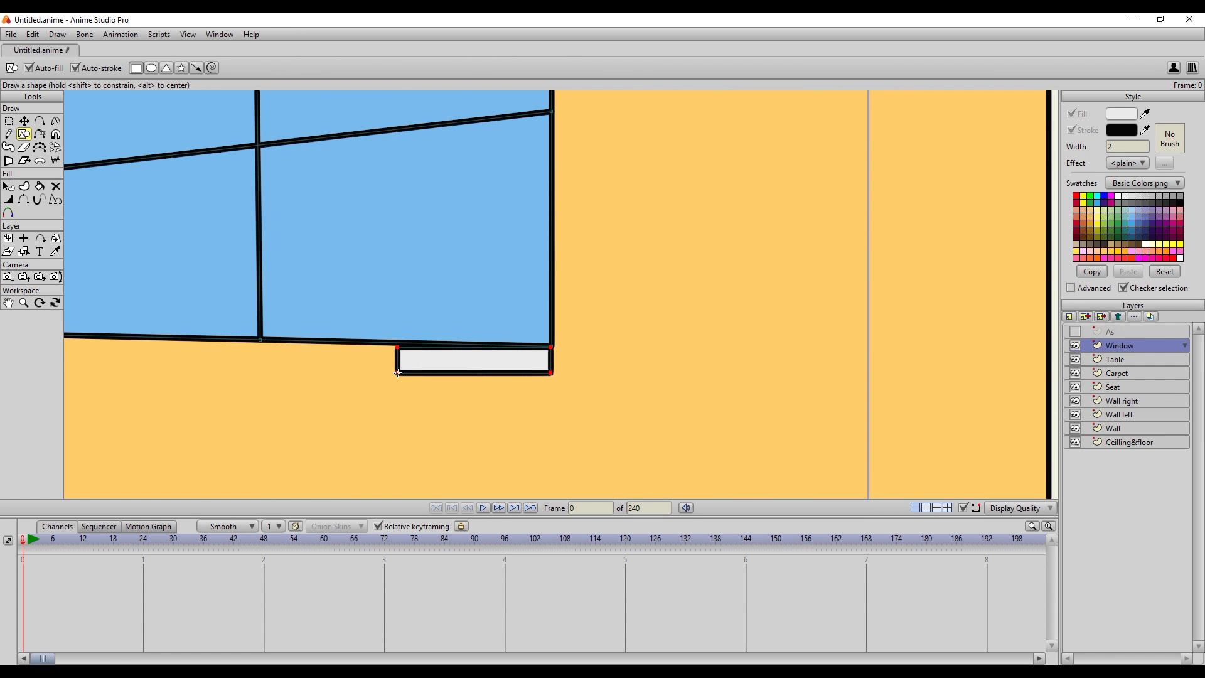
# Show the As guide lines and align them with the two inner corners of the sill's end face
pyautogui.scroll(-4, 398, 374)
pyautogui.click(1076, 332)
pyautogui.click(1110, 332)
pyautogui.moveTo(557, 321); pyautogui.dragTo(480, 337)
pyautogui.scroll(-1, 479, 338)
pyautogui.moveTo(557, 111); pyautogui.dragTo(495, 318)
pyautogui.scroll(10, 556, 285)
pyautogui.moveTo(517, 181); pyautogui.dragTo(518, 189)
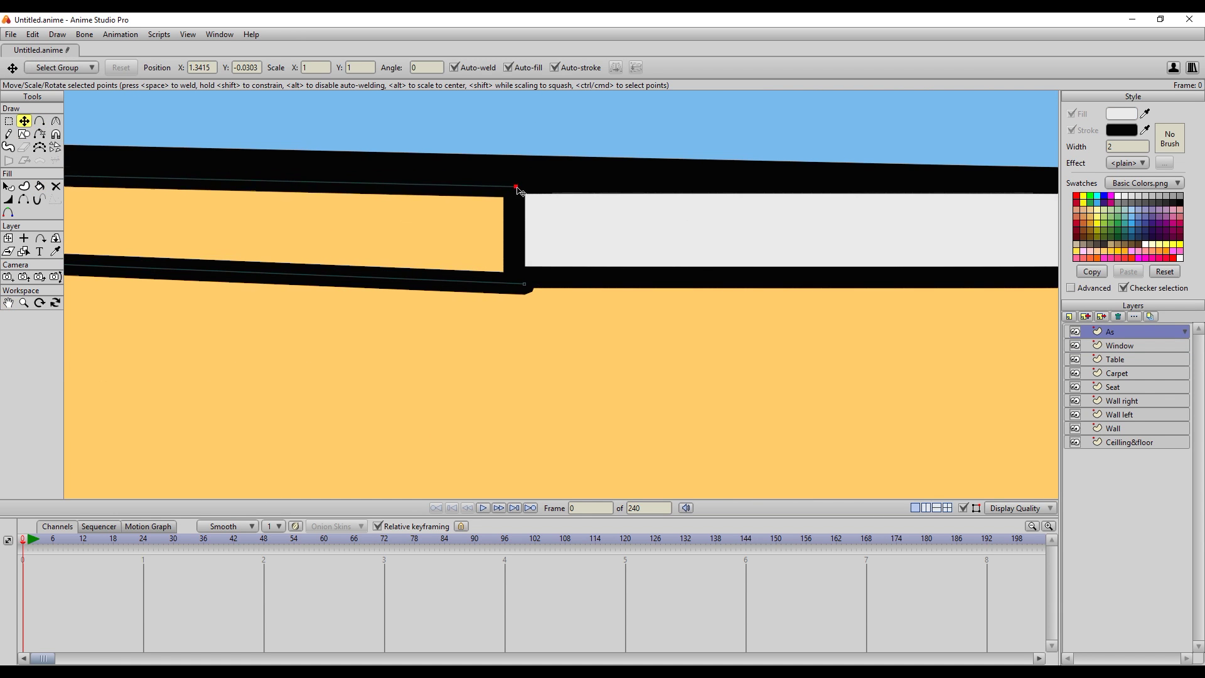
pyautogui.moveTo(525, 284); pyautogui.dragTo(513, 278)
# Draw an off-white rectangle next to the sill's end face and extend it along the guide lines as the long side face
pyautogui.click(1105, 347)
pyautogui.click(24, 133)
pyautogui.moveTo(532, 222); pyautogui.dragTo(415, 285)
pyautogui.click(8, 121)
pyautogui.moveTo(471, 207); pyautogui.dragTo(349, 374)
pyautogui.scroll(-5, 561, 377)
pyautogui.moveTo(732, 400); pyautogui.dragTo(998, 405)
pyautogui.scroll(2, 998, 405)
pyautogui.click(24, 121)
pyautogui.moveTo(858, 278)
pyautogui.mouseDown()
pyautogui.moveTo(435, 272)
pyautogui.moveTo(407, 284)
pyautogui.moveTo(426, 228)
pyautogui.mouseUp()
# Form the sill's thin top face between the long side face and the window's bottom edge
pyautogui.click(24, 134)
pyautogui.click(24, 121)
pyautogui.moveTo(427, 229)
pyautogui.mouseDown()
pyautogui.moveTo(705, 234)
pyautogui.moveTo(932, 271)
pyautogui.mouseUp()
pyautogui.scroll(-2, 705, 235)
pyautogui.moveTo(476, 263)
pyautogui.mouseDown()
pyautogui.moveTo(816, 266)
pyautogui.moveTo(485, 260)
pyautogui.mouseUp()
pyautogui.scroll(1, 489, 260)
# Select the sill's inner end edge and move it toward the back wall so the sill extends past the window
pyautogui.press('e')
pyautogui.moveTo(406, 247); pyautogui.dragTo(432, 300)
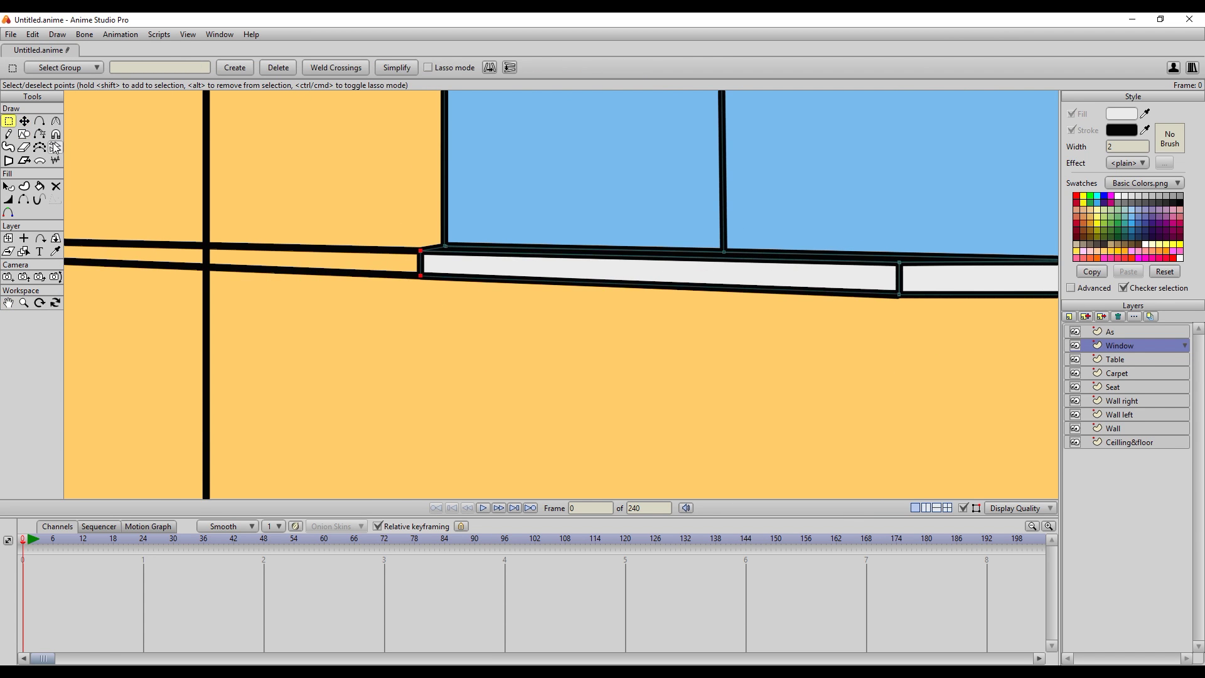
pyautogui.press('t')
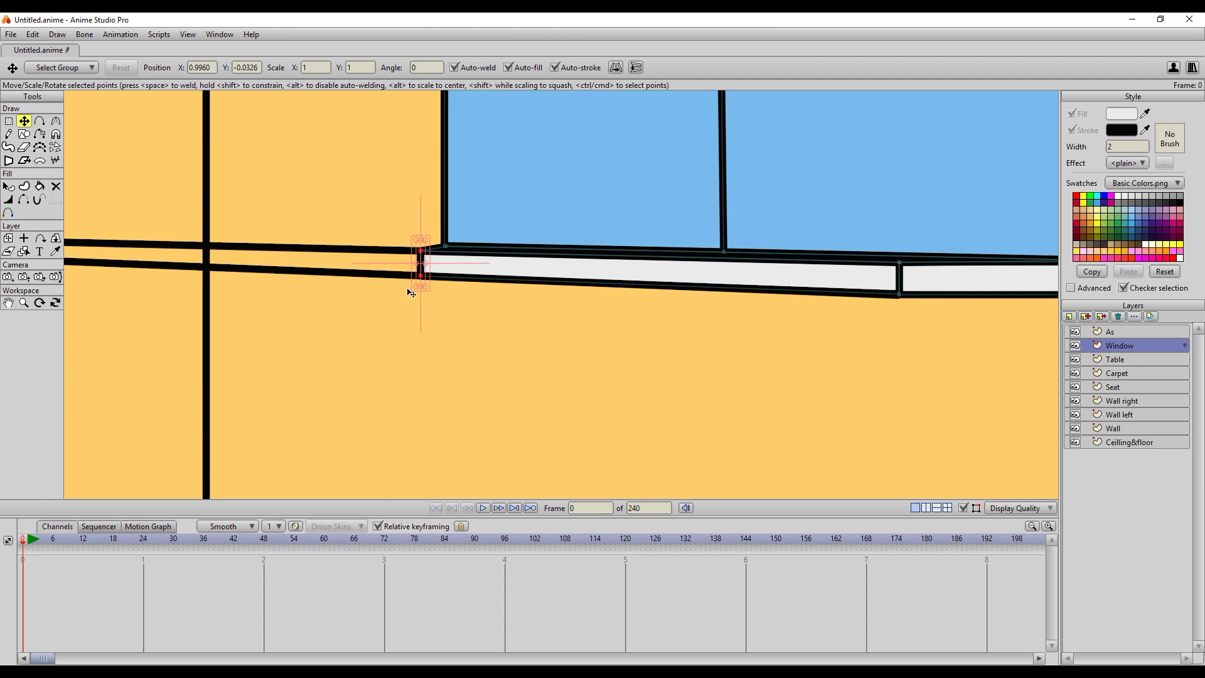
pyautogui.moveTo(427, 278); pyautogui.dragTo(415, 274)
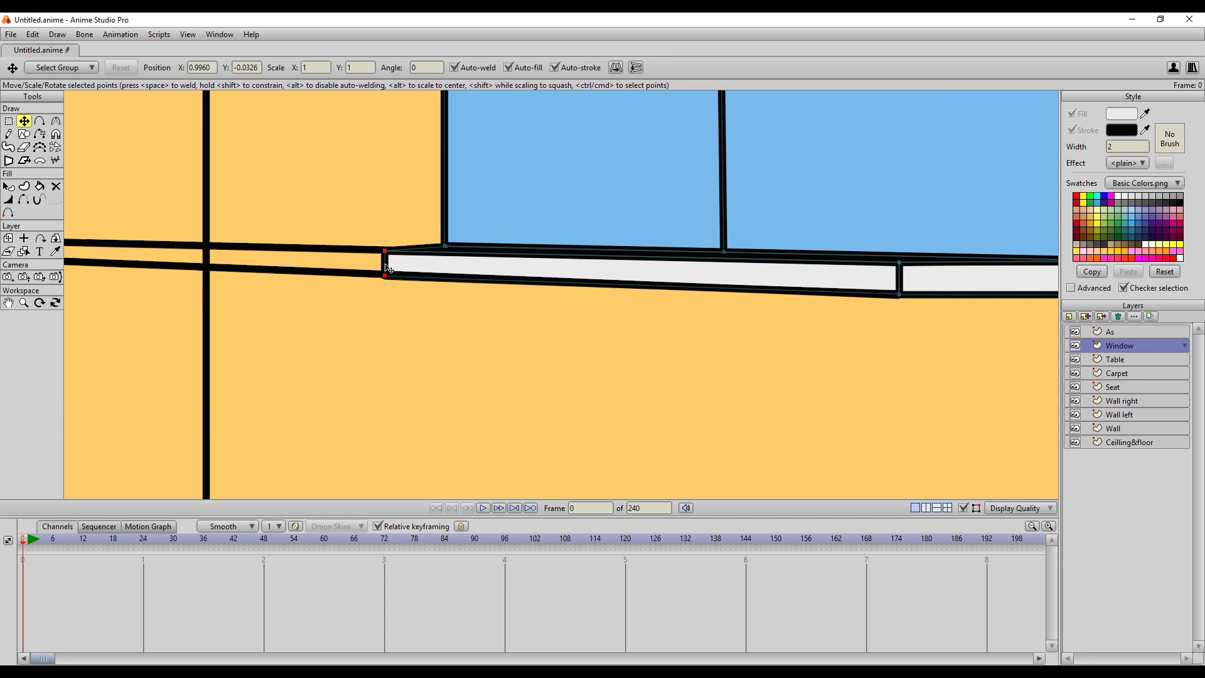
pyautogui.moveTo(389, 268); pyautogui.dragTo(389, 269)
pyautogui.scroll(-2, 389, 268)
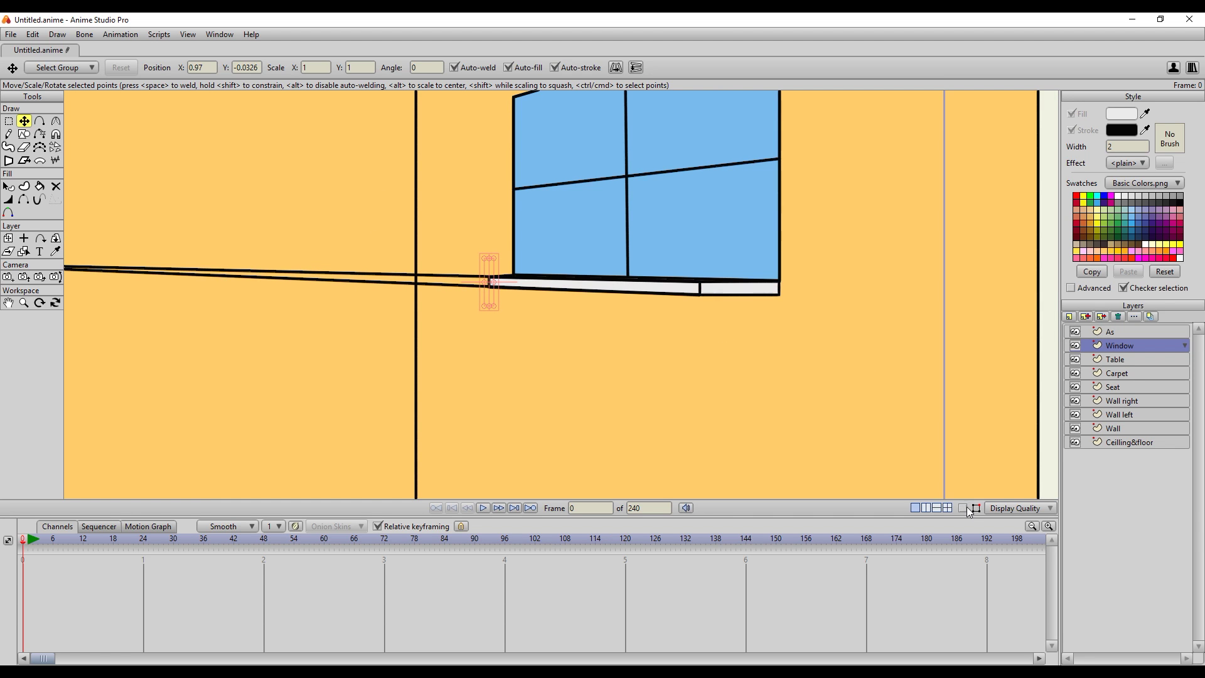
# Hide the As guide lines and check the window and sill within the room
pyautogui.click(1076, 331)
pyautogui.scroll(-3, 670, 316)
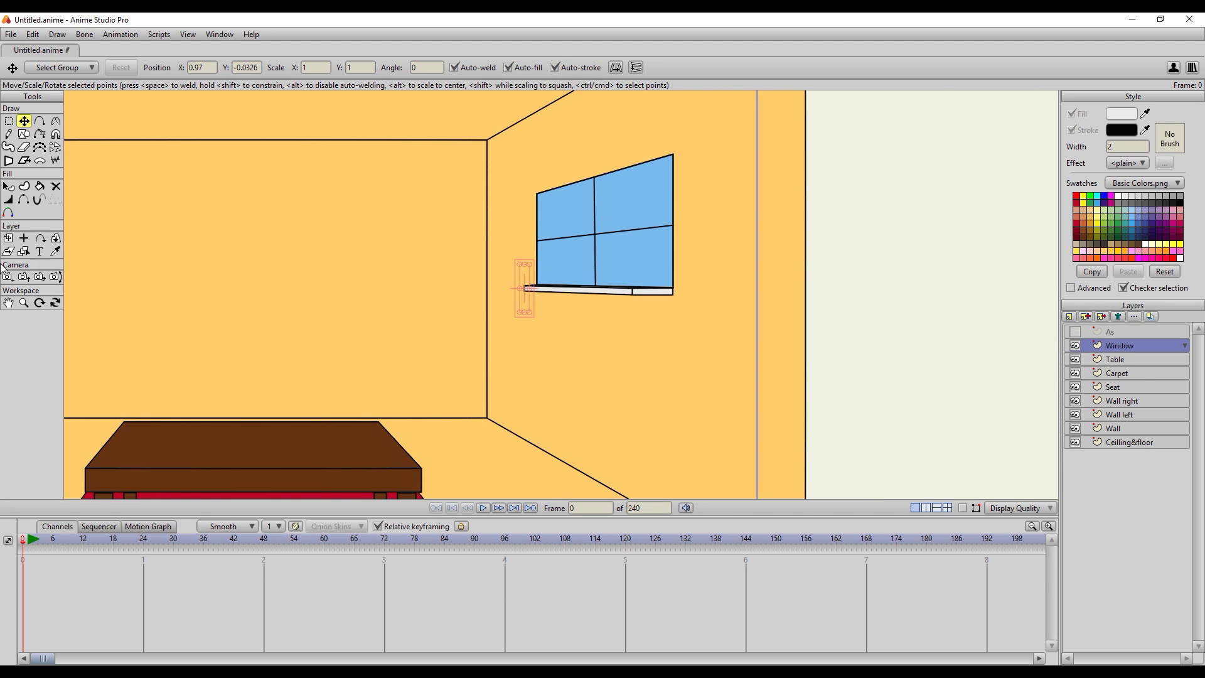
pyautogui.click(7, 303)
pyautogui.scroll(-5, 577, 295)
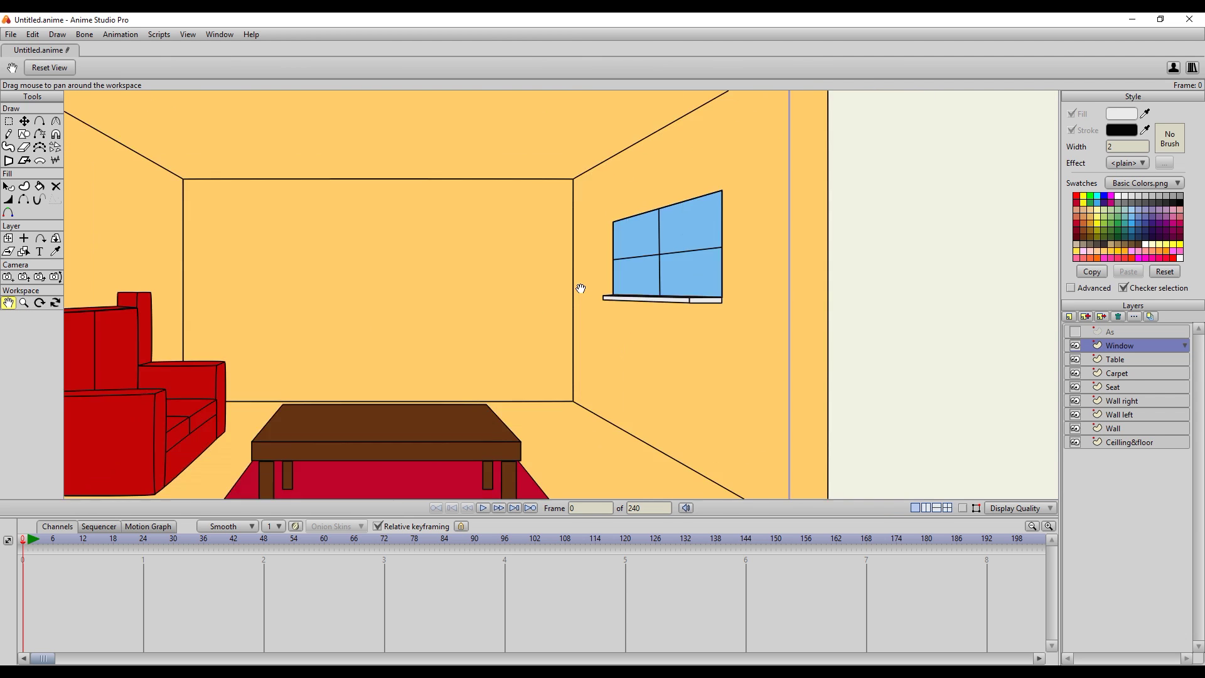
pyautogui.moveTo(580, 289)
pyautogui.mouseDown()
pyautogui.moveTo(673, 266)
pyautogui.moveTo(740, 364)
pyautogui.moveTo(715, 352)
pyautogui.moveTo(607, 360)
pyautogui.moveTo(605, 339)
pyautogui.mouseUp()
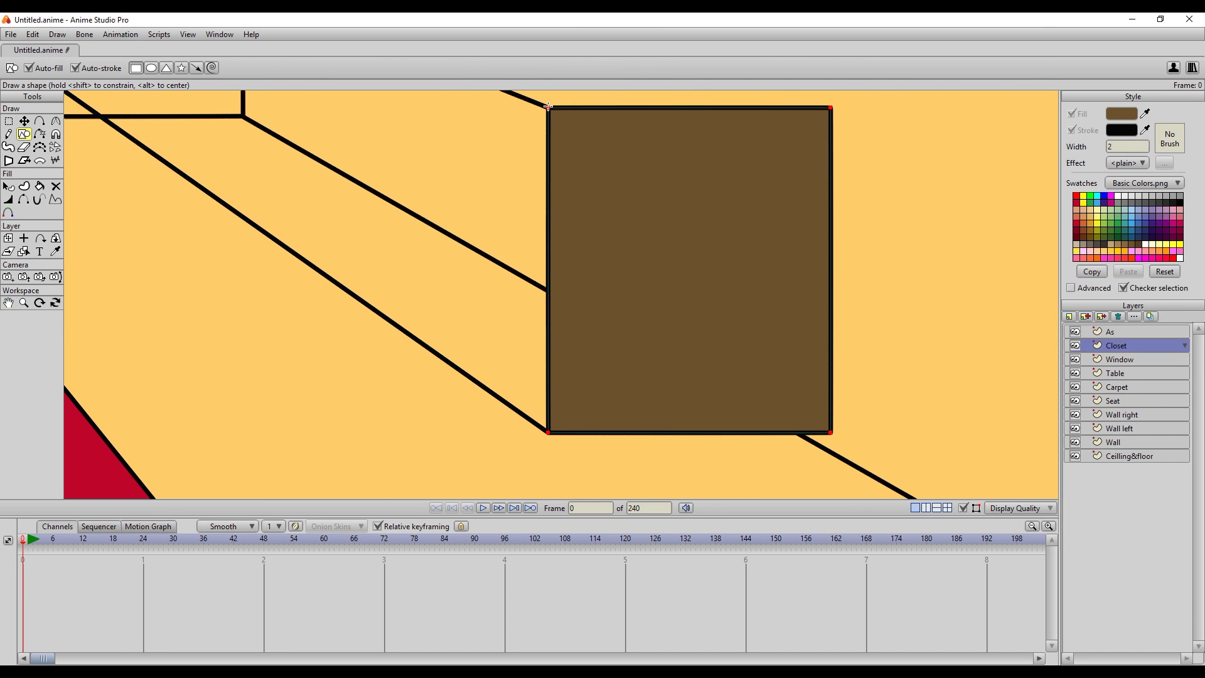
# Draw a narrower brown rectangle of equal height beside the closet's front rectangle, on its side toward the back wall
pyautogui.moveTo(548, 107); pyautogui.dragTo(450, 431)
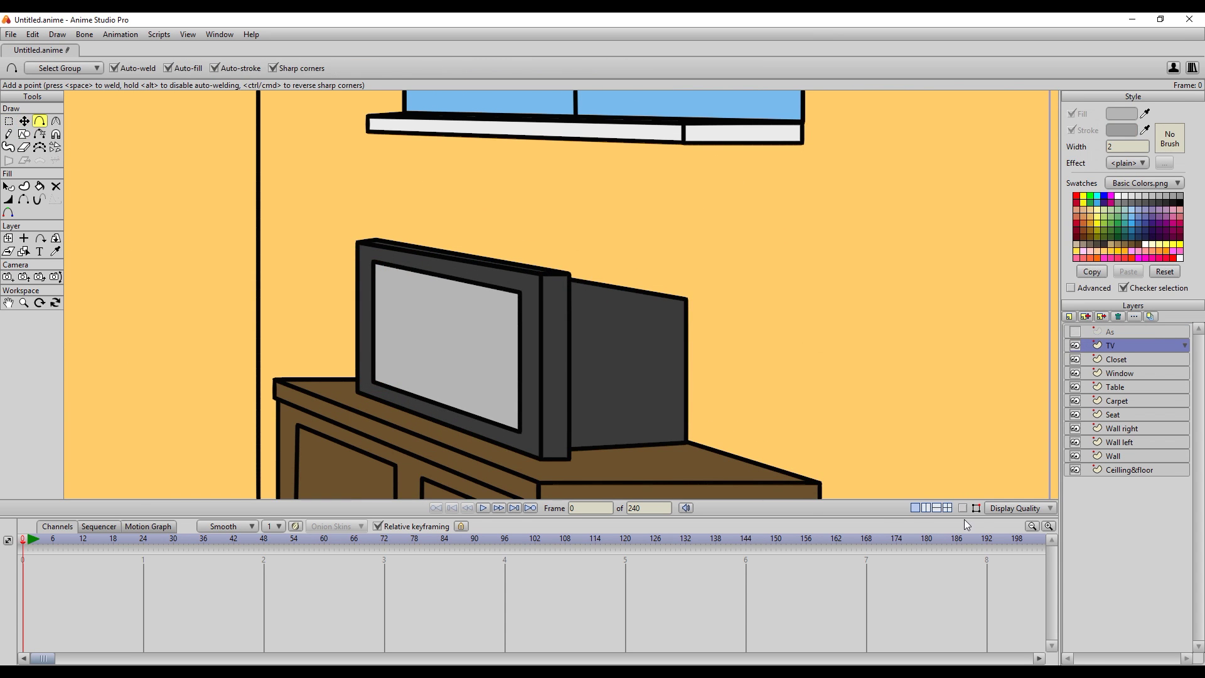
# Draw two grey lines in a V shape above the TV as its antenna
pyautogui.click(963, 508)
pyautogui.moveTo(474, 194); pyautogui.dragTo(492, 228)
pyautogui.moveTo(493, 229)
pyautogui.mouseDown()
pyautogui.moveTo(507, 174)
pyautogui.moveTo(477, 169)
pyautogui.mouseUp()
# Cut and paste the TV shapes to bring them in front of the antenna, and lower the antenna onto the TV
pyautogui.press('t')
pyautogui.press('g')
pyautogui.moveTo(281, 222); pyautogui.dragTo(703, 474)
pyautogui.hotkey('ctrl', 'x')
pyautogui.hotkey('ctrl', 'v')
pyautogui.moveTo(477, 148); pyautogui.dragTo(474, 241)
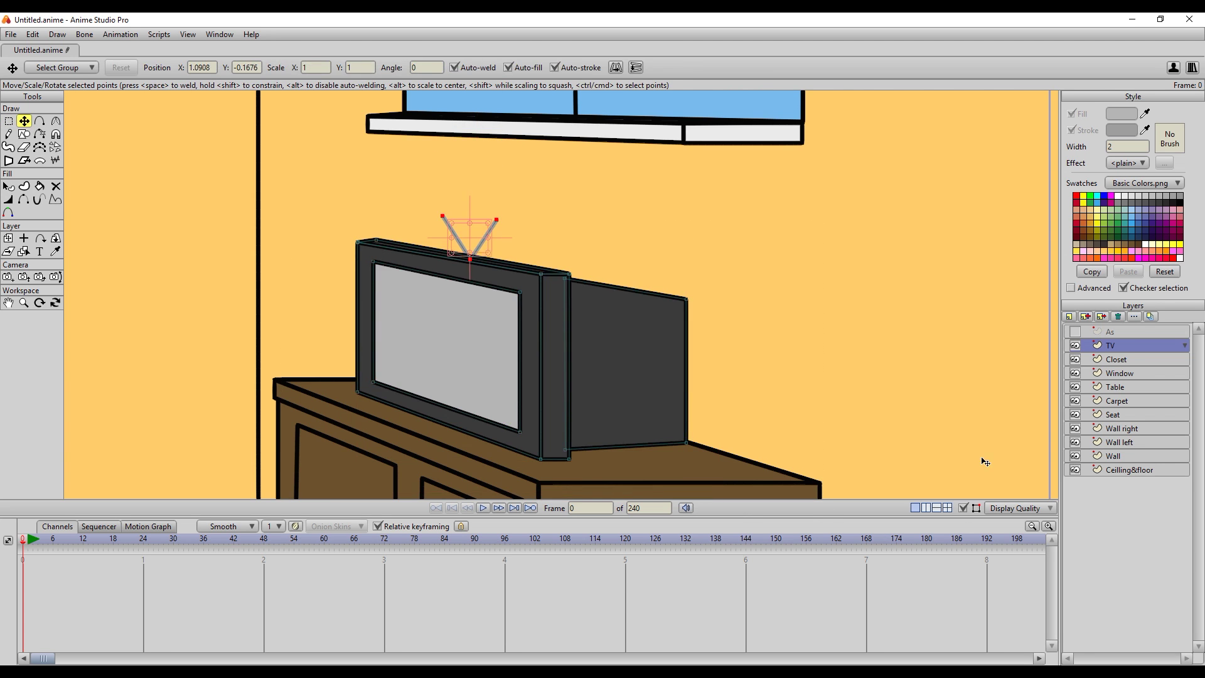
pyautogui.click(963, 508)
# Review the furnished room with its seat, table, window, closet and TV, and show the As guide lines
pyautogui.scroll(-7, 576, 317)
pyautogui.click(9, 303)
pyautogui.moveTo(479, 302); pyautogui.dragTo(618, 312)
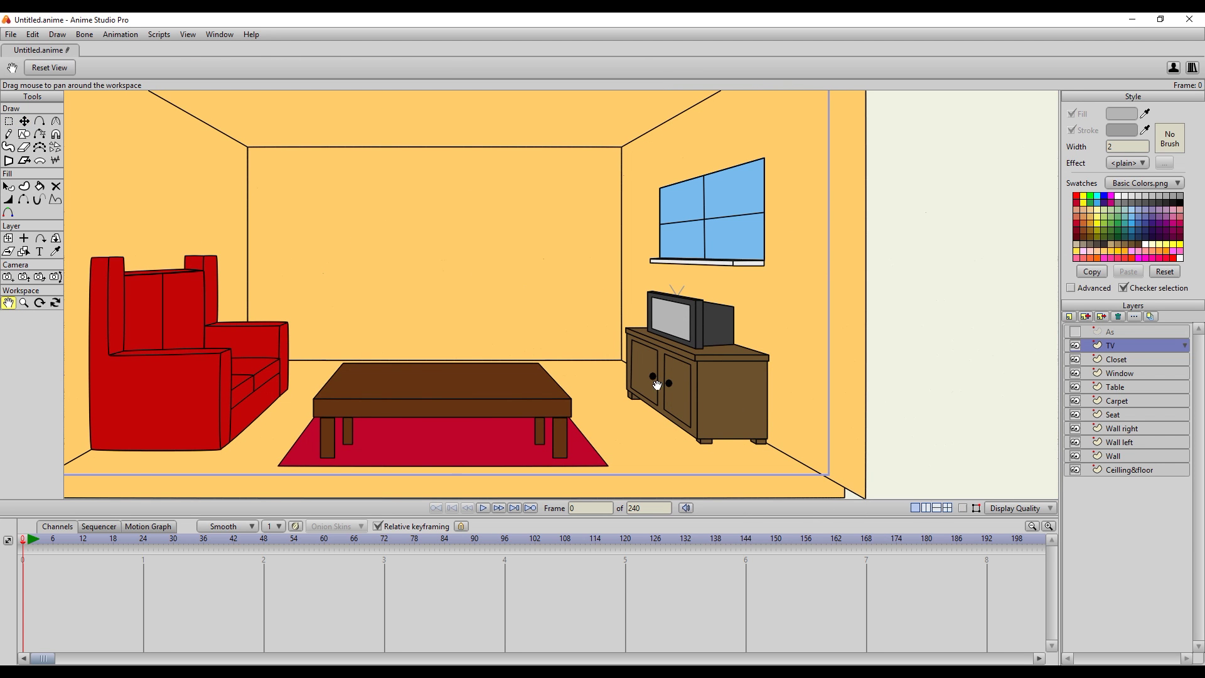
pyautogui.moveTo(565, 385); pyautogui.dragTo(470, 394)
pyautogui.scroll(-4, 513, 394)
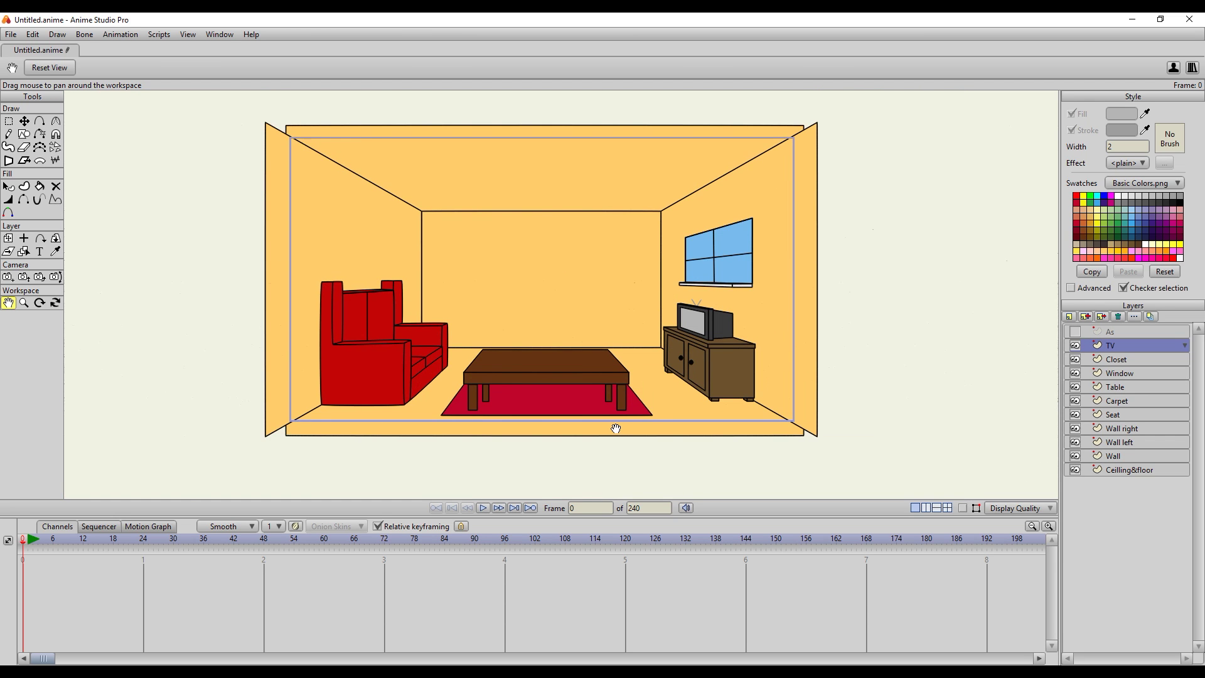
pyautogui.scroll(3, 603, 408)
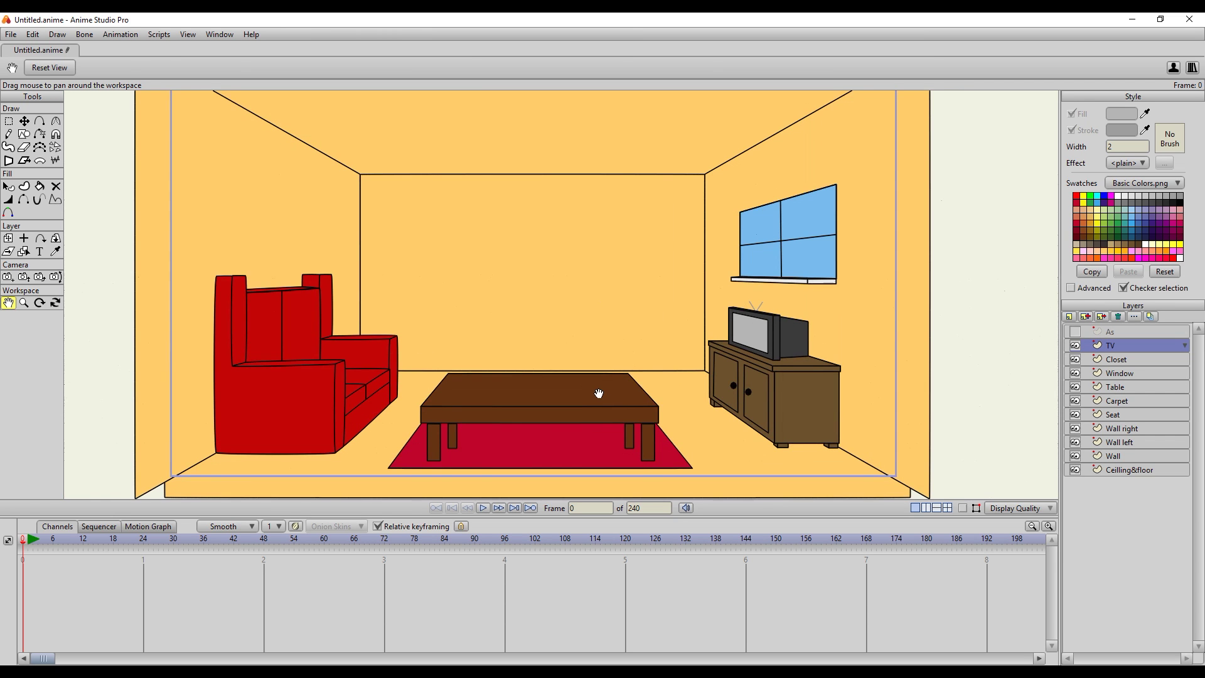
pyautogui.scroll(1, 597, 393)
pyautogui.scroll(-1, 604, 393)
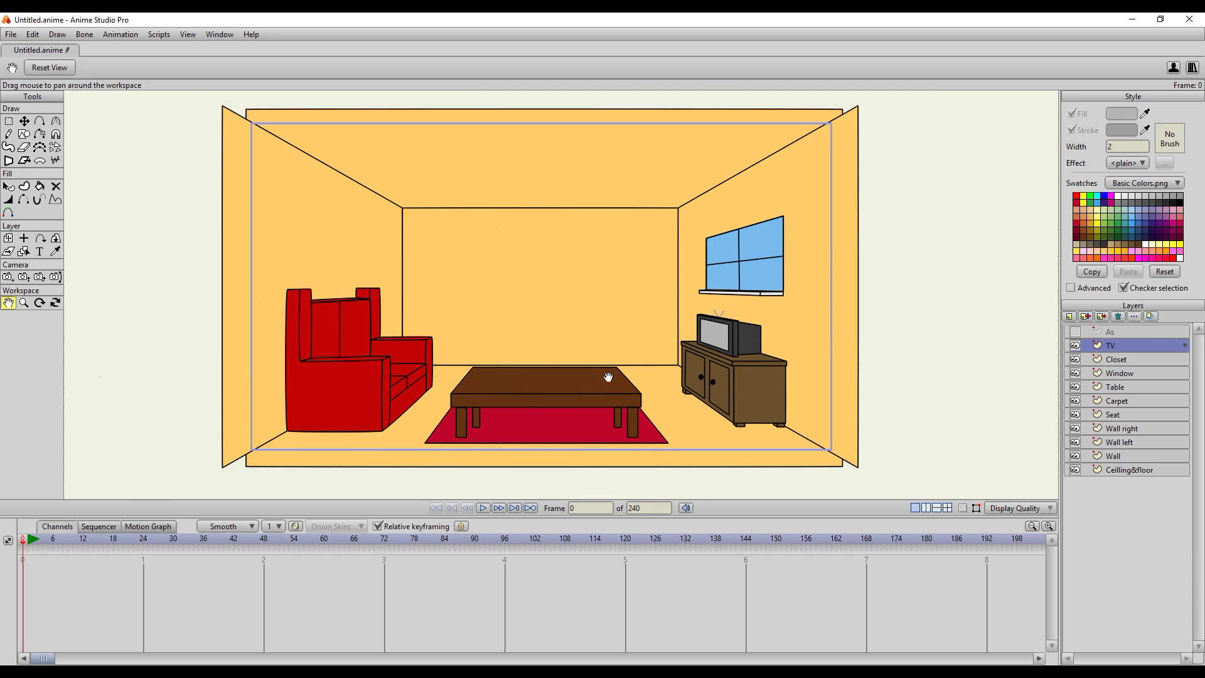
pyautogui.click(1076, 332)
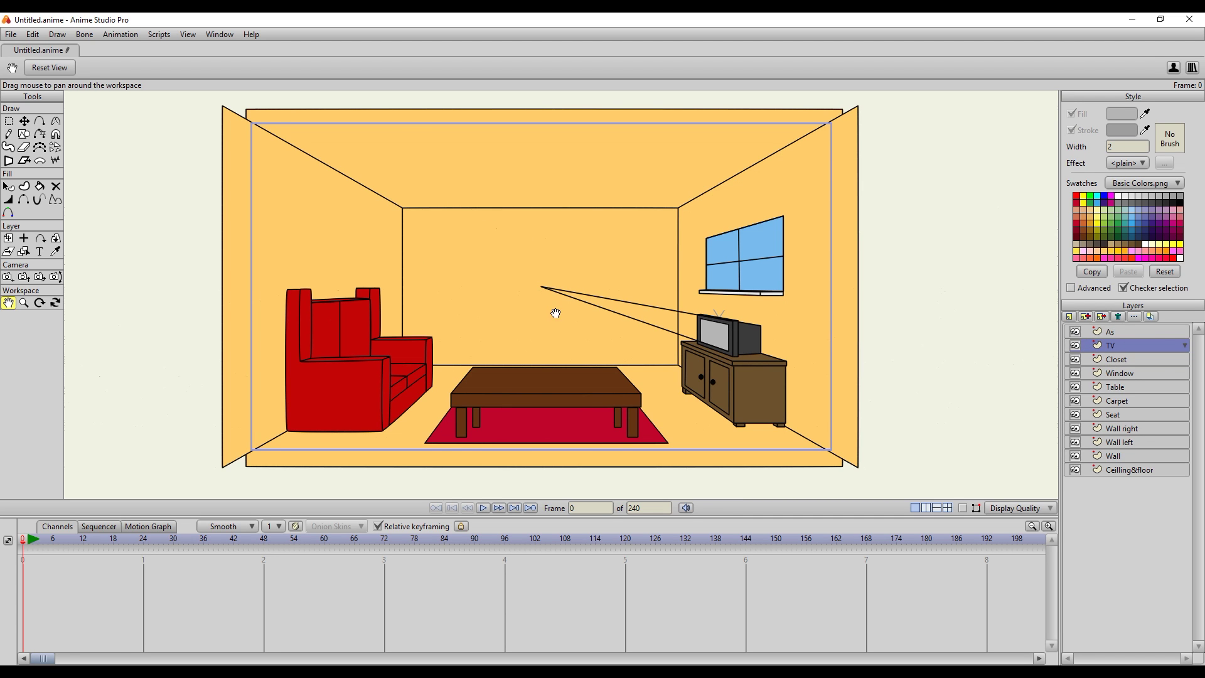